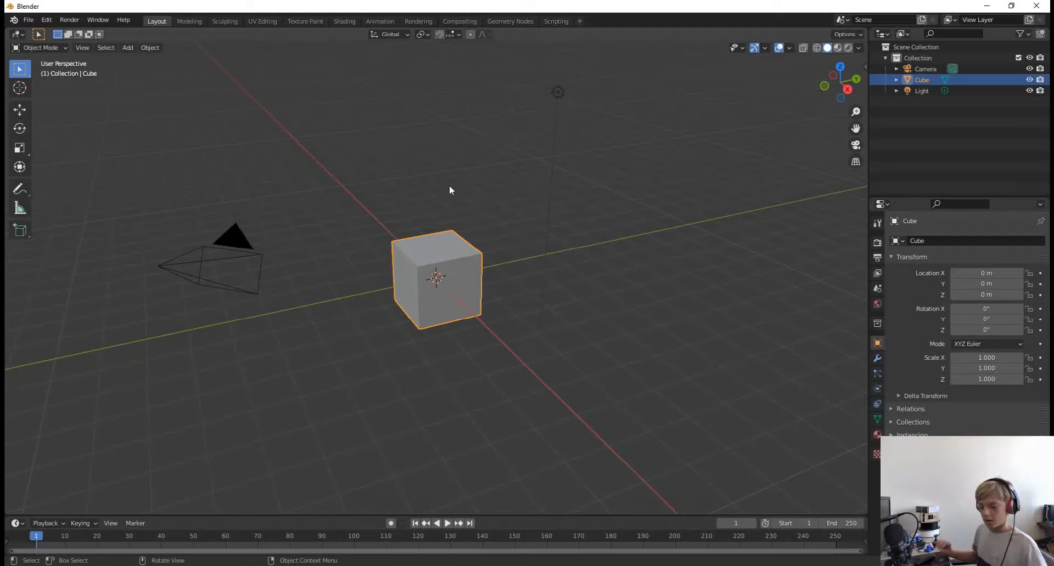
- Delete all the default scene objects and add a UV sphere at the origin
key(a)
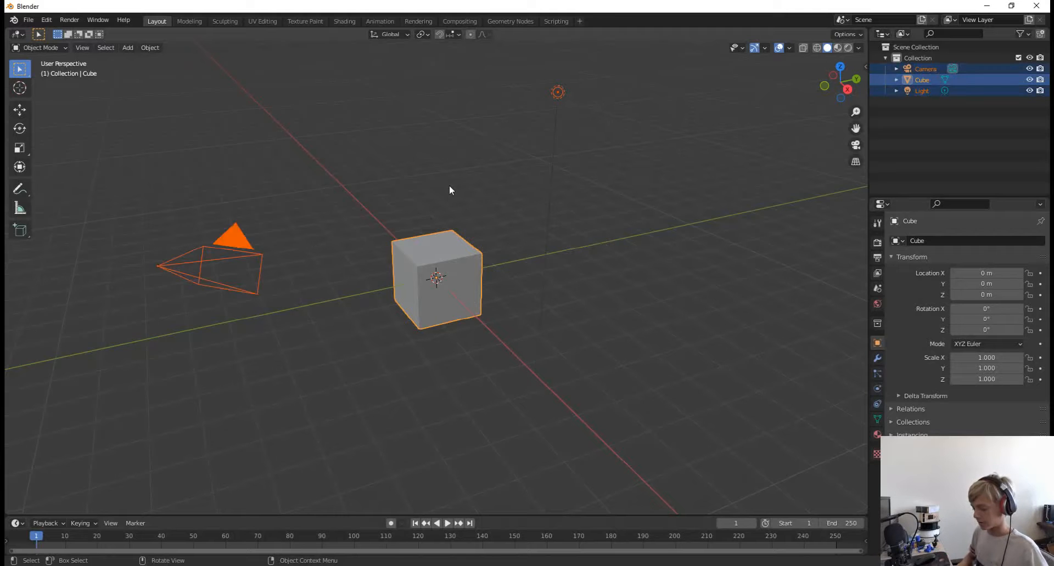
key(Delete)
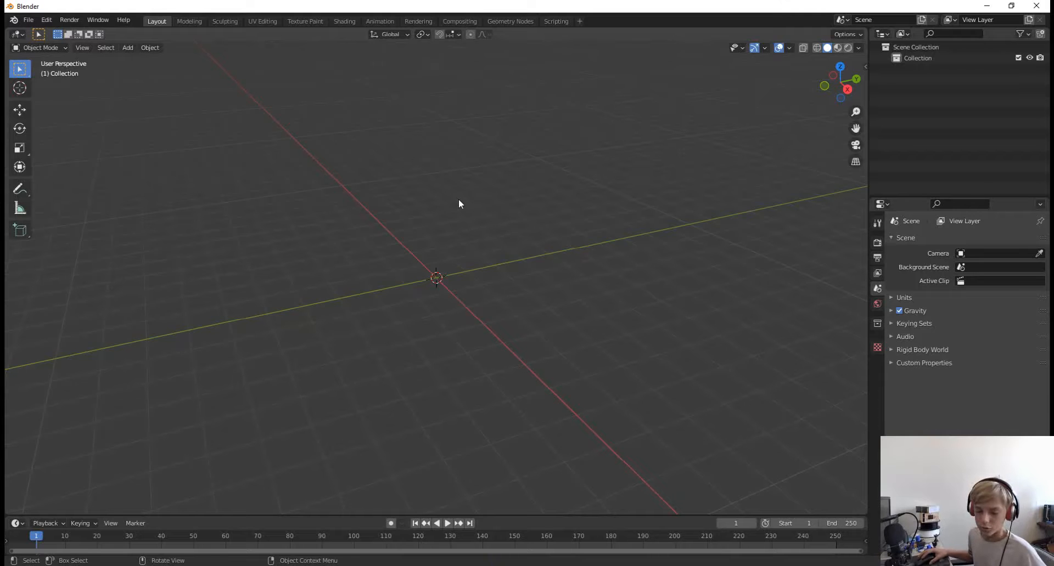
key(shift+a)
mouse_move(459, 199)
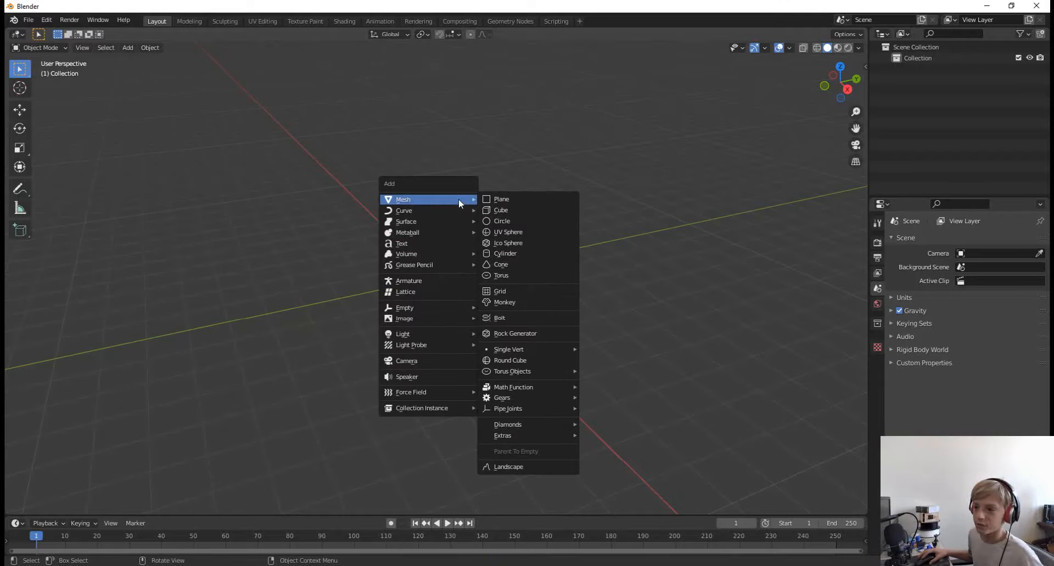
click(505, 232)
scroll(528, 328, up, 7)
mouse_move(492, 293)
middle_down()
mouse_move(483, 278)
mouse_move(445, 331)
mouse_move(442, 368)
mouse_move(433, 288)
mouse_move(447, 265)
mouse_move(449, 312)
middle_up()
scroll(467, 271, up, 6)
scroll(467, 271, down, 5)
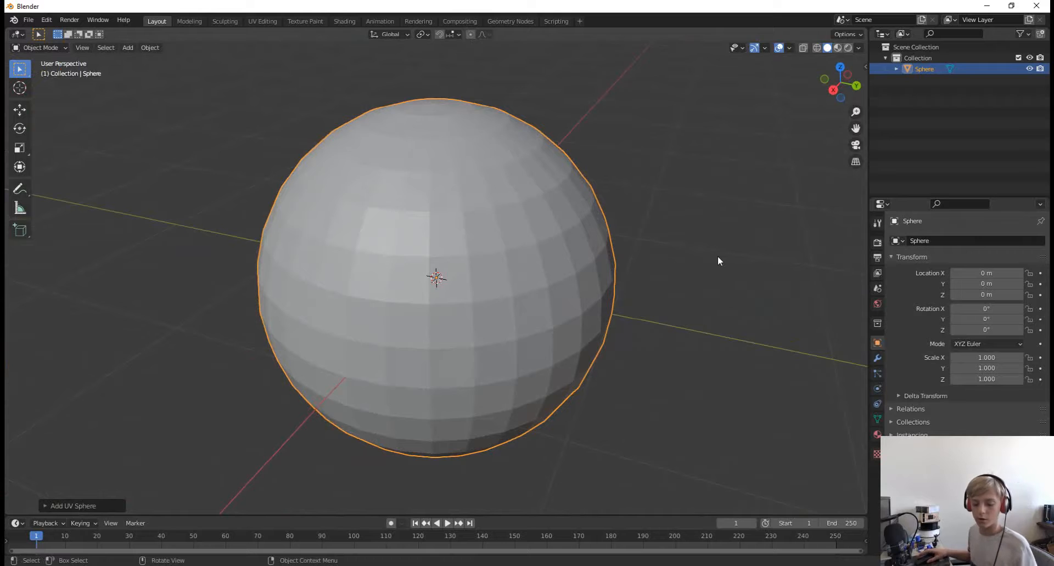
- Add a level 2 Subdivision modifier to the sphere and open its modifier settings
key(ctrl+2)
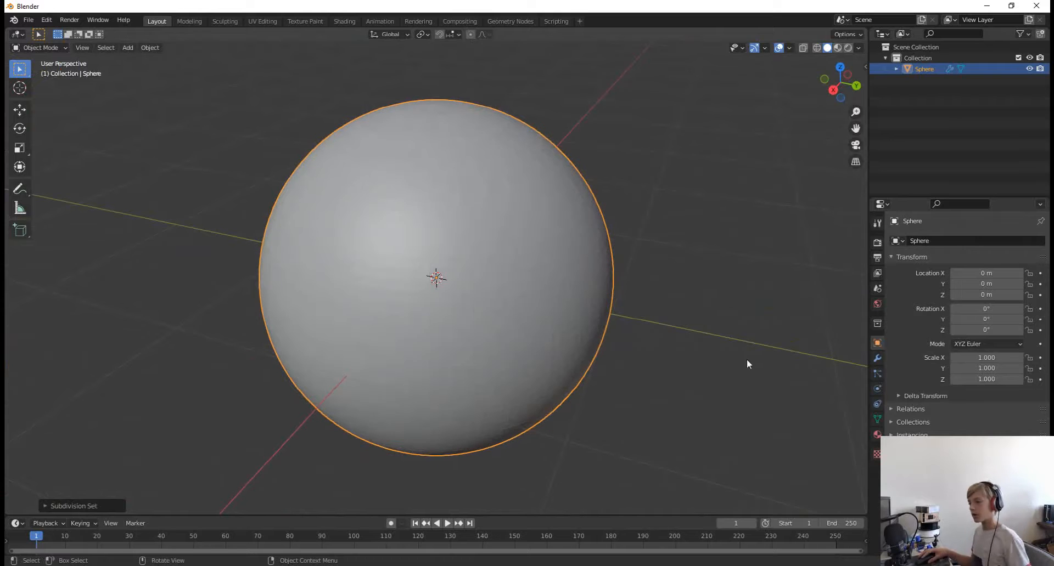
click(876, 358)
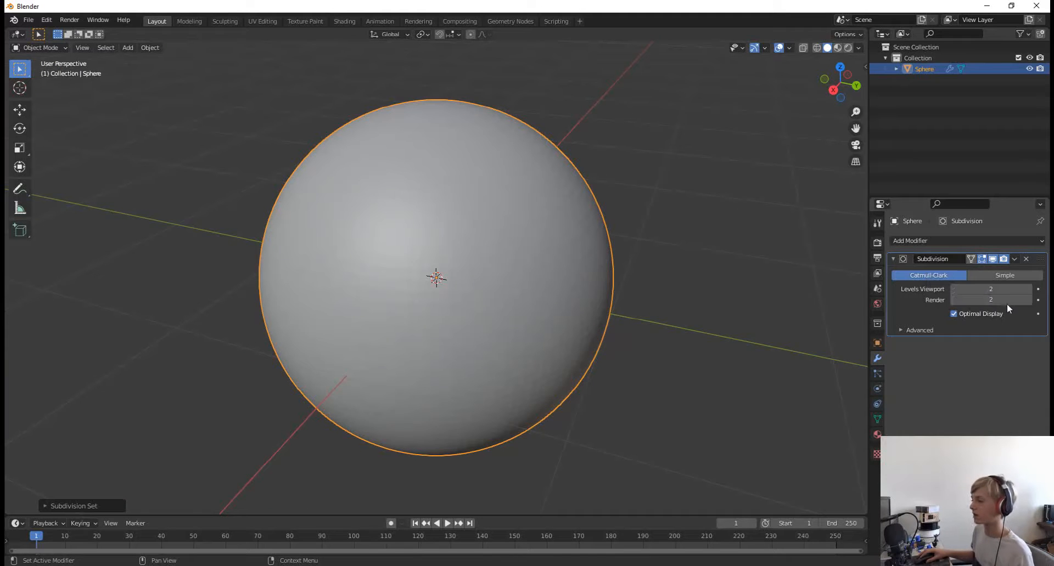
middle_drag(641, 318, 687, 315)
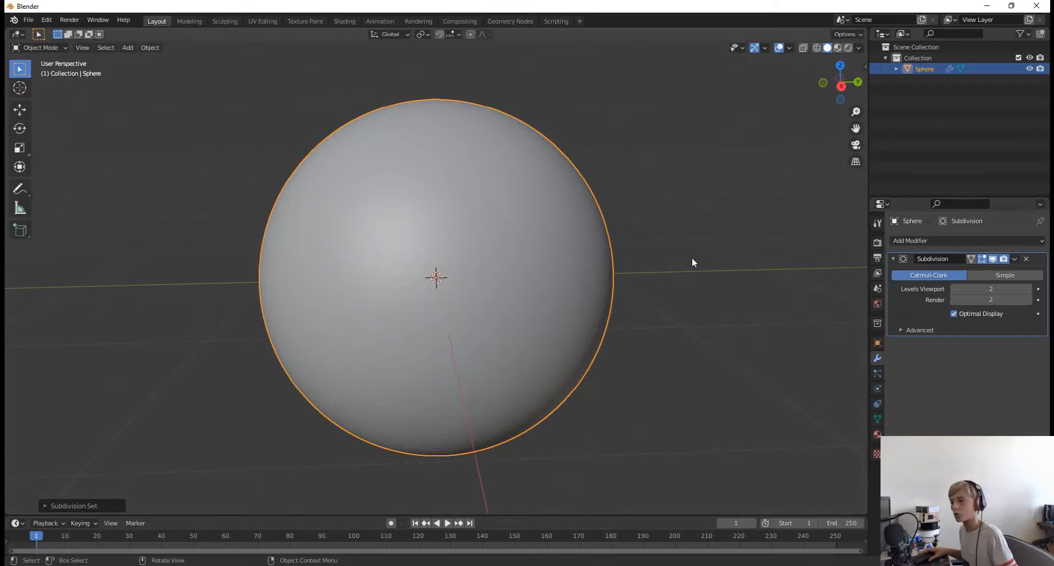
- Try viewport subdivision levels 1 and 3 on the sphere and return the level to 2
drag(1011, 289, 993, 289)
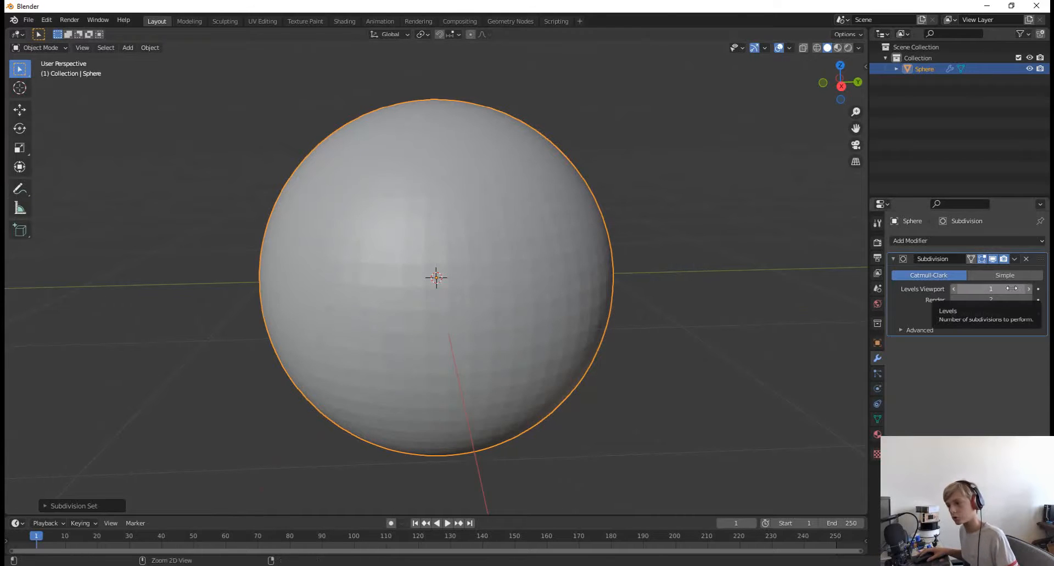
key(ctrl+3)
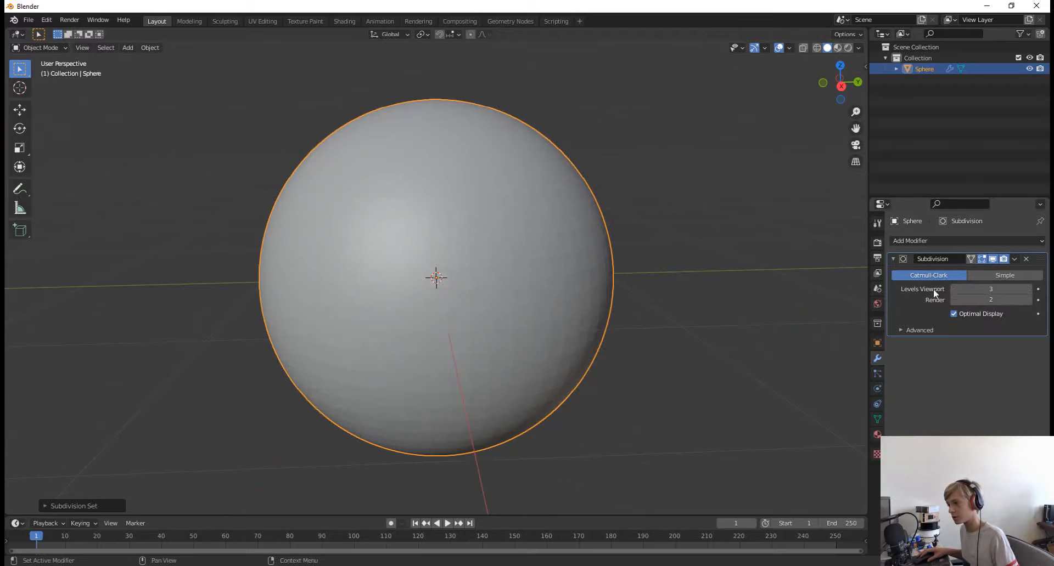
key(ctrl+2)
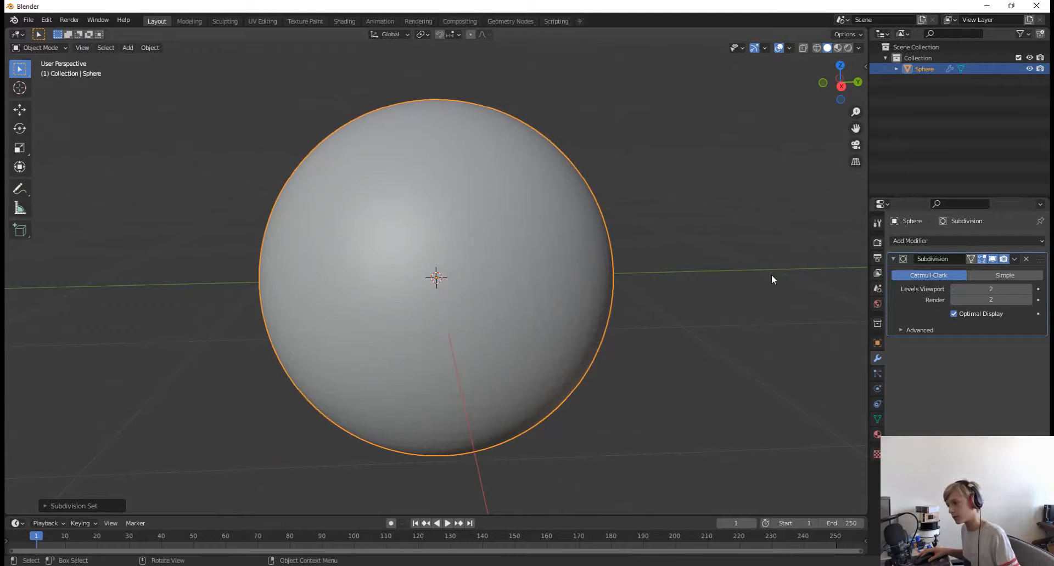
- Apply Shade Smooth to the sphere
middle_drag(740, 267, 756, 262)
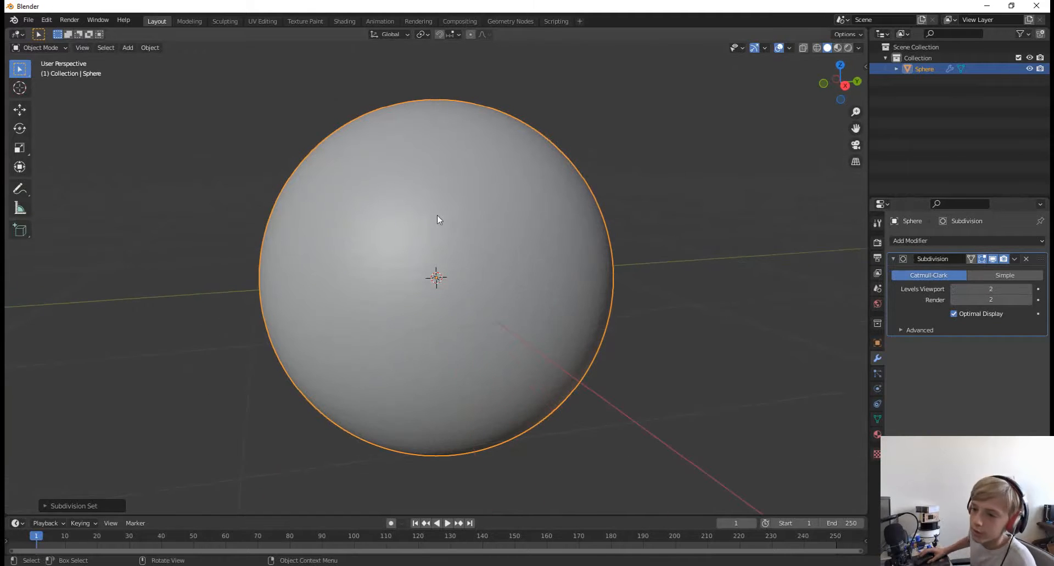
right_click(436, 215)
click(437, 215)
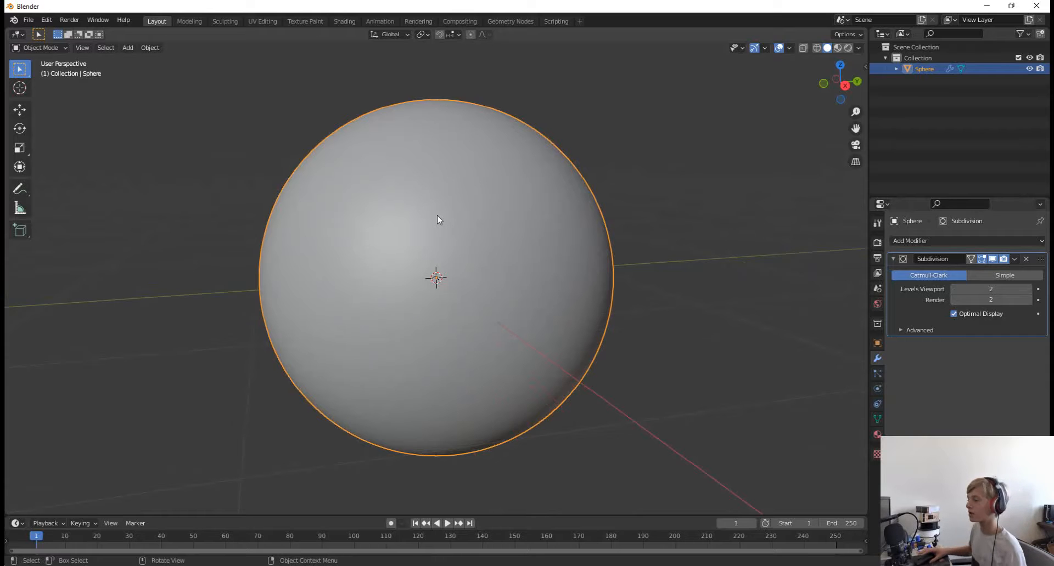
- Examine the sphere's smoothed surface from several angles and distances
middle_drag(610, 178, 662, 233)
scroll(636, 217, down, 5)
scroll(609, 208, up, 4)
scroll(559, 216, down, 3)
click(660, 233)
scroll(657, 274, up, 4)
click(467, 258)
middle_drag(652, 192, 693, 322)
scroll(693, 319, down, 5)
middle_drag(534, 236, 604, 235)
scroll(618, 219, up, 4)
scroll(608, 214, up, 5)
scroll(608, 214, down, 5)
middle_drag(506, 211, 516, 242)
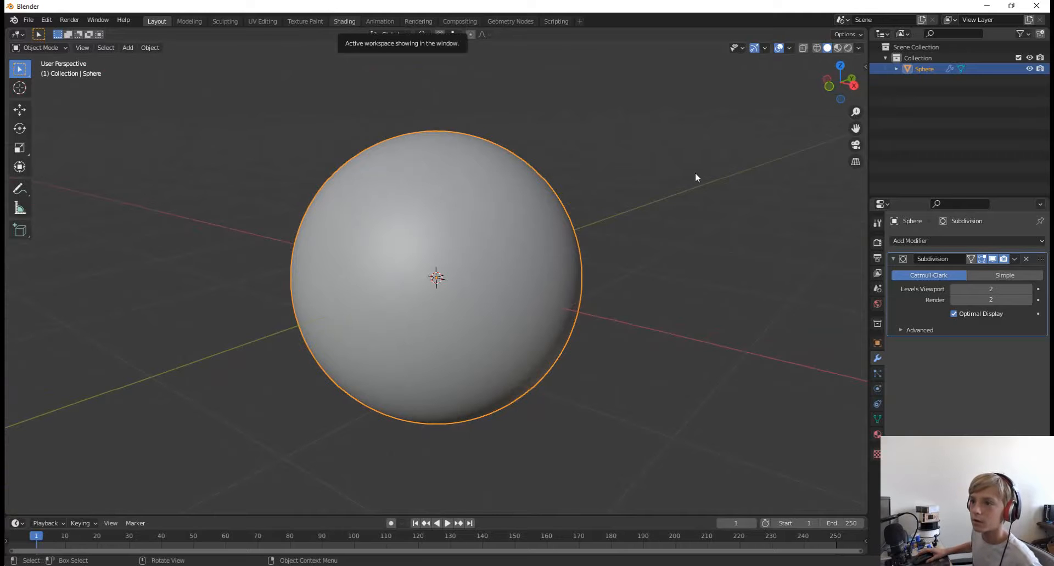
- Switch to the Shading workspace with the whole sphere in view
scroll(619, 247, up, 1)
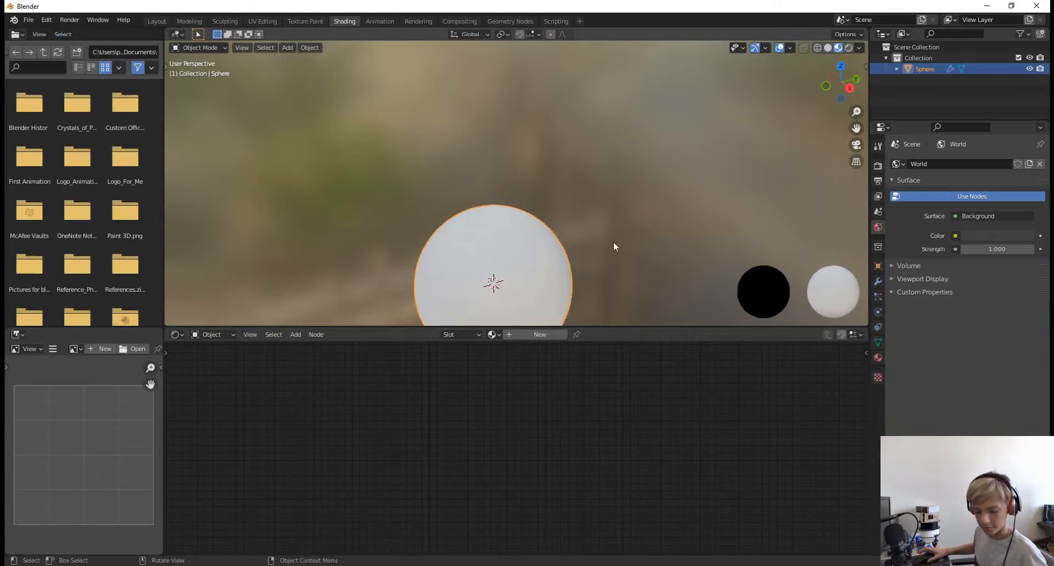
scroll(746, 114, down, 2)
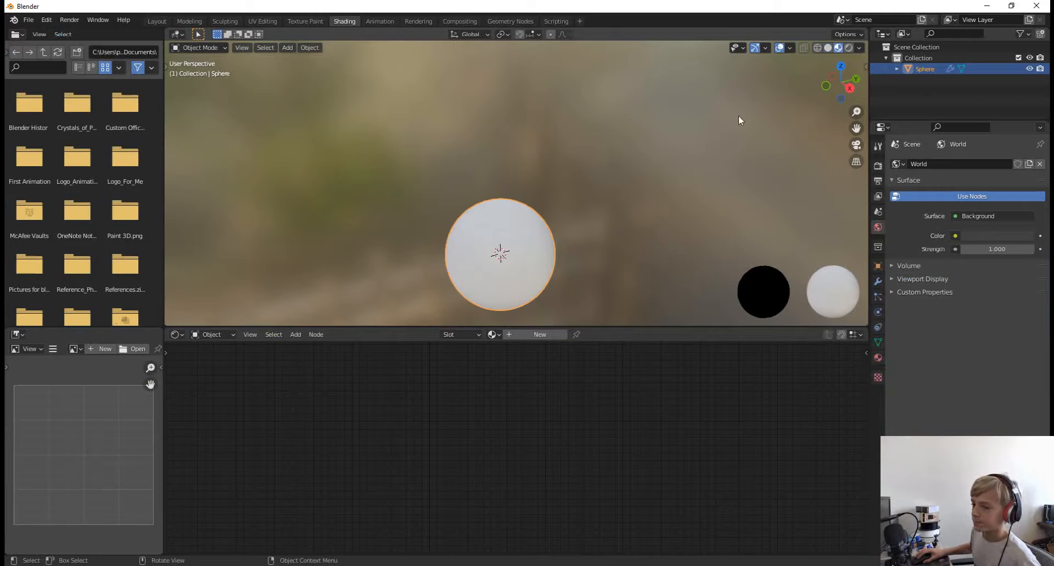
right_click(778, 51)
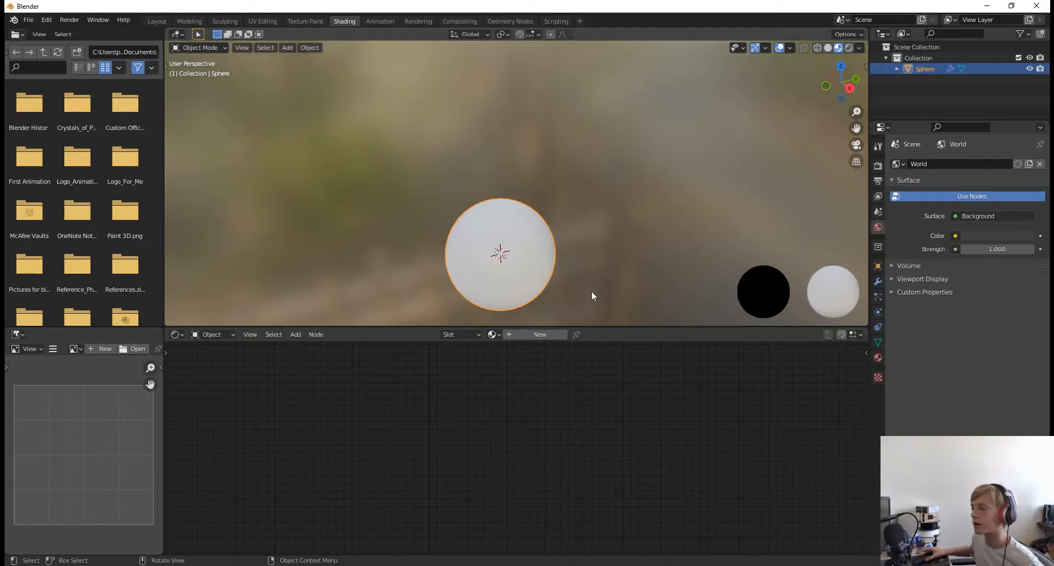
right_click(780, 48)
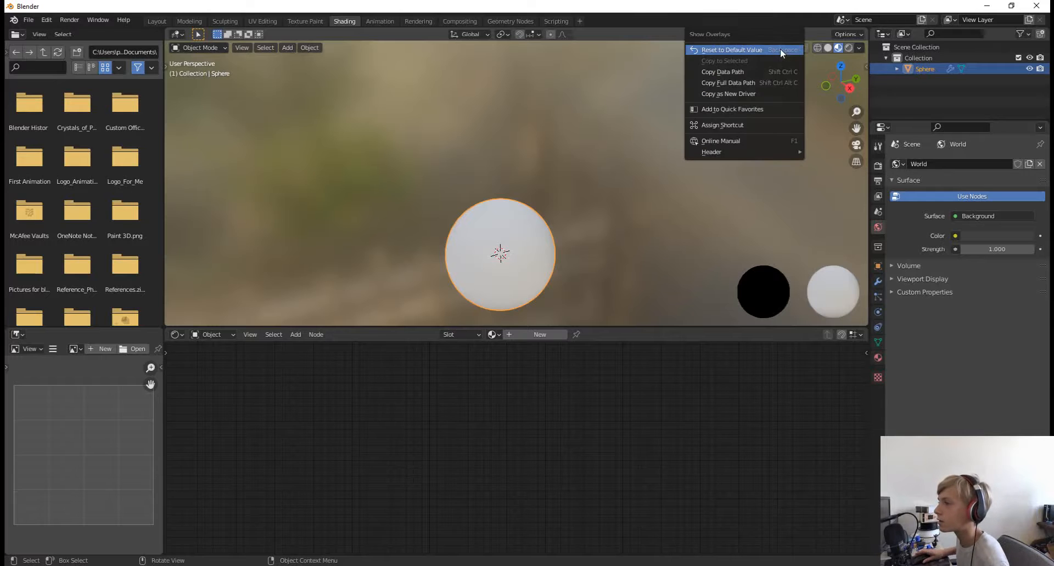
click(740, 124)
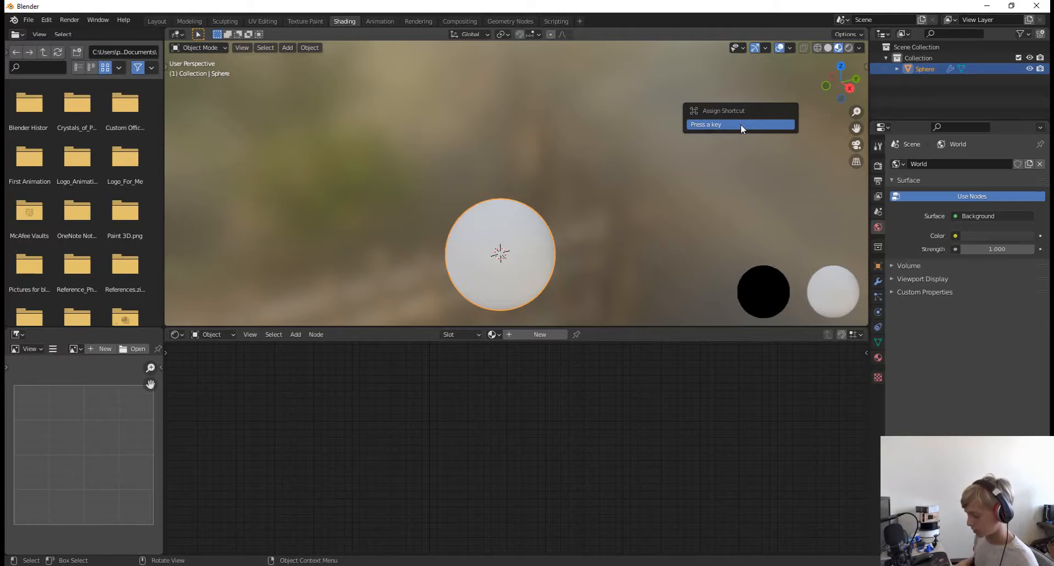
key(Escape)
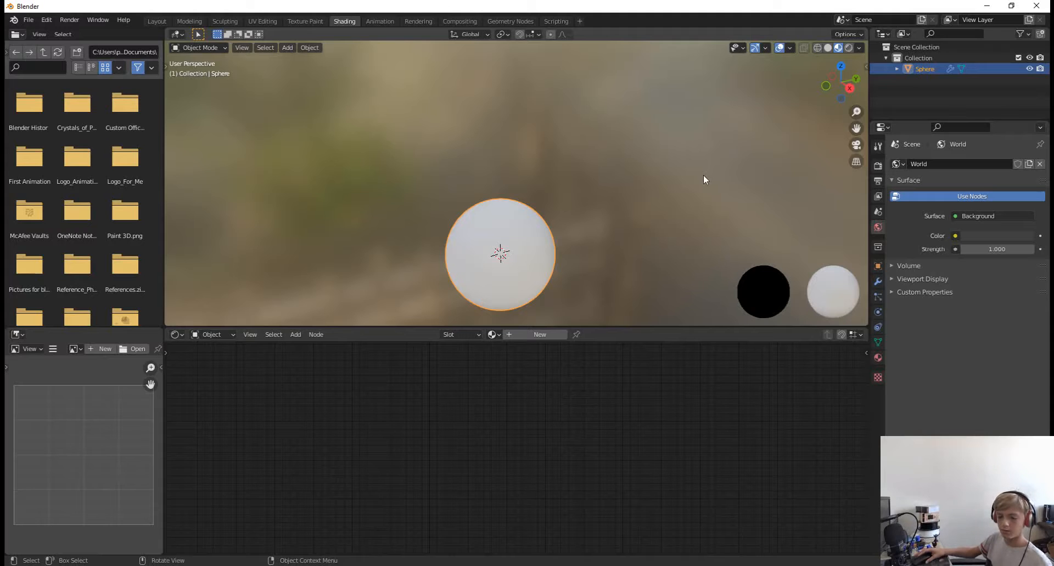
- Hide the viewport overlays in the Shading workspace
key(shift+alt+z)
key(shift+alt+z)
key(shift+alt+z)
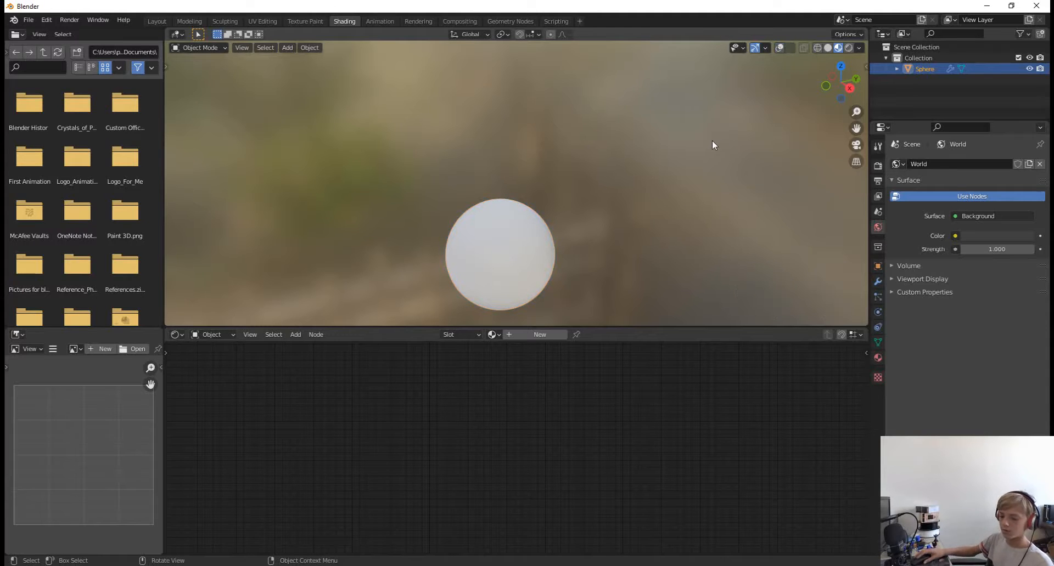
- Assign Ctrl+Alt+C as the shortcut for the To 3D Cursor view lock option
key(n)
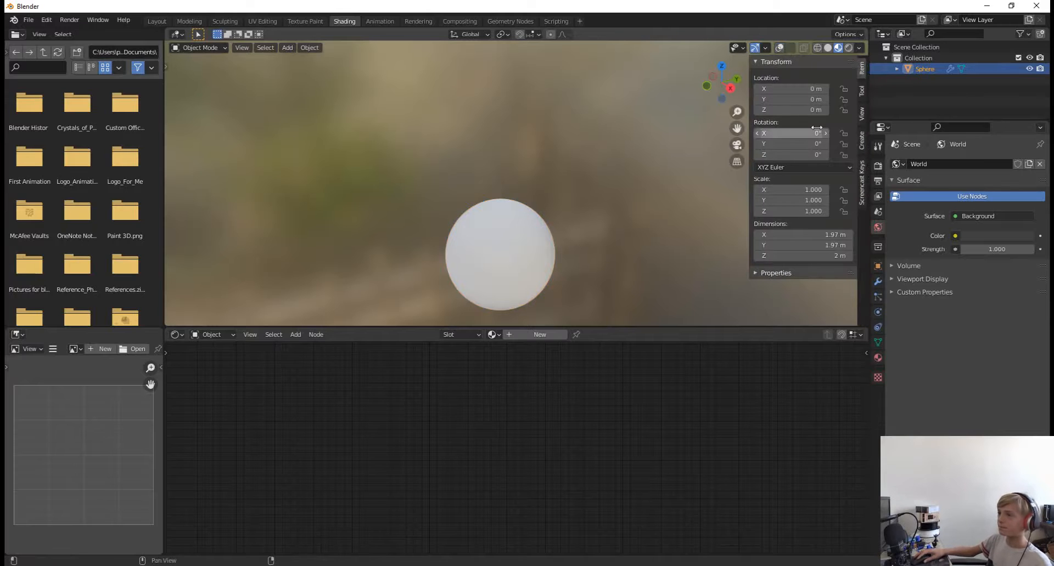
click(862, 115)
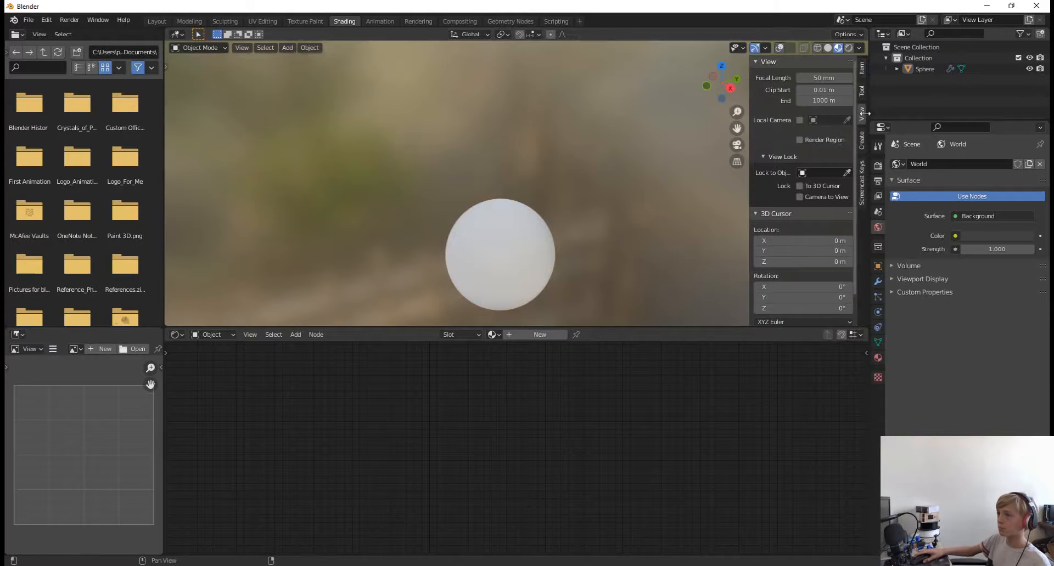
right_click(797, 185)
click(736, 272)
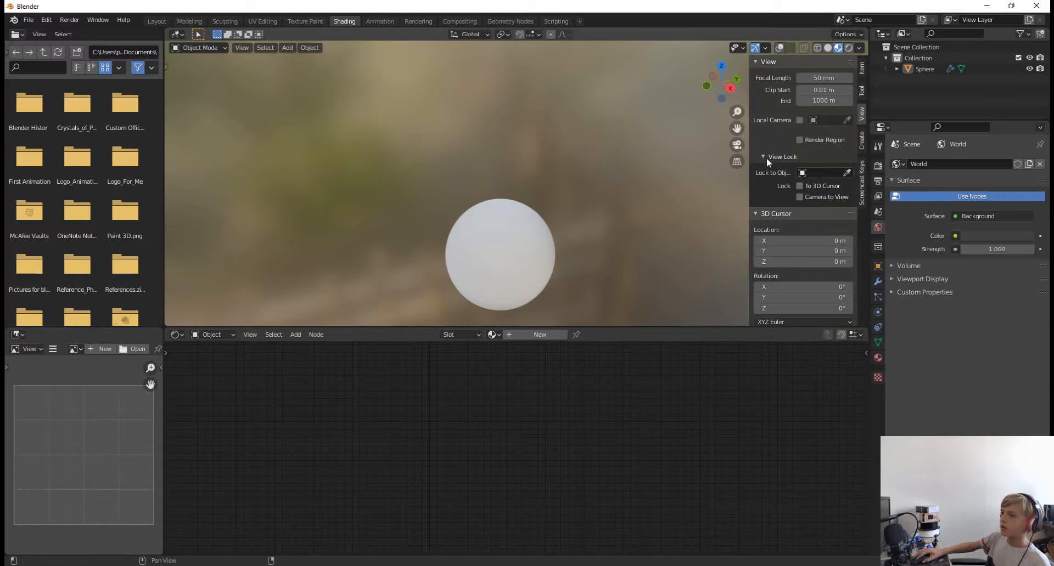
right_click(798, 184)
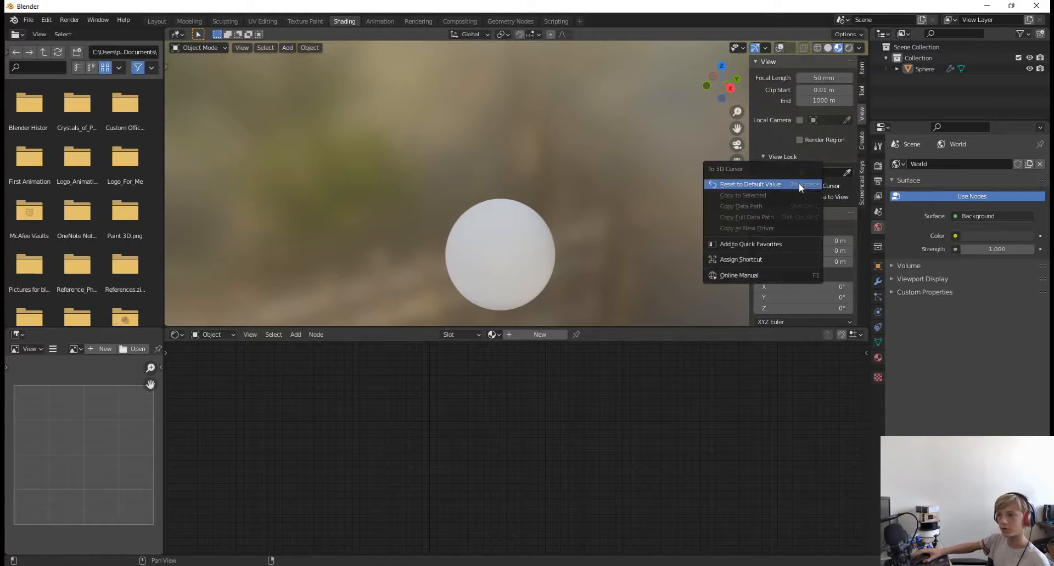
click(752, 259)
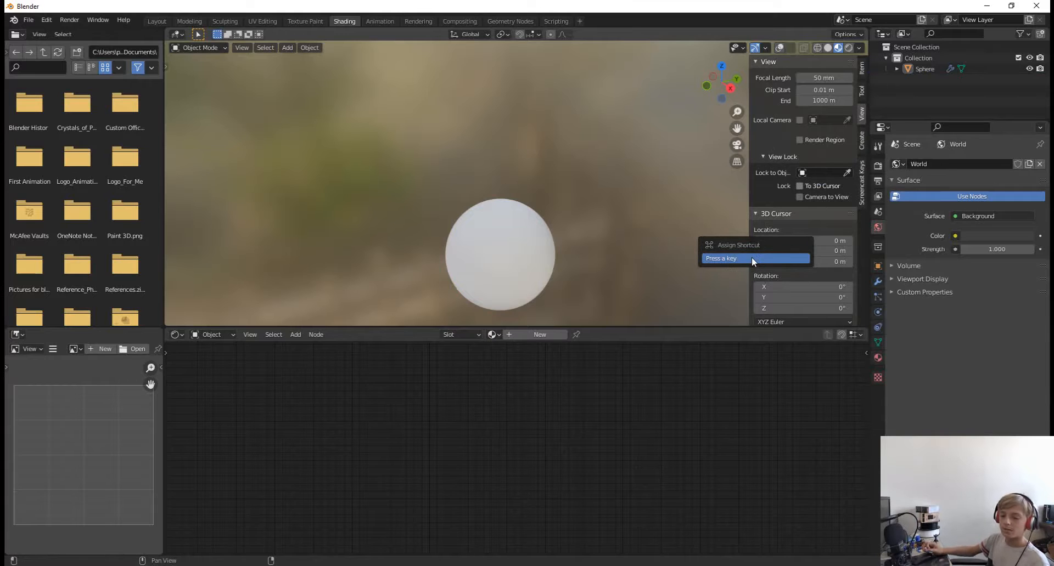
key(ctrl)
key(alt)
key(ctrl+alt+c)
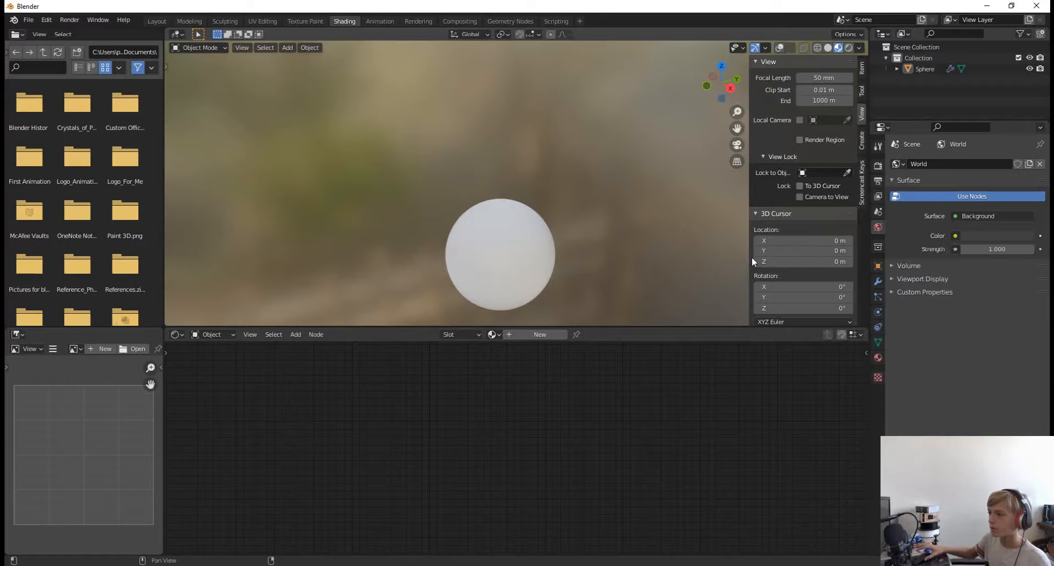
key(n)
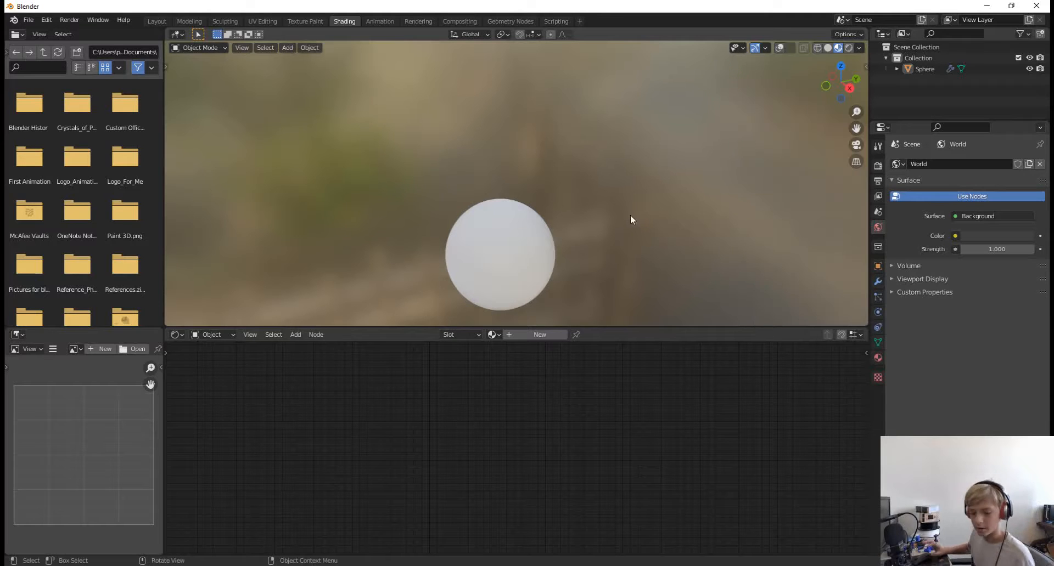
- Toggle the view lock with its new shortcut, leaving the viewport locked to the 3D cursor
key(ctrl+alt+c)
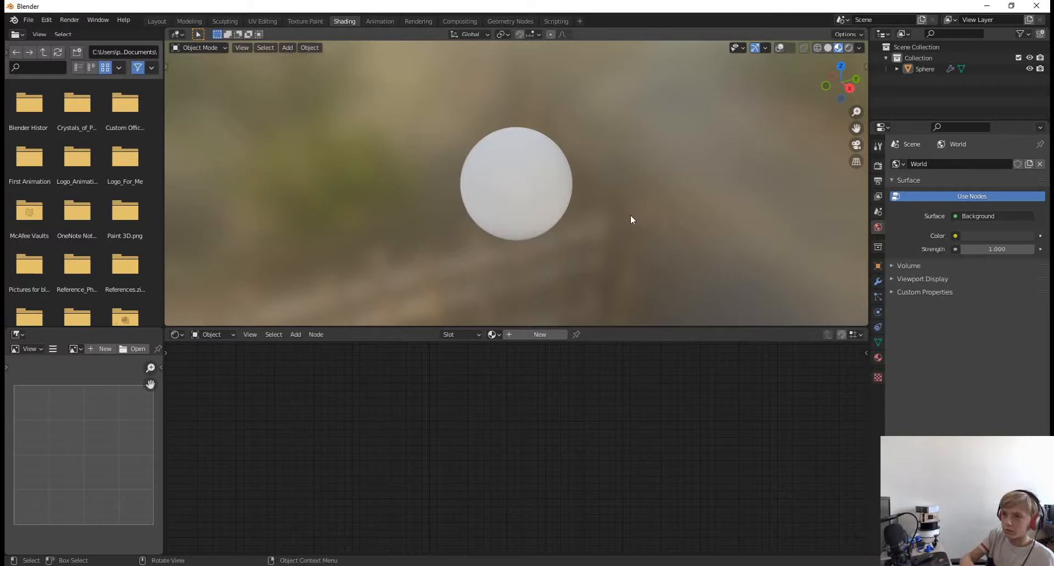
key(ctrl+alt+c)
key(ctrl+alt+c)
key(ctrl+alt+c)
key(ctrl+alt+c)
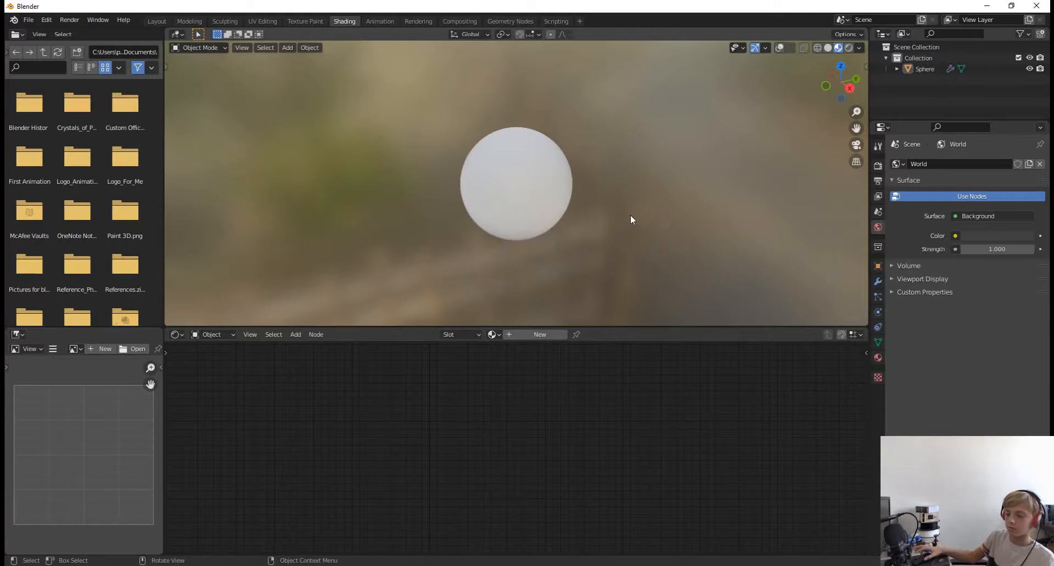
- Toggle the To 3D Cursor view lock off and on again, both in the view settings and with its shortcut
key(n)
click(799, 186)
click(799, 186)
key(ctrl+alt+c)
key(ctrl+alt+c)
key(n)
- Switch the viewport to Rendered shading and inspect the sphere from several angles
middle_drag(701, 198, 689, 171)
scroll(640, 211, up, 7)
scroll(611, 207, down, 5)
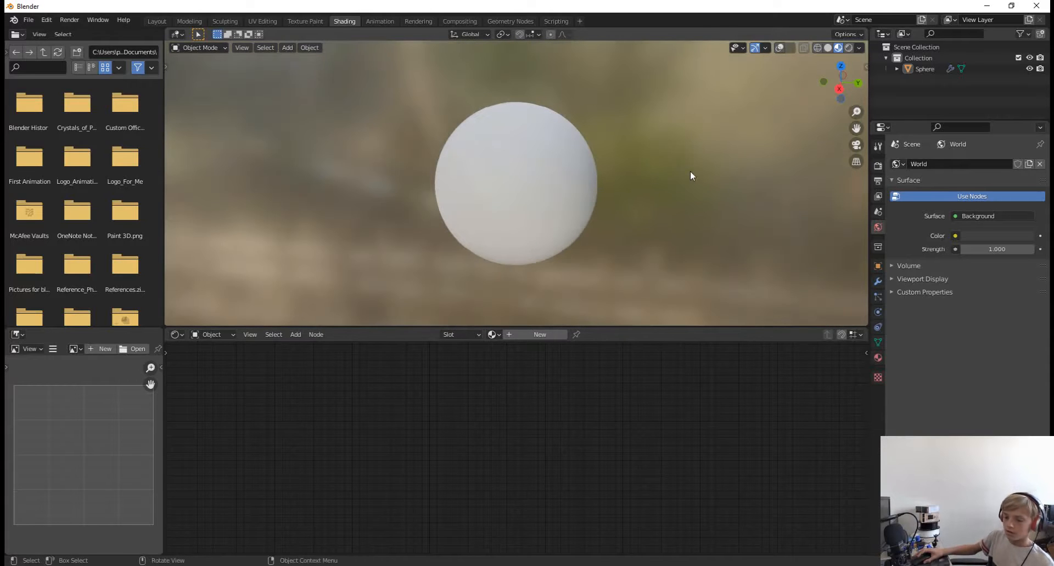
key(z)
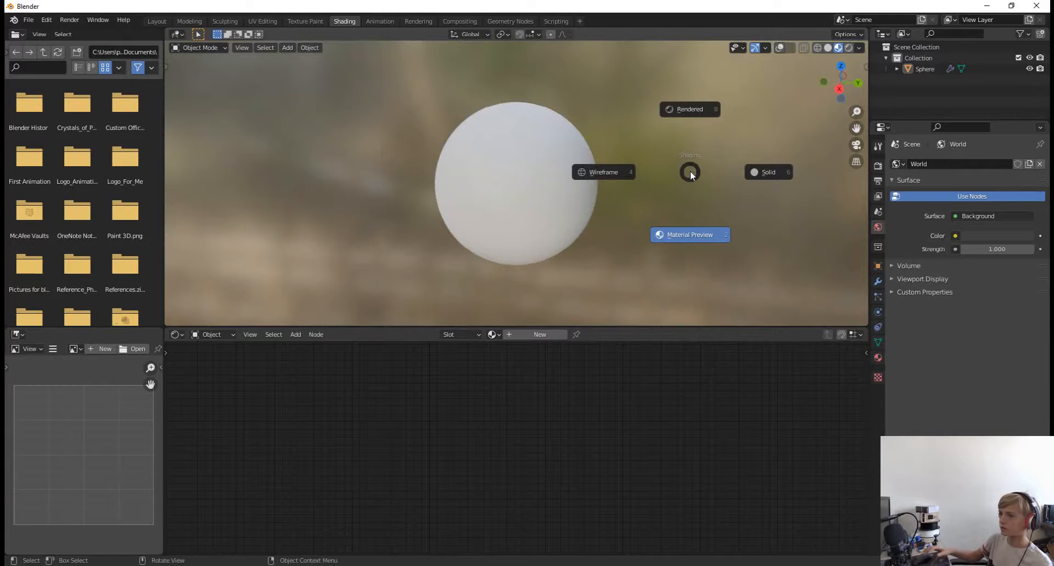
click(697, 159)
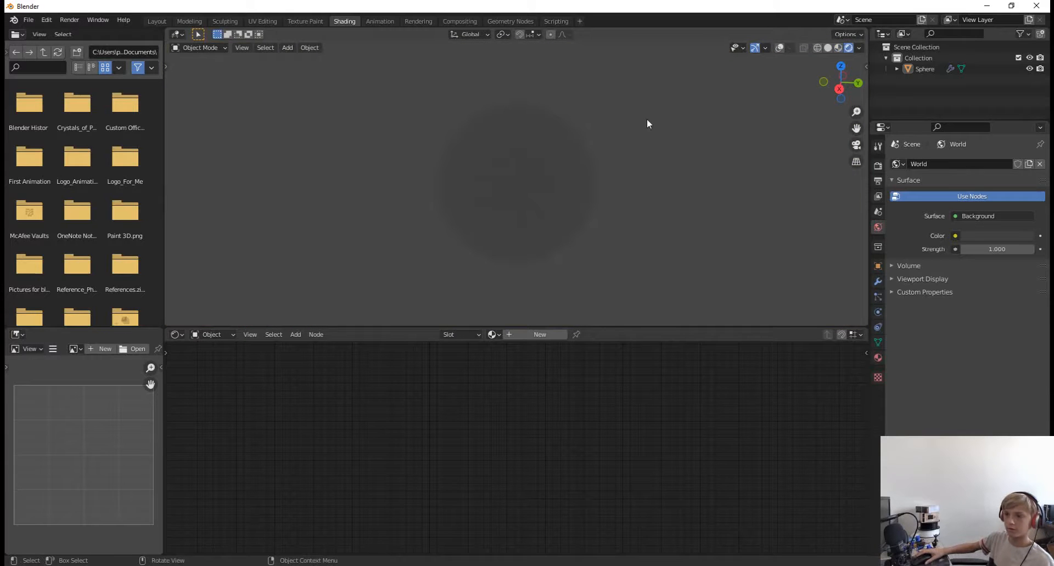
key(z)
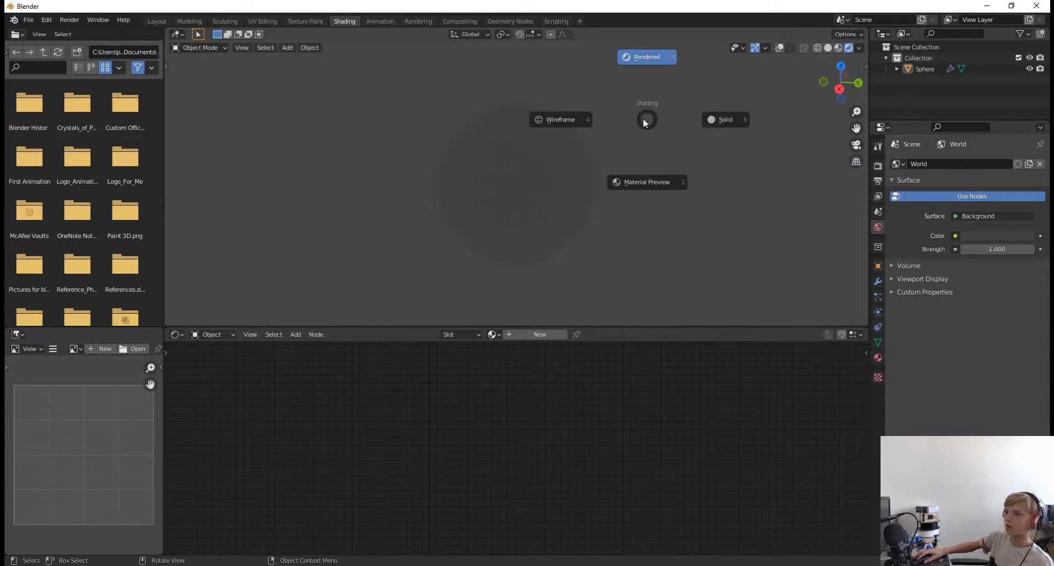
key(Escape)
mouse_move(624, 130)
middle_down()
mouse_move(678, 147)
mouse_move(736, 213)
mouse_move(668, 162)
mouse_move(693, 151)
middle_up()
scroll(692, 152, up, 4)
middle_drag(693, 151, 645, 138)
scroll(705, 140, down, 7)
scroll(729, 191, up, 5)
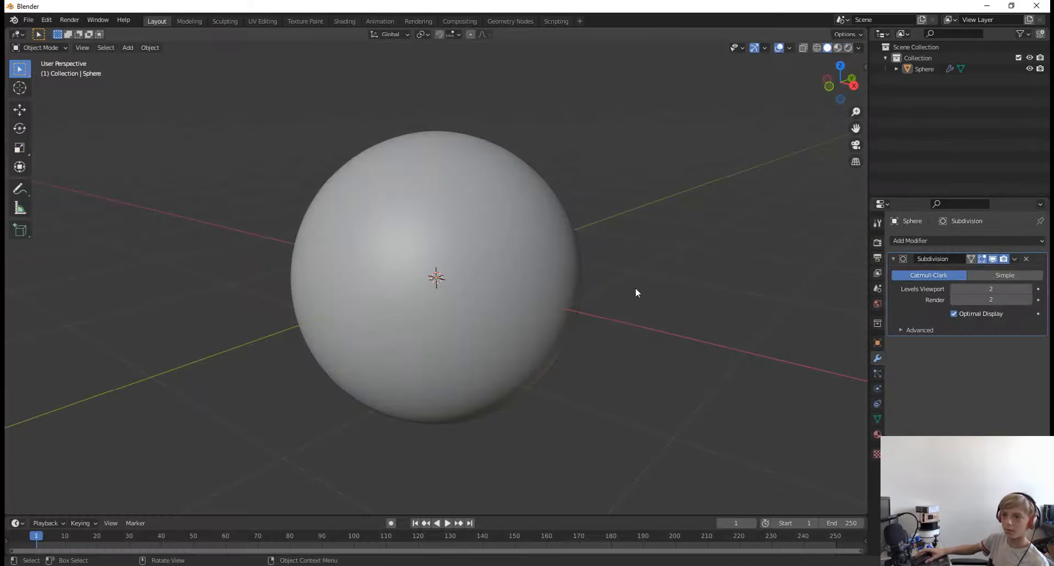
- Add a Sun light to the scene at the sphere's centre
scroll(634, 287, down, 3)
key(shift+a)
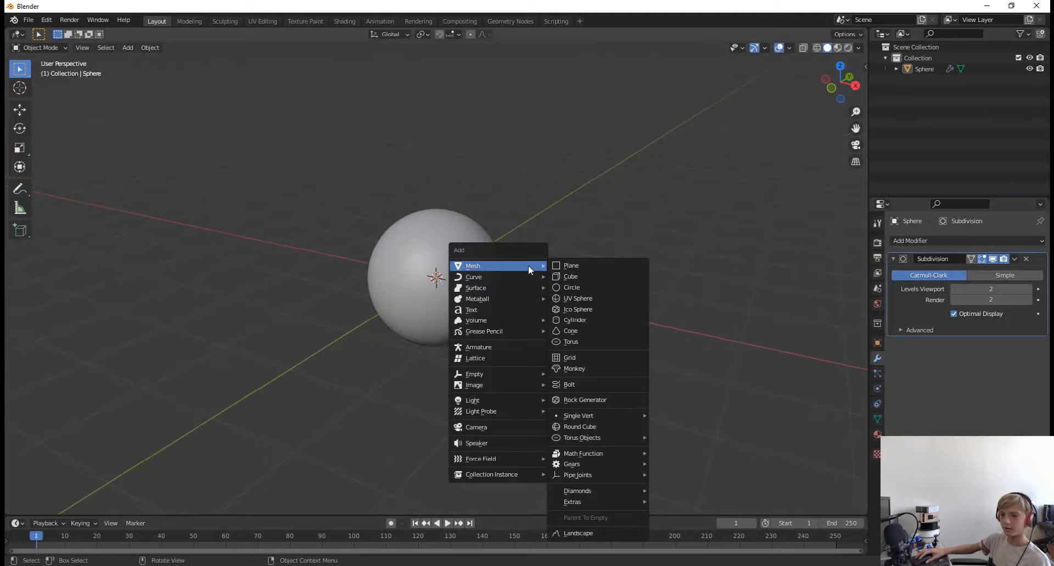
mouse_move(490, 400)
click(570, 413)
middle_drag(571, 418, 569, 360)
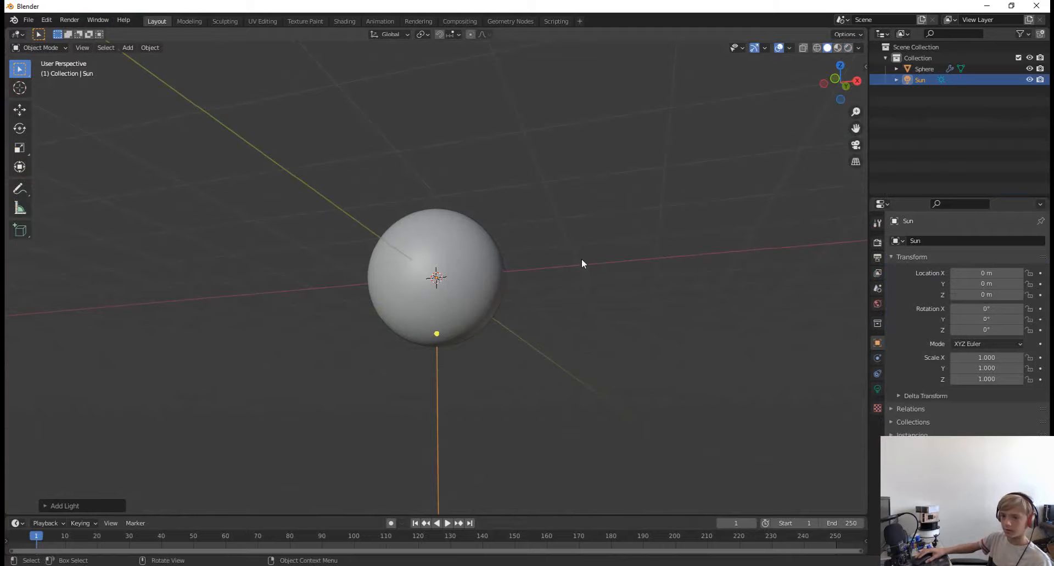
key(r)
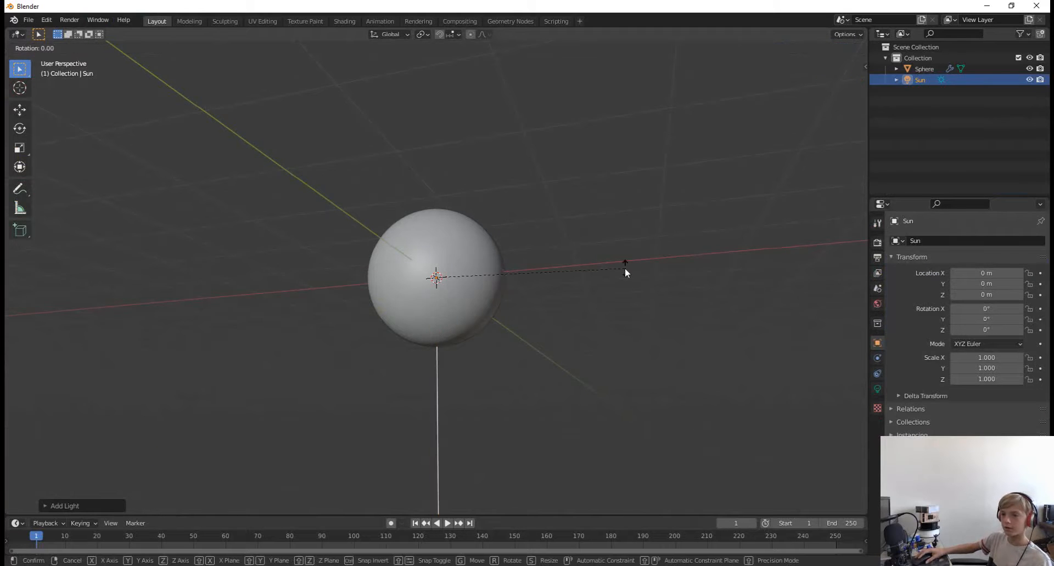
key(r)
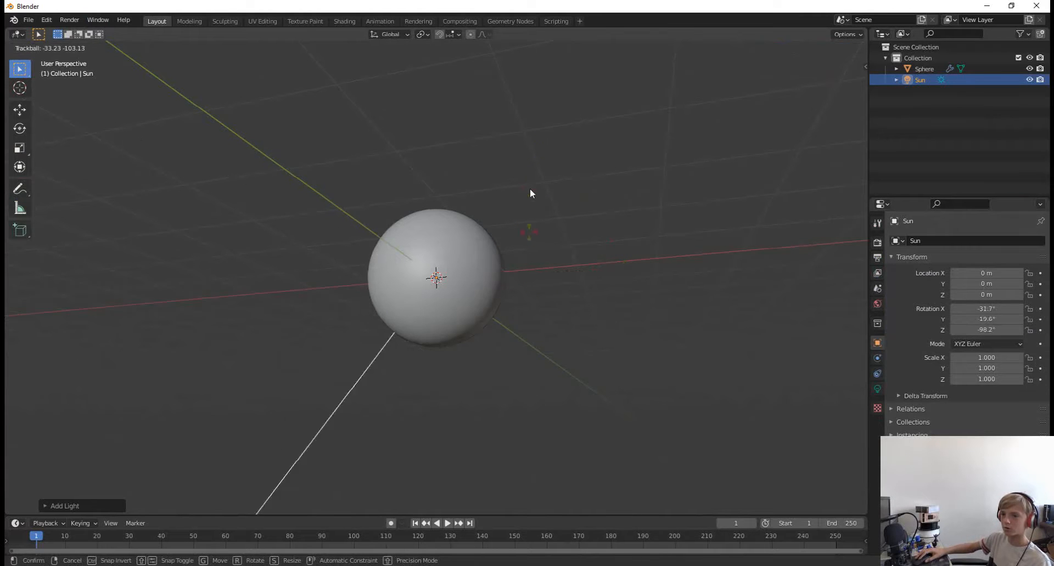
key(Escape)
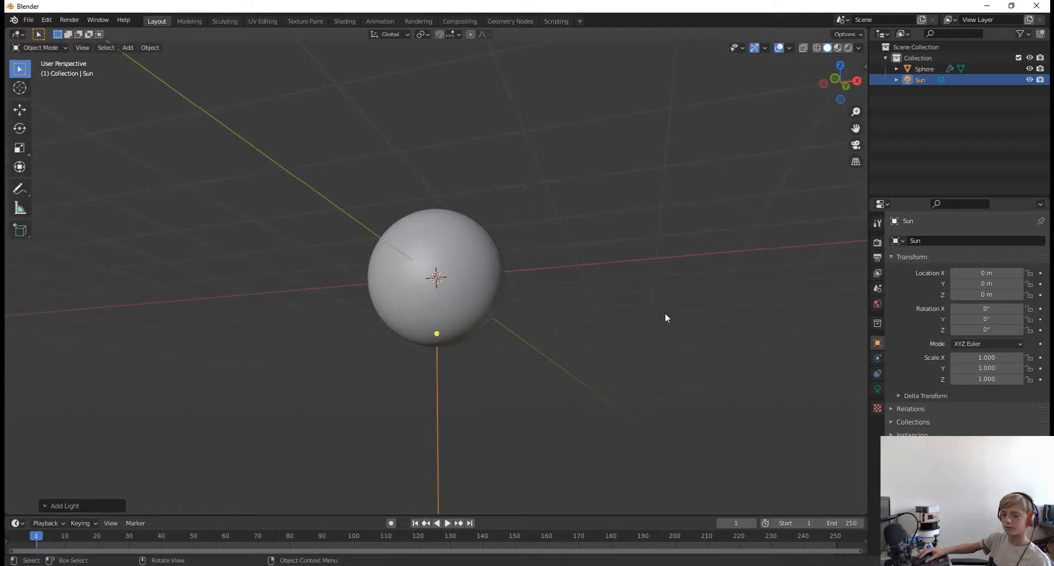
- Rotate the Sun light in the current view to about 161°, 116°, 186° so it lights the sphere from one side
key(r)
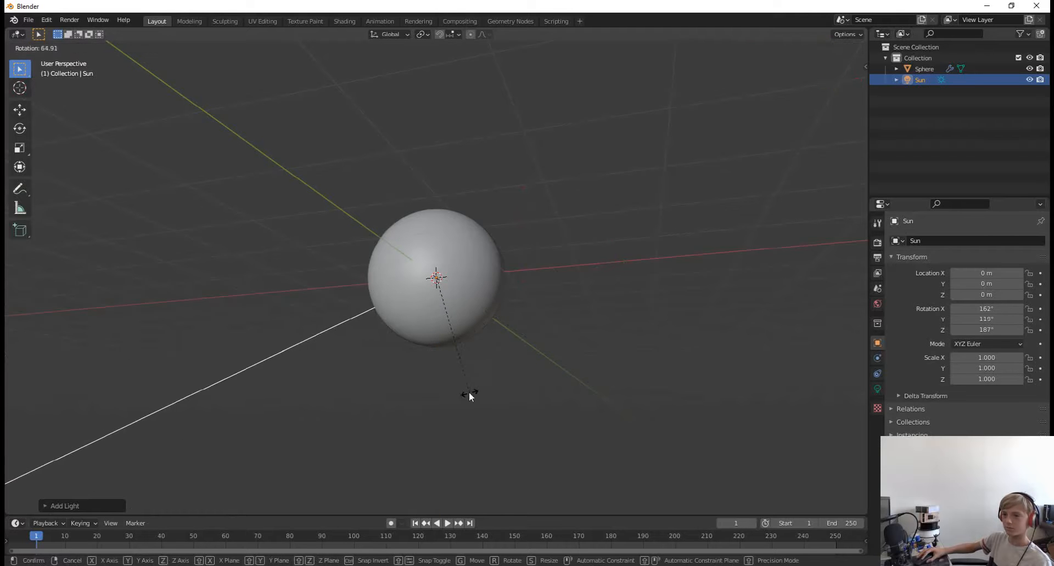
click(462, 388)
middle_drag(549, 278, 393, 244)
scroll(393, 244, up, 5)
middle_drag(700, 289, 601, 275)
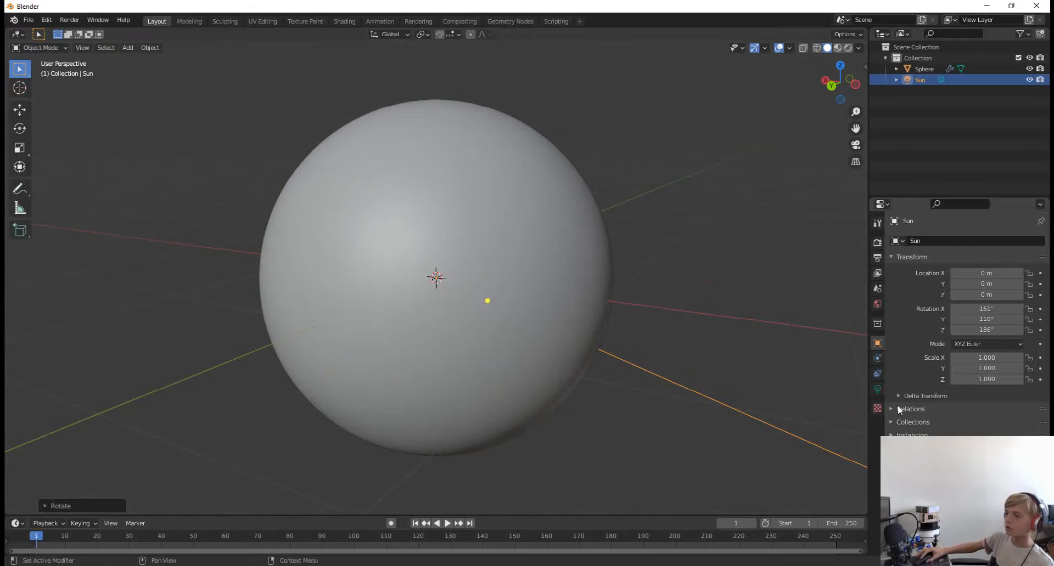
- Set the Sun light's strength to 3 in its light properties
click(876, 388)
click(993, 312)
text(3)
key(Return)
key(n)
key(n)
- Switch to the Shading workspace and make the sphere the active object, checking how the light falls on it
click(345, 21)
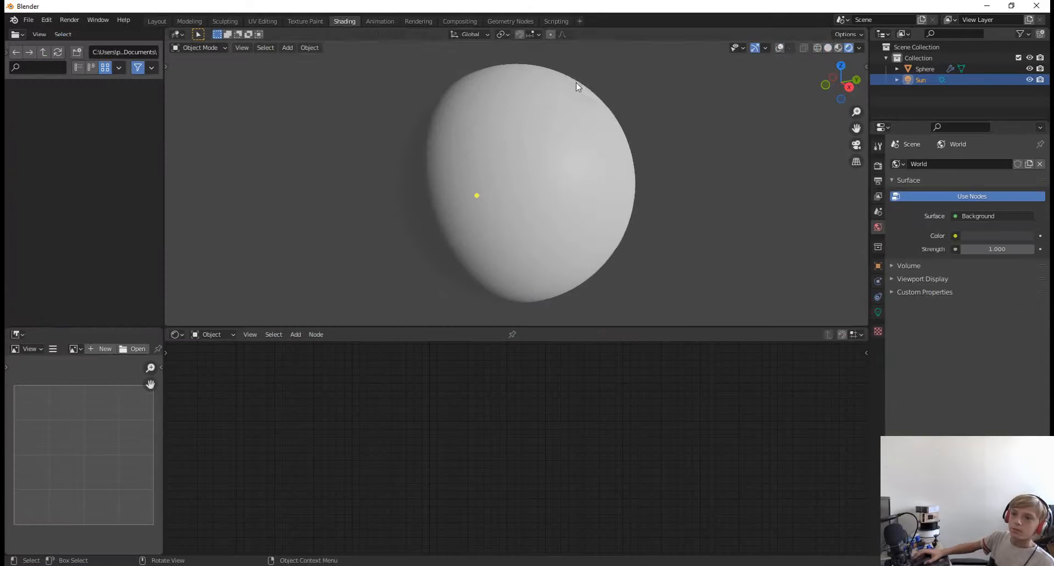
middle_drag(600, 184, 646, 187)
click(496, 218)
click(676, 152)
mouse_move(664, 153)
middle_down()
mouse_move(394, 138)
mouse_move(536, 210)
mouse_move(633, 206)
mouse_move(712, 123)
mouse_move(546, 104)
mouse_move(715, 103)
middle_up()
scroll(634, 205, down, 4)
scroll(708, 127, up, 6)
scroll(708, 121, down, 5)
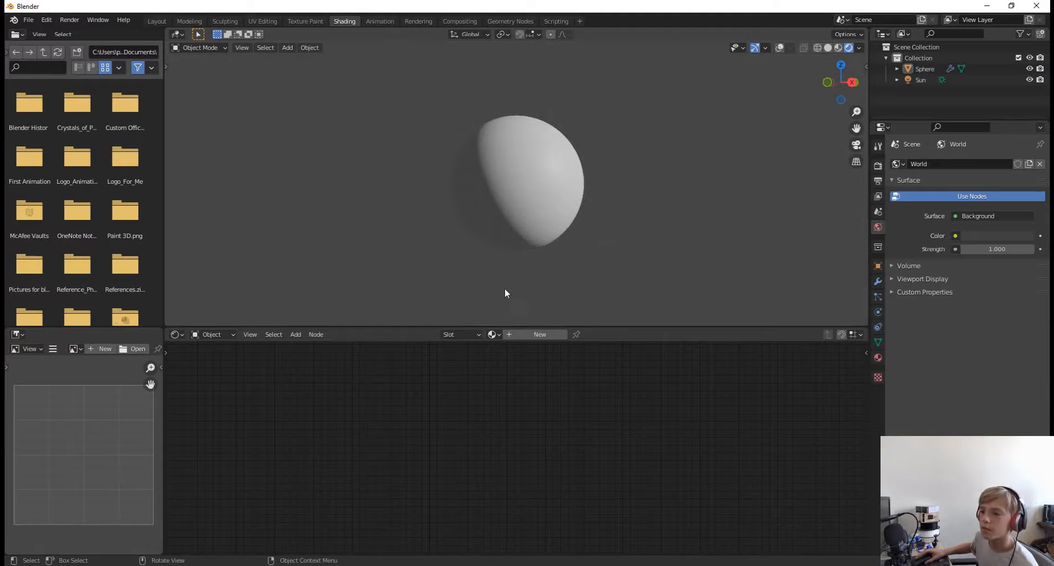
- Set the shader editor to World shading and delete the Background node
click(209, 335)
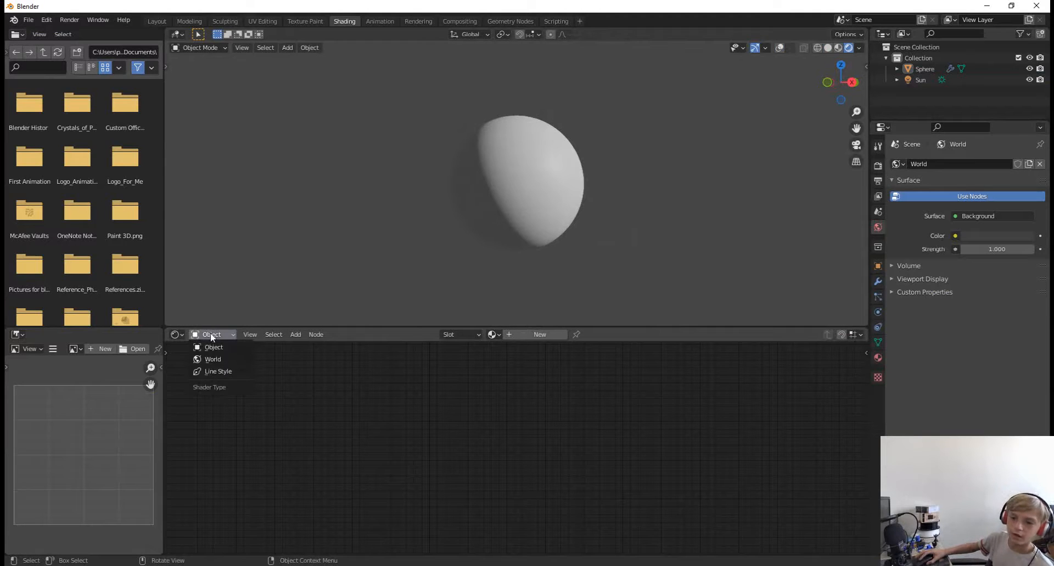
click(218, 359)
middle_drag(512, 403, 616, 457)
scroll(617, 460, up, 2)
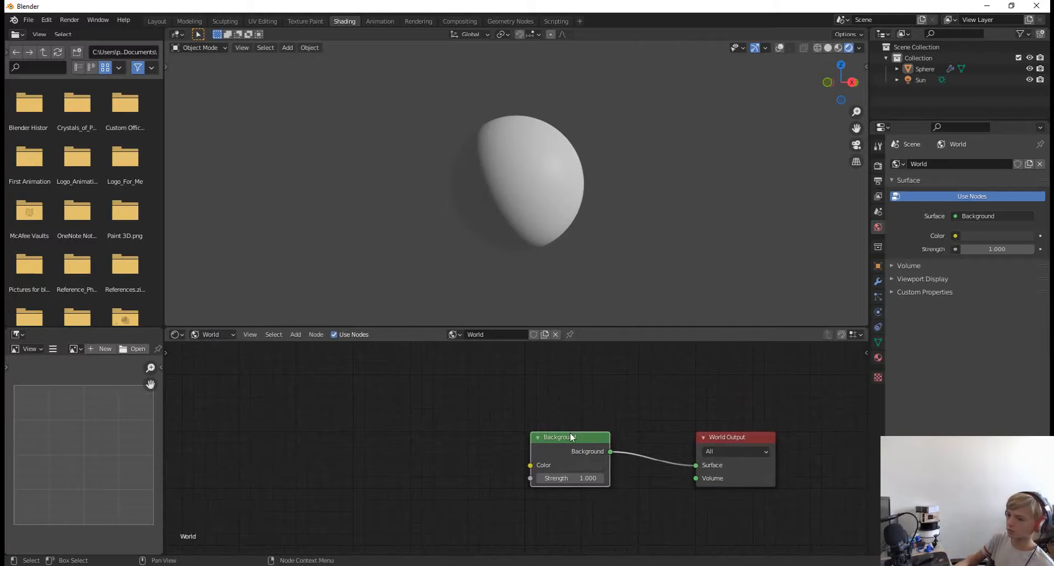
key(x)
- Add a ColorRamp node to the world node tree and place it before the World Output node
key(shift+a)
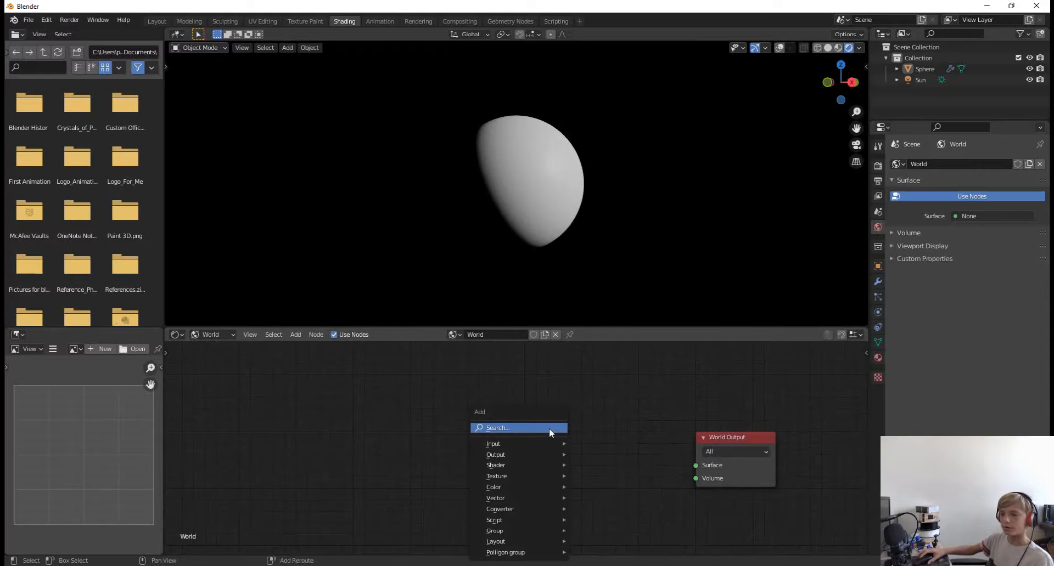
click(549, 429)
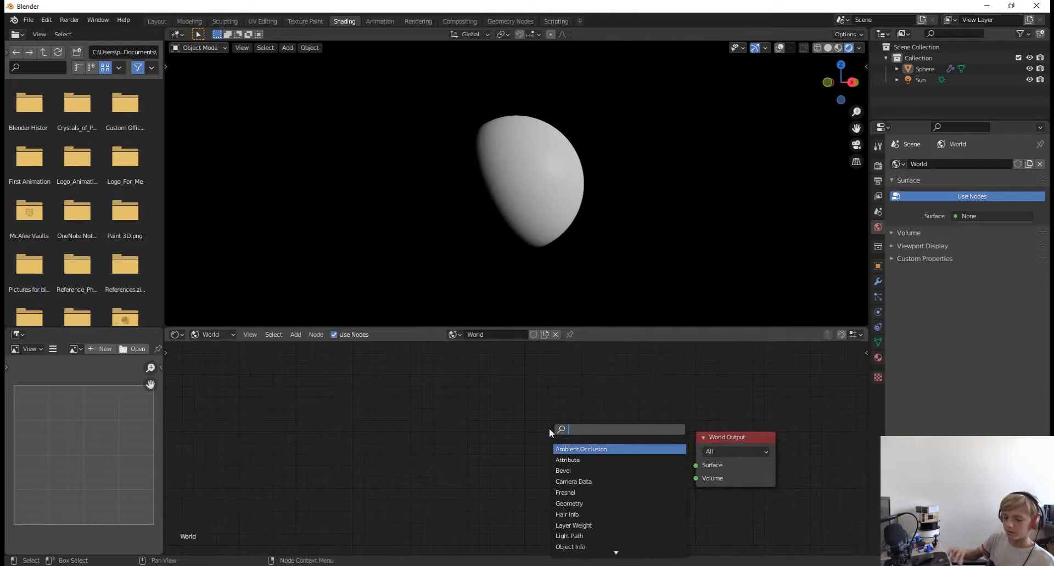
text(color ramp)
key(Return)
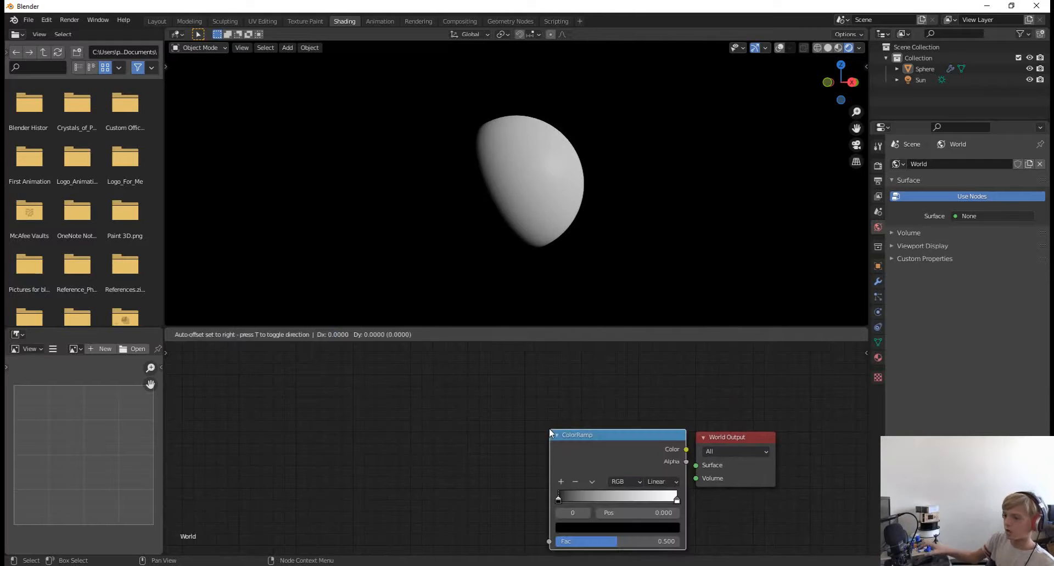
click(507, 403)
click(451, 412)
middle_drag(463, 434, 628, 441)
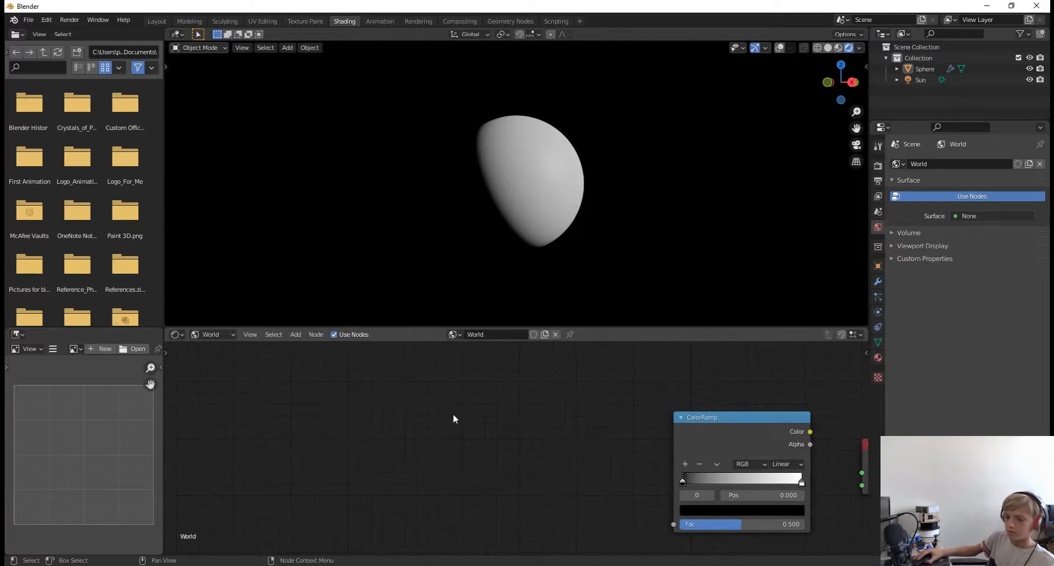
middle_drag(534, 428, 522, 423)
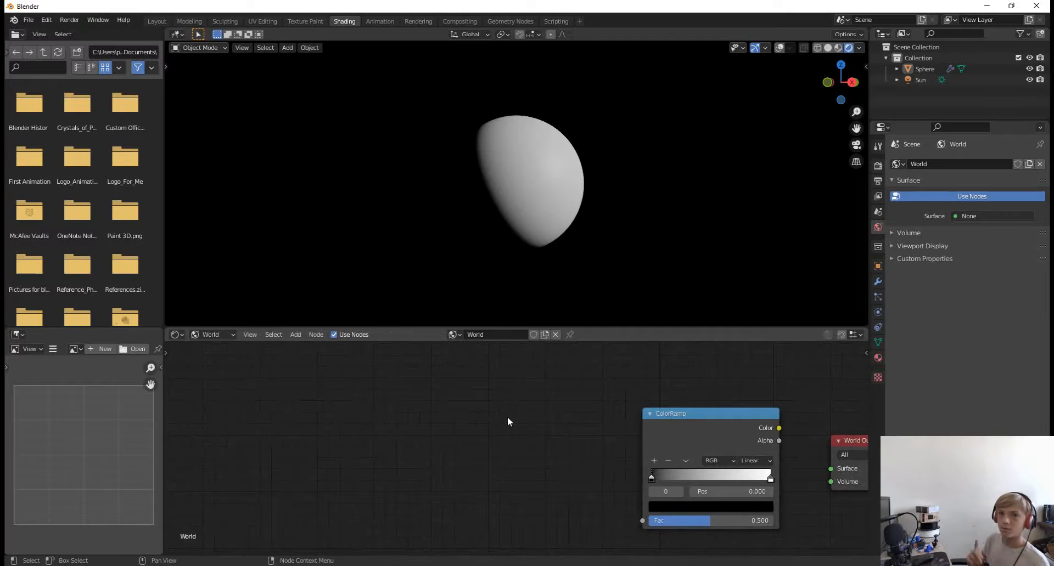
middle_drag(501, 439, 420, 430)
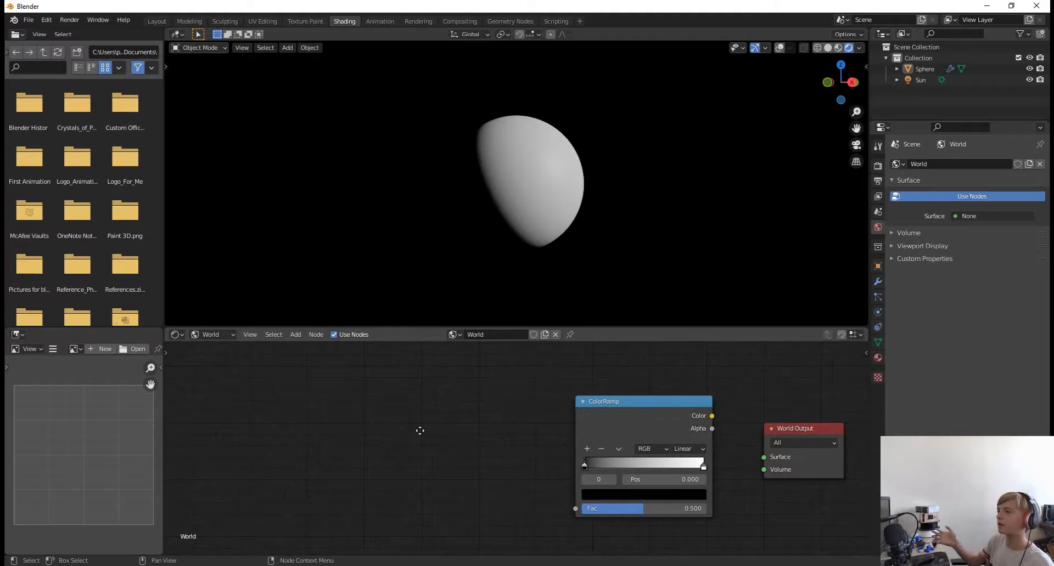
- Add a Noise Texture node and place it in front of the ColorRamp node
key(shift+a)
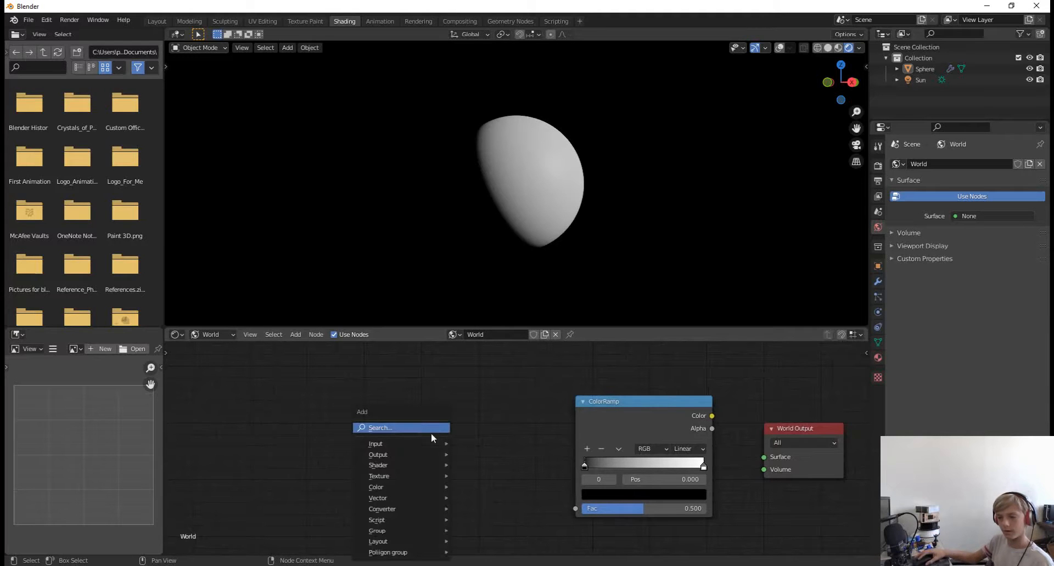
click(427, 428)
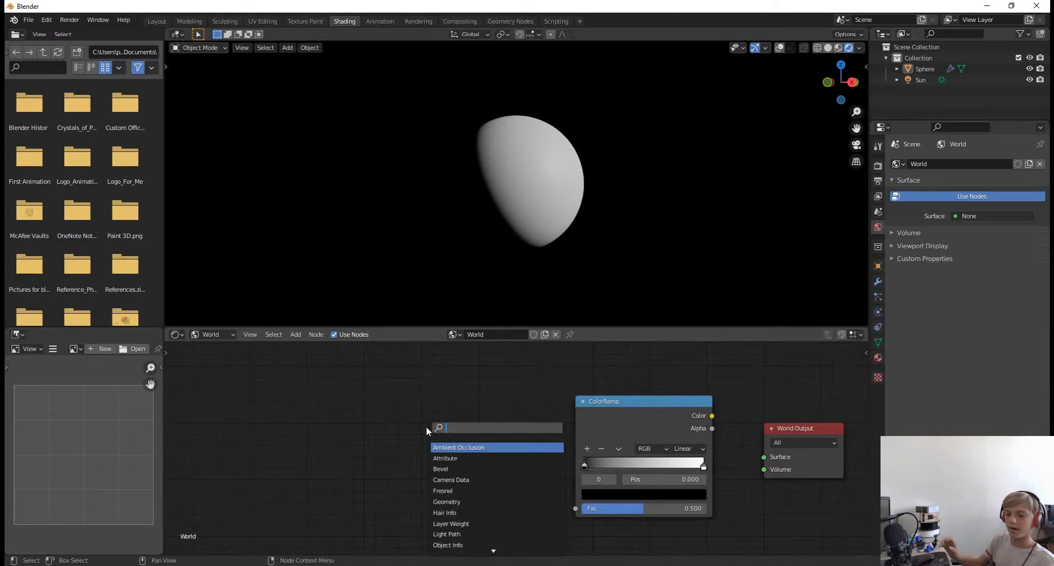
text(te)
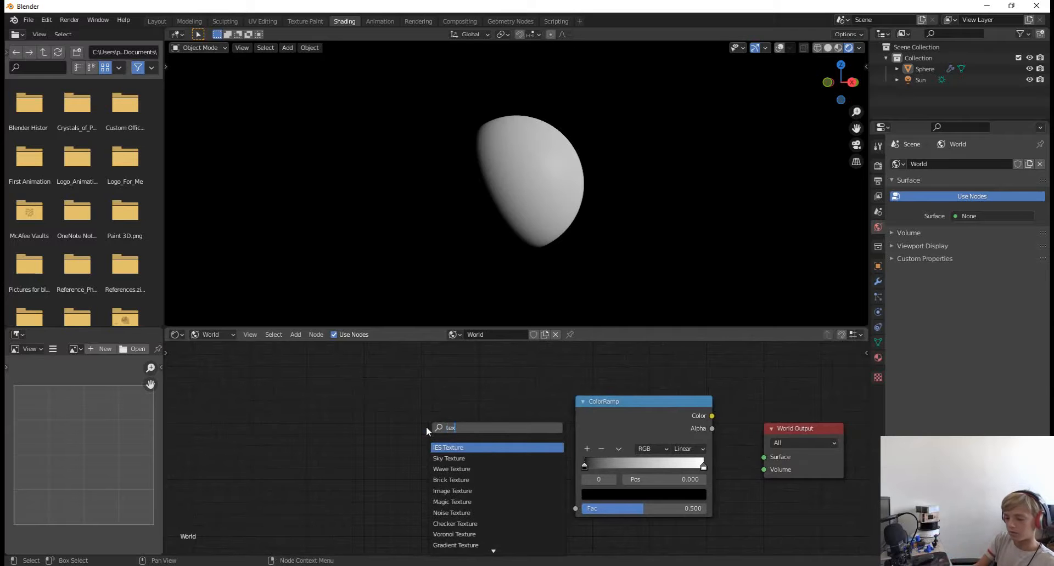
text(x)
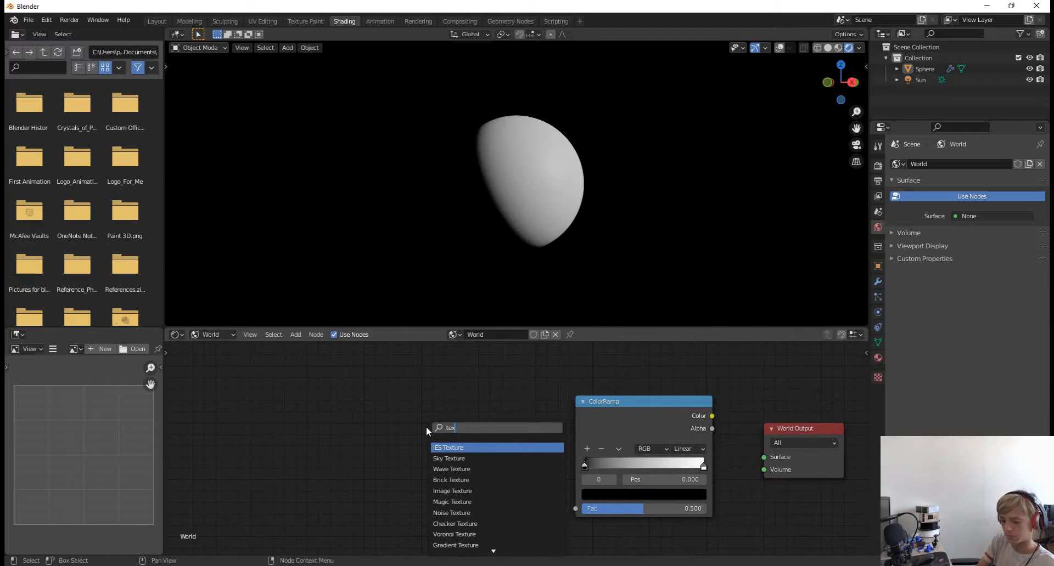
text(ture noi)
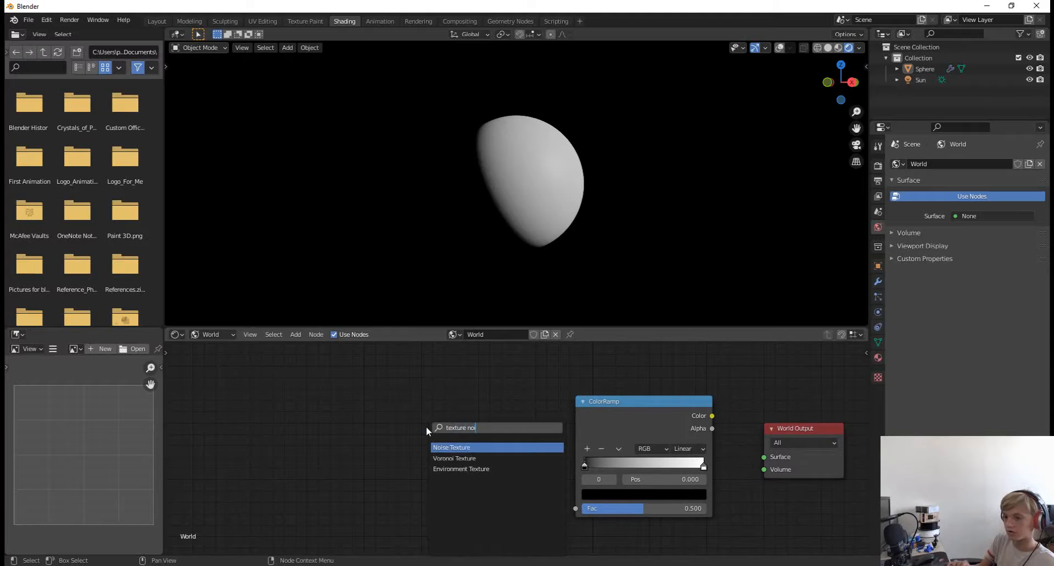
key(Return)
click(443, 374)
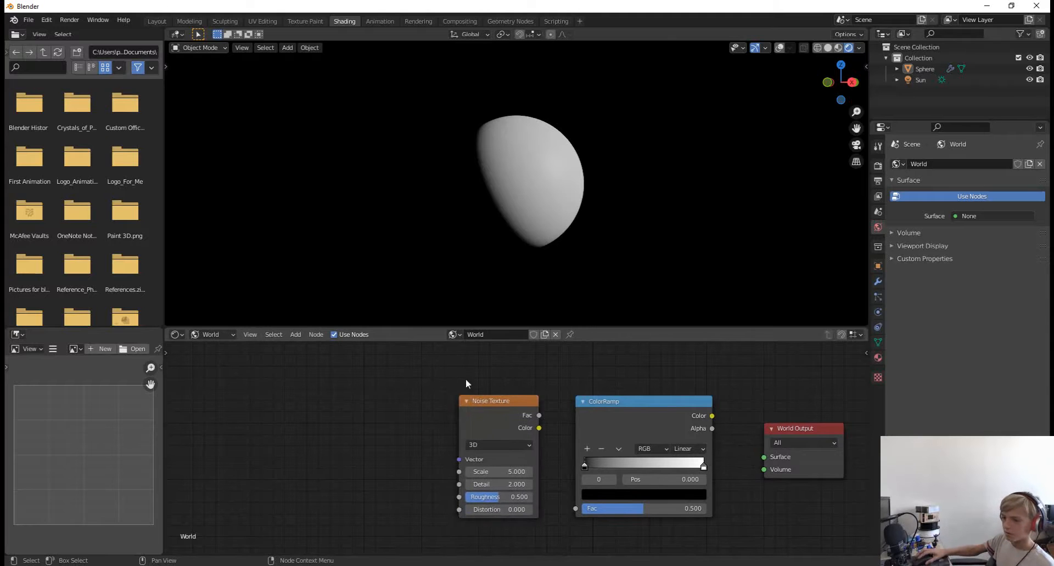
- Connect the ColorRamp's Color to the World Output's Surface and the Noise Texture's Fac to the ColorRamp's Fac
middle_drag(525, 378, 397, 381)
scroll(595, 376, up, 3)
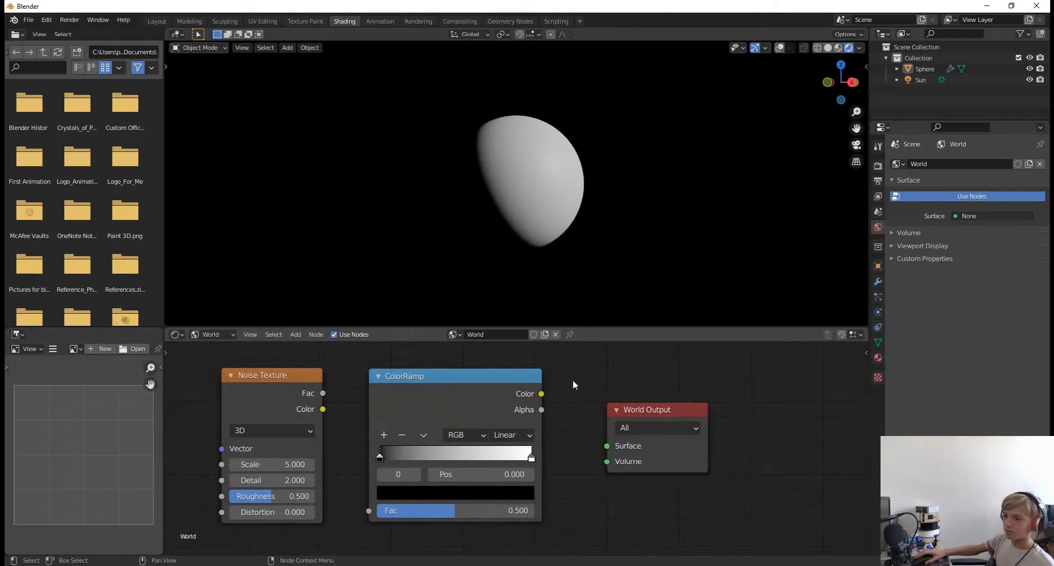
drag(542, 394, 605, 446)
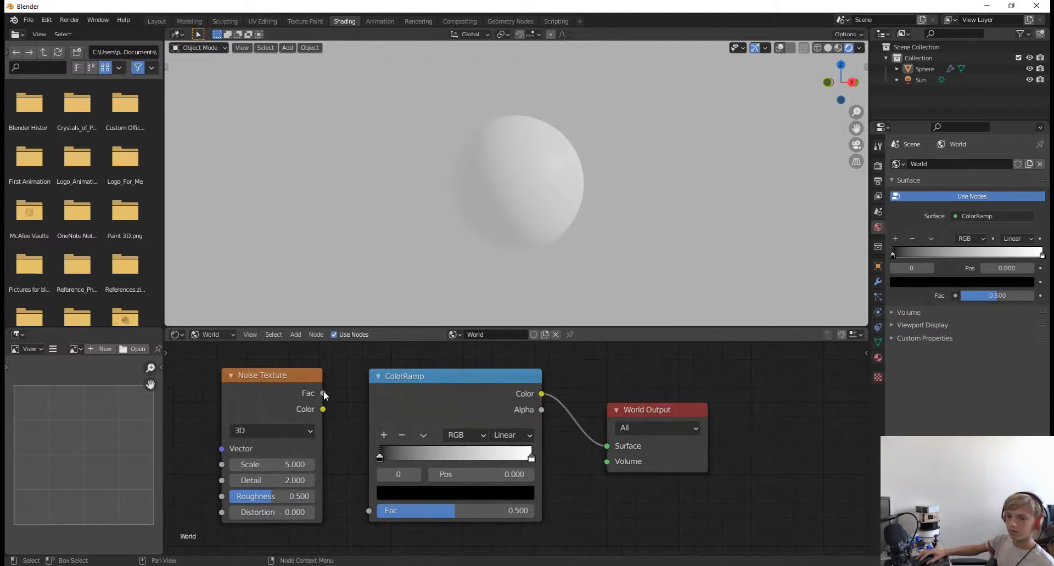
drag(322, 393, 369, 511)
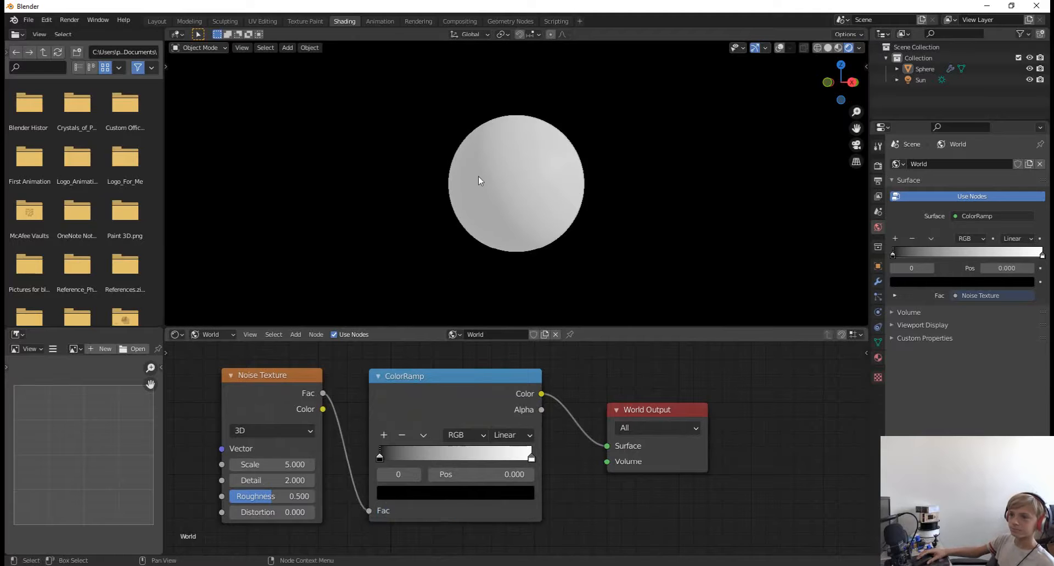
- Set the Noise Texture's scale to 300 and move the ColorRamp's black stop to position 0.732
mouse_move(478, 180)
middle_down()
mouse_move(680, 163)
mouse_move(559, 190)
mouse_move(480, 188)
mouse_move(476, 172)
middle_up()
drag(270, 465, 145, 483)
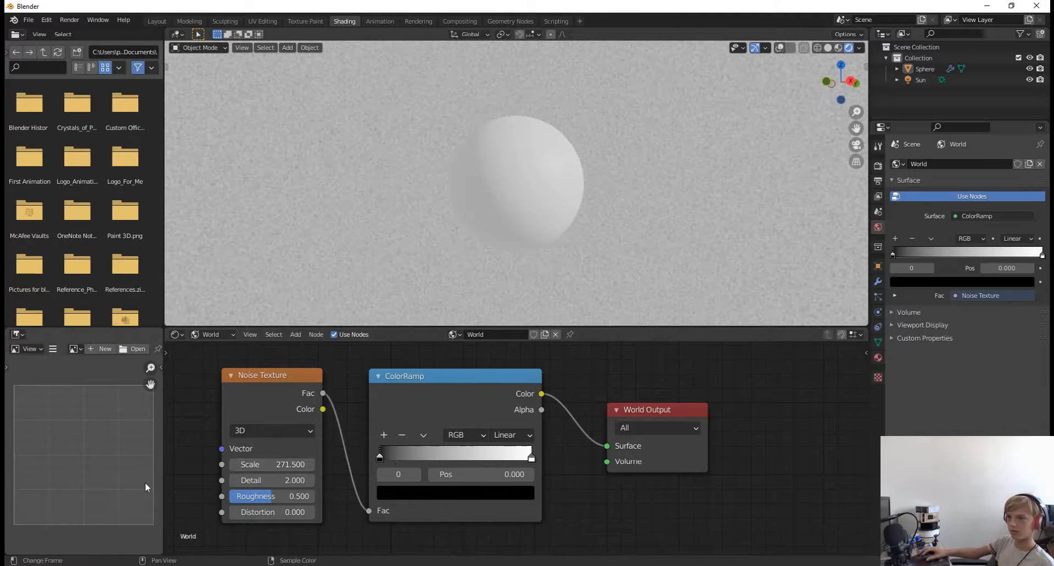
click(271, 465)
text(281.1)
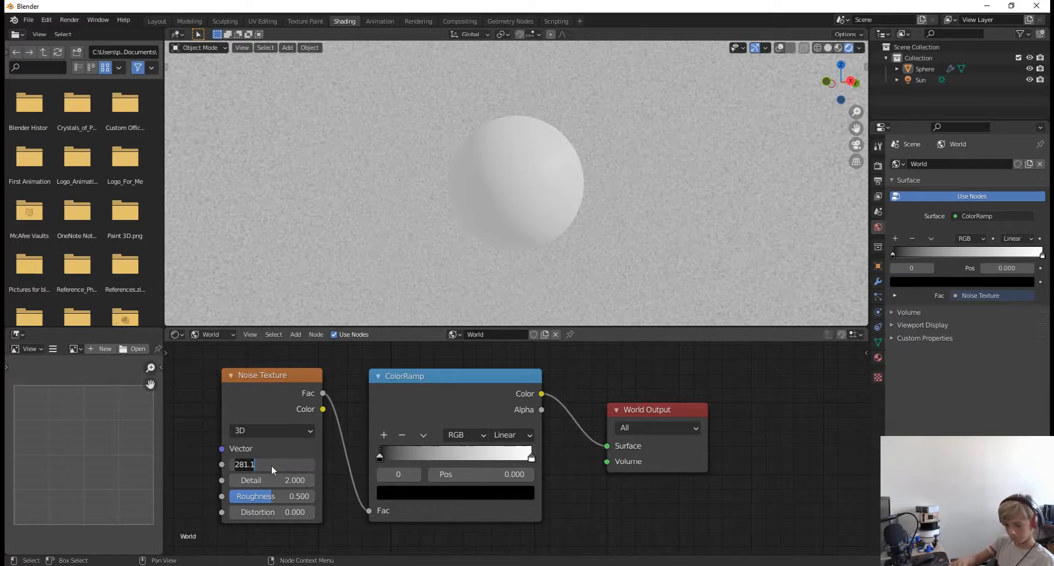
text(300)
key(Return)
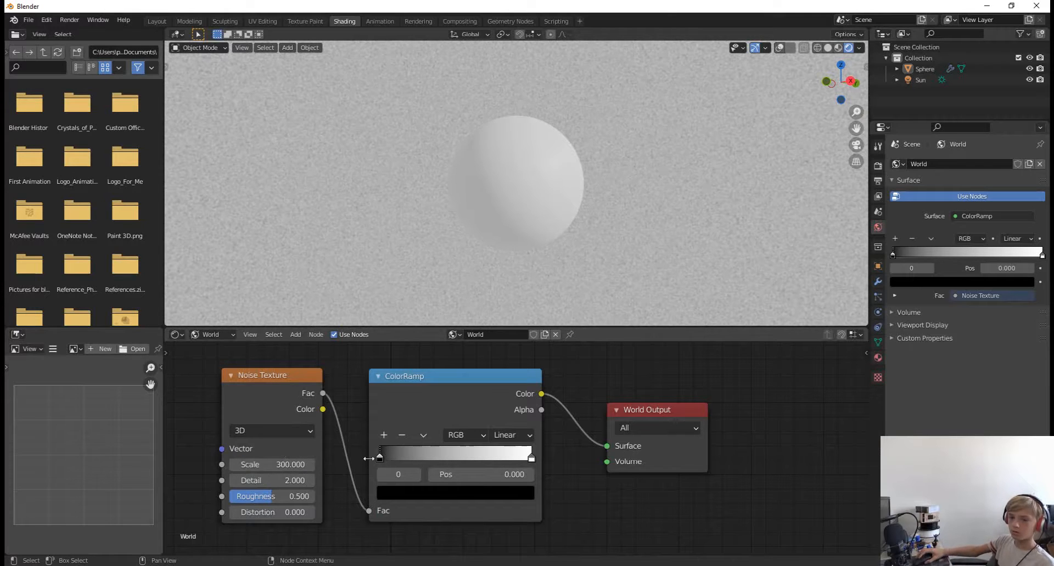
drag(397, 464, 496, 455)
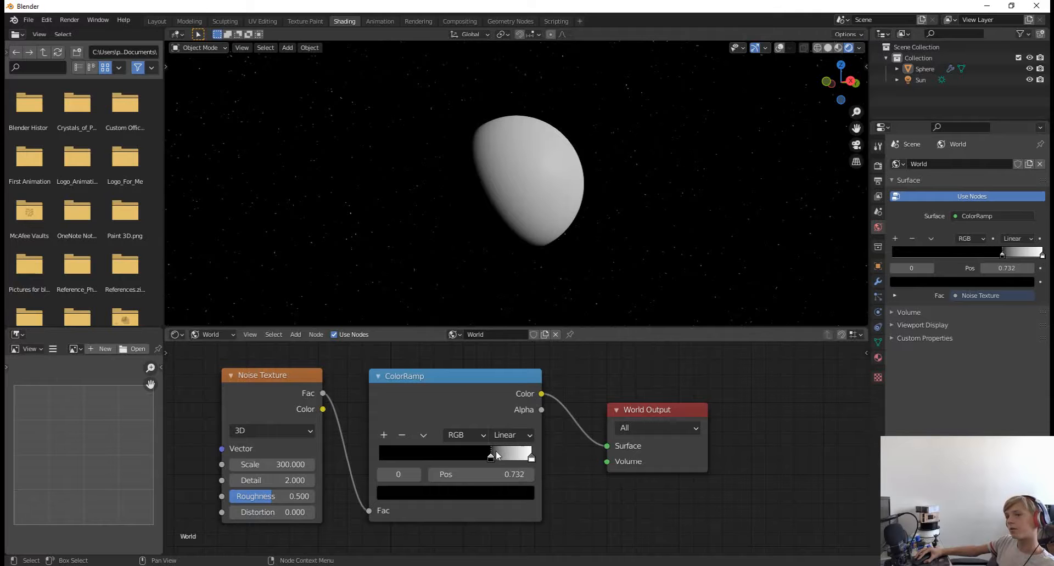
- Return to the Layout workspace and show its viewport in Rendered shading with the overlays hidden
click(157, 21)
middle_drag(667, 212, 624, 252)
scroll(425, 180, down, 5)
scroll(515, 271, down, 5)
scroll(624, 252, up, 7)
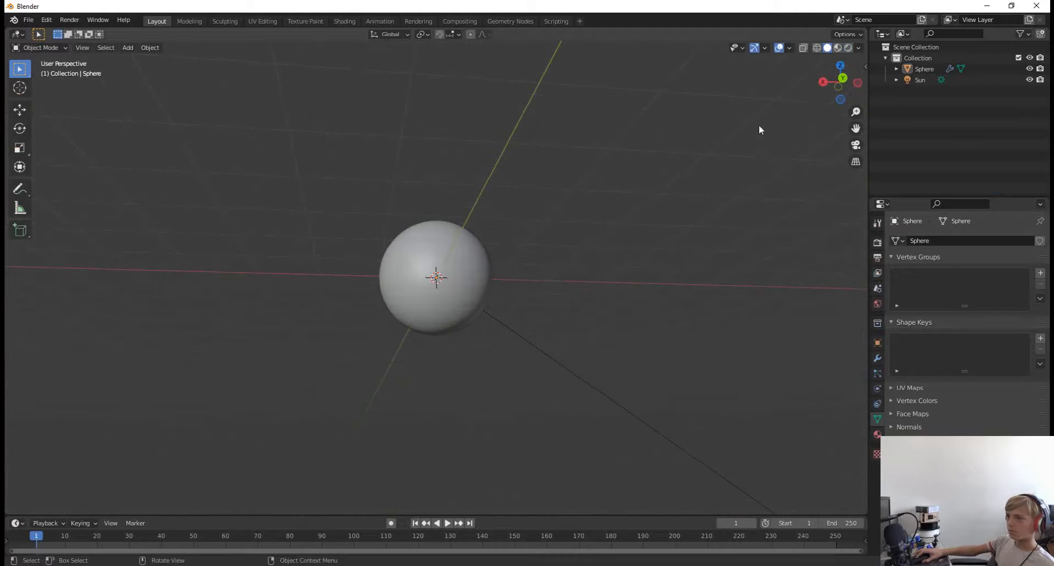
click(848, 48)
mouse_move(583, 203)
middle_down()
mouse_move(506, 225)
mouse_move(504, 212)
mouse_move(498, 256)
middle_up()
key(alt+shift+z)
middle_drag(282, 271, 576, 228)
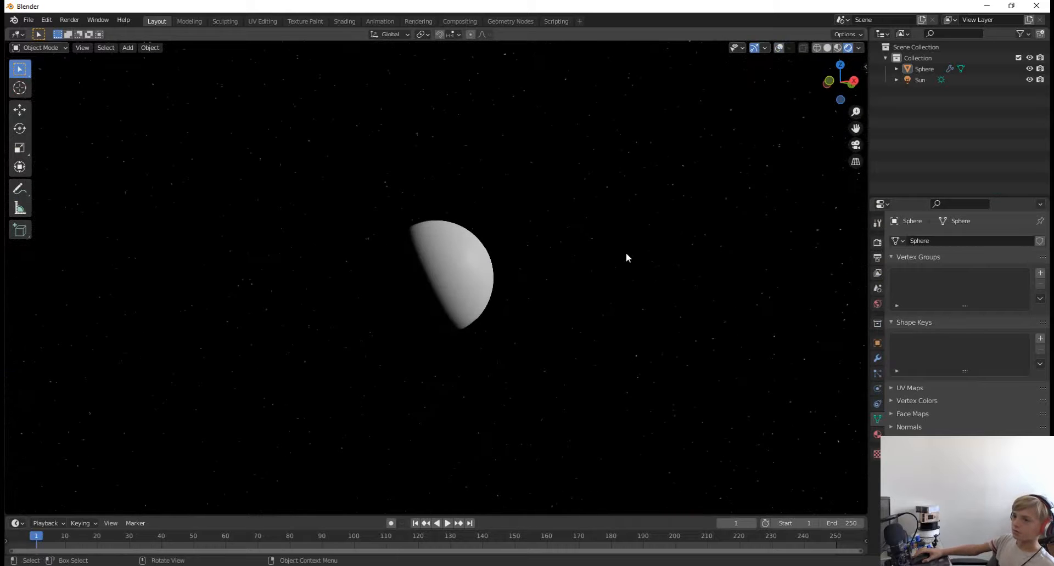
- Hide the sphere in the viewport and look around the starry background
scroll(636, 257, up, 5)
middle_drag(610, 283, 637, 296)
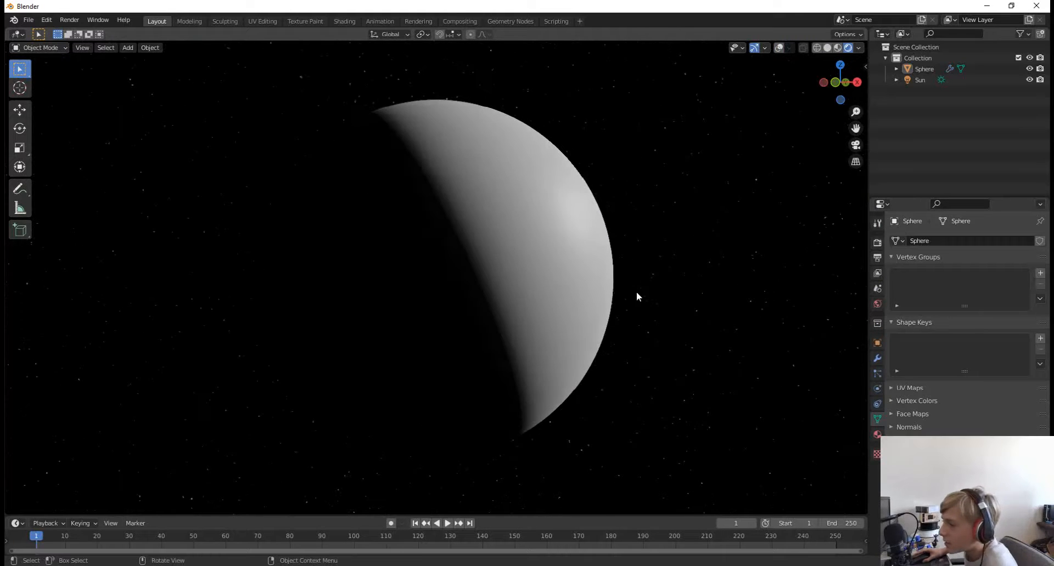
scroll(637, 296, down, 3)
click(496, 278)
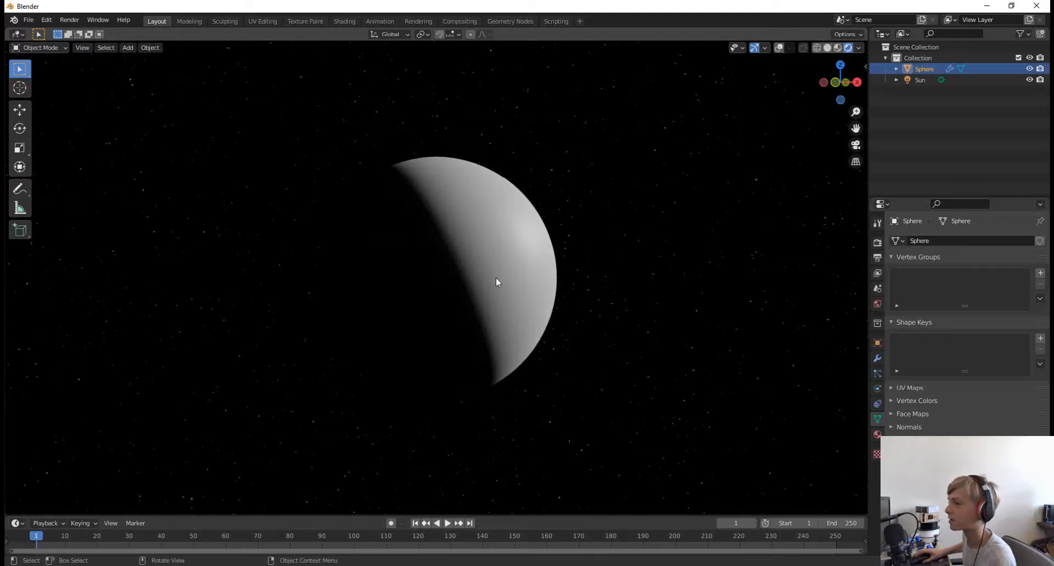
key(h)
middle_drag(311, 265, 433, 260)
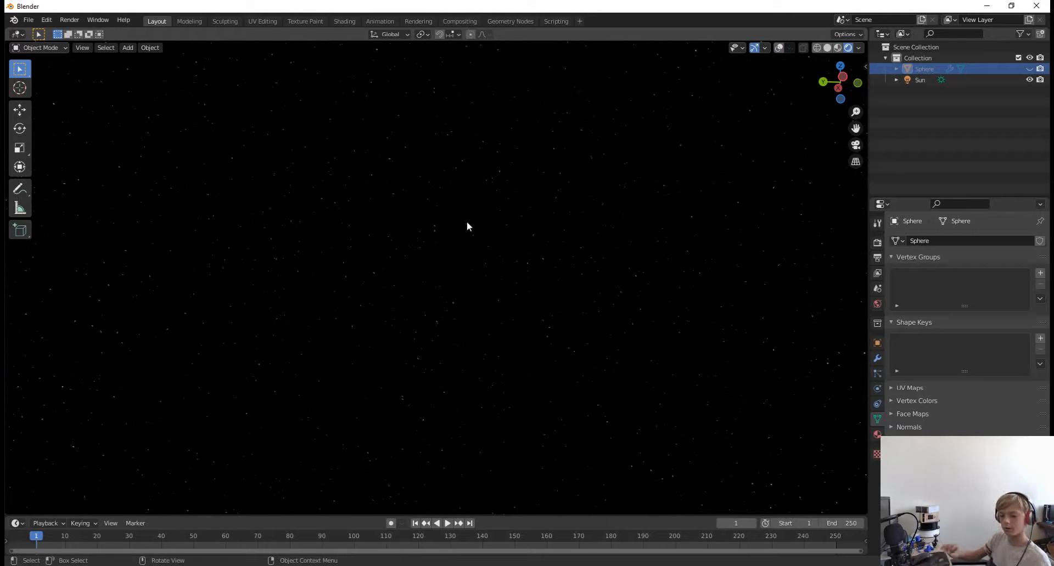
- Unhide the sphere against the starry background and toggle the viewport overlays
key(alt+h)
mouse_move(467, 226)
middle_down()
mouse_move(497, 241)
mouse_move(483, 251)
mouse_move(556, 272)
mouse_move(518, 283)
middle_up()
scroll(484, 252, up, 2)
scroll(556, 271, down, 6)
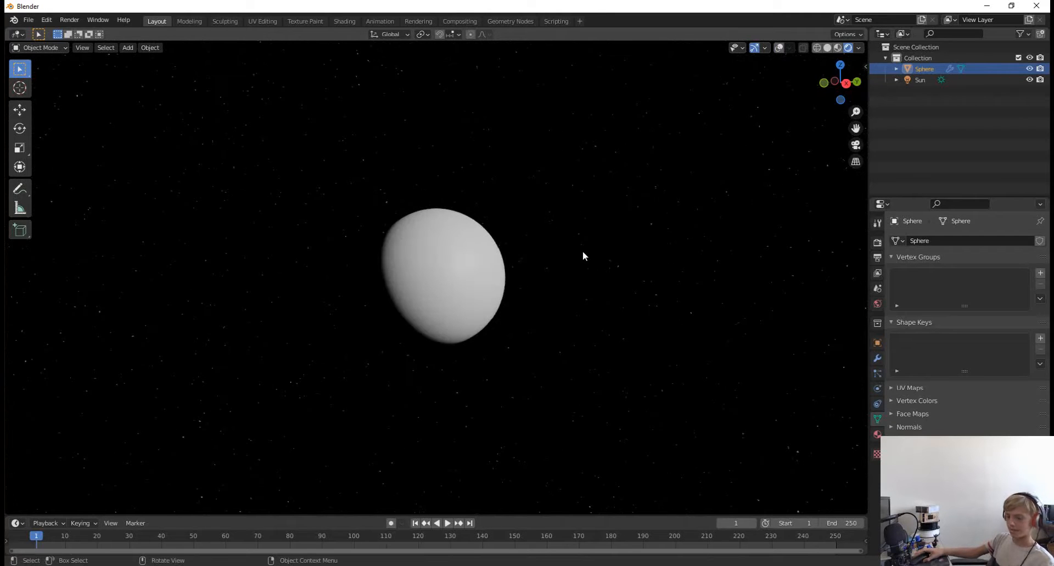
key(shift+alt+z)
- In the Shading workspace, switch the node editor from World to Object and create a new material for the sphere
click(344, 21)
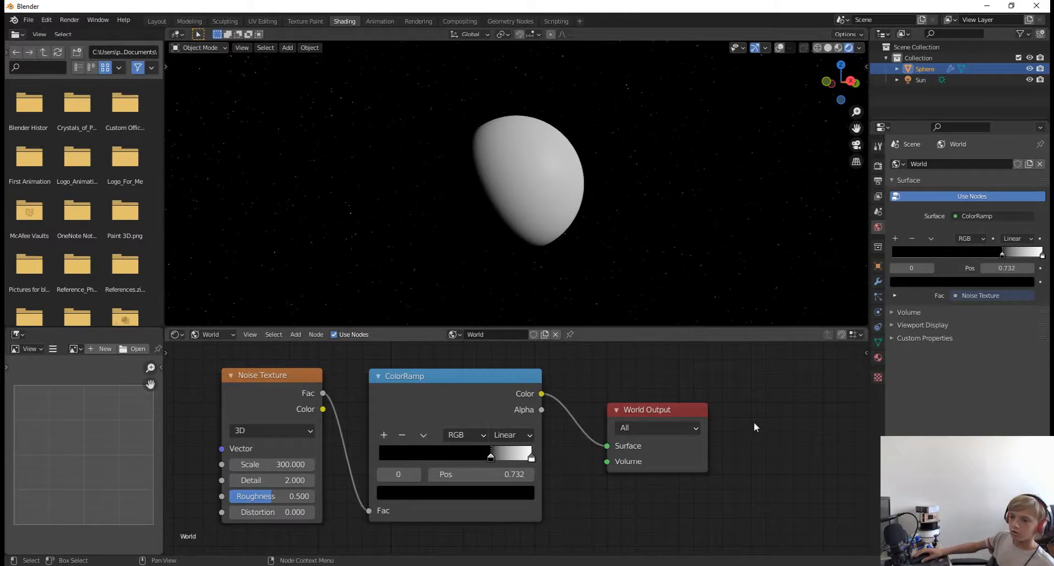
scroll(757, 423, down, 3)
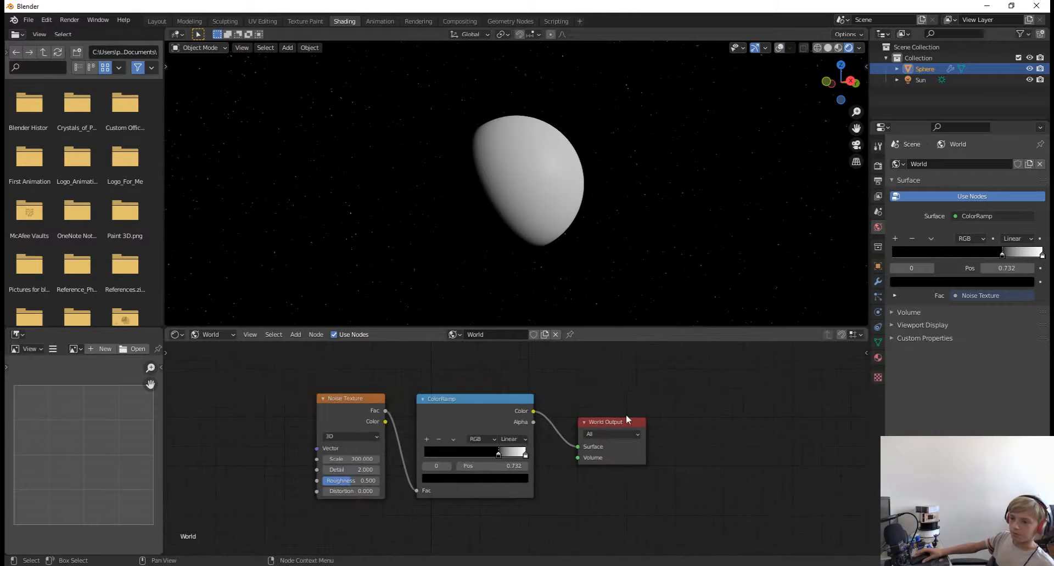
click(221, 334)
click(224, 343)
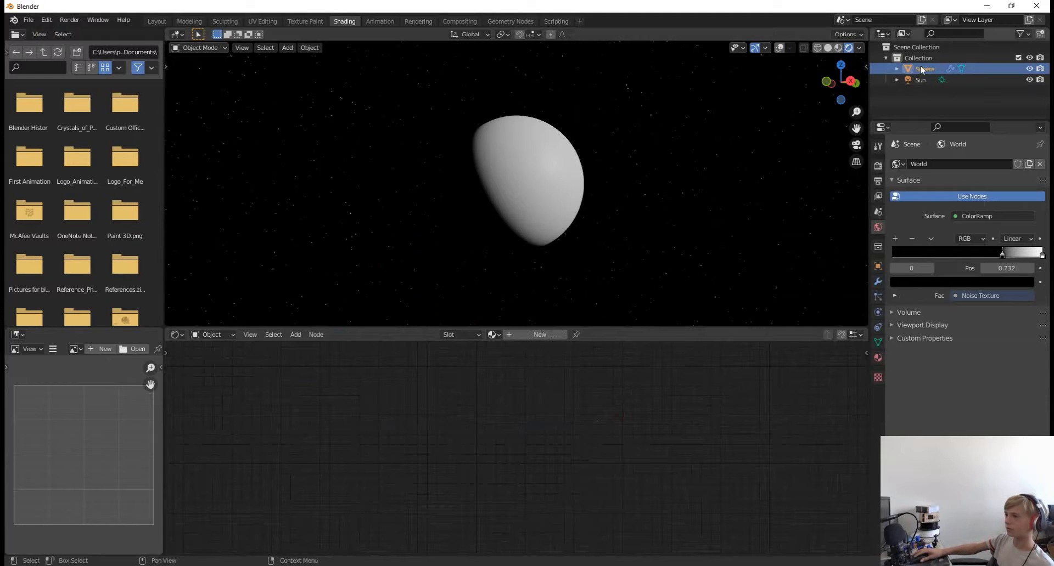
click(532, 335)
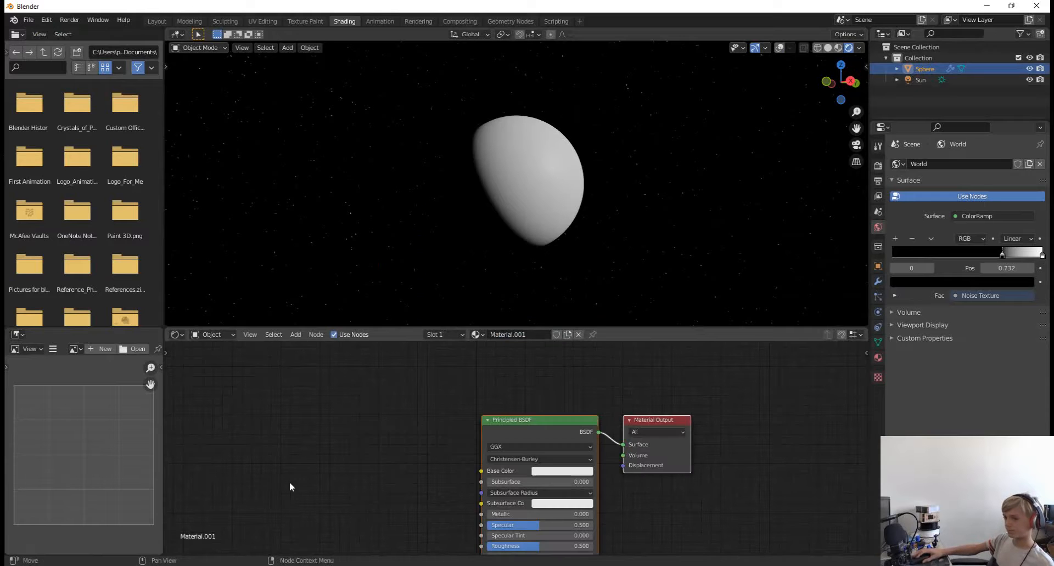
- Rename the sphere's new material to "Planet material"
scroll(310, 474, down, 8)
middle_drag(328, 502, 238, 498)
scroll(426, 458, up, 4)
scroll(354, 481, up, 5)
scroll(353, 481, up, 5)
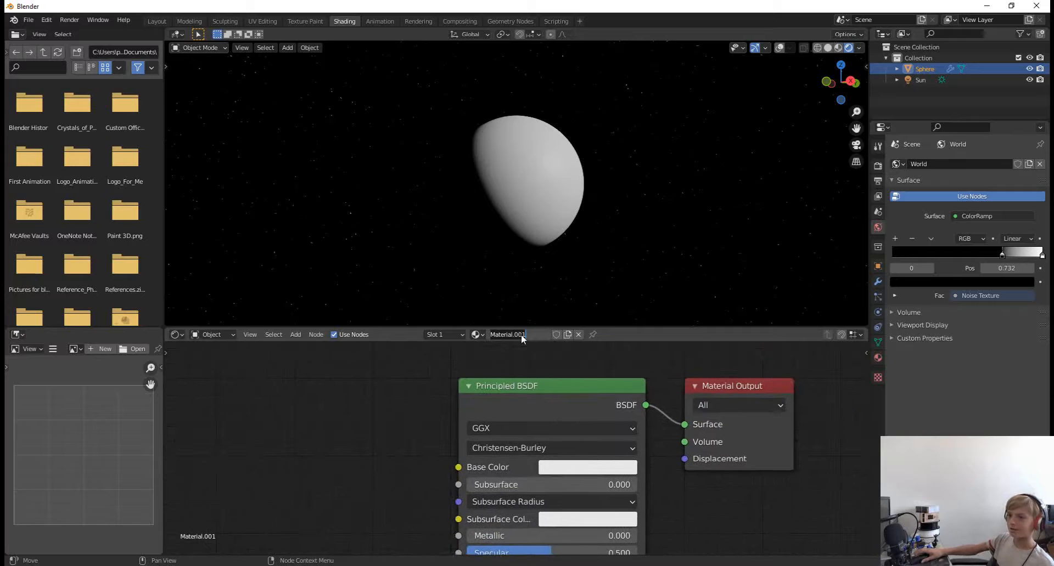
text(Pla)
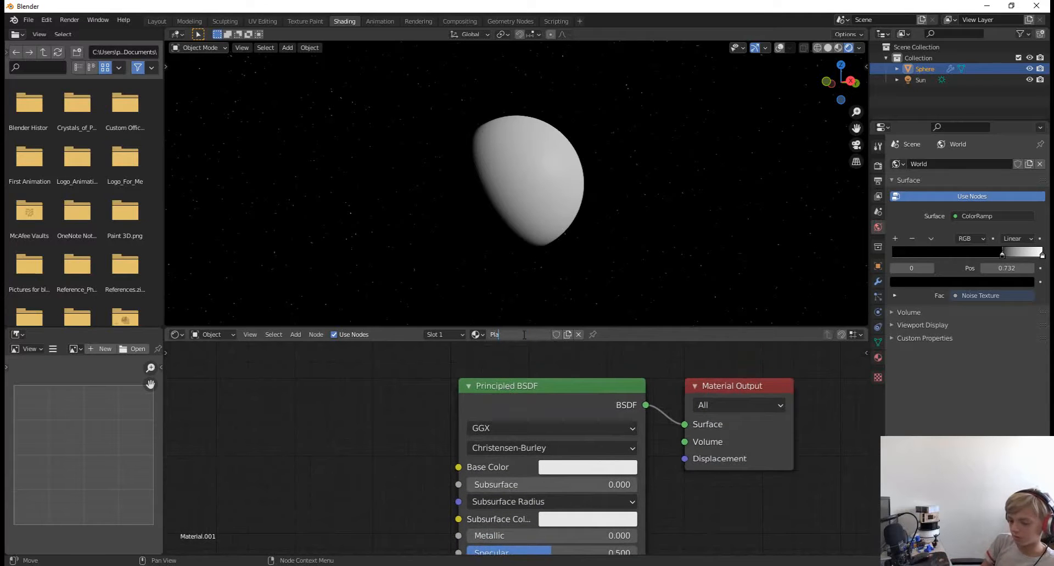
text(net material)
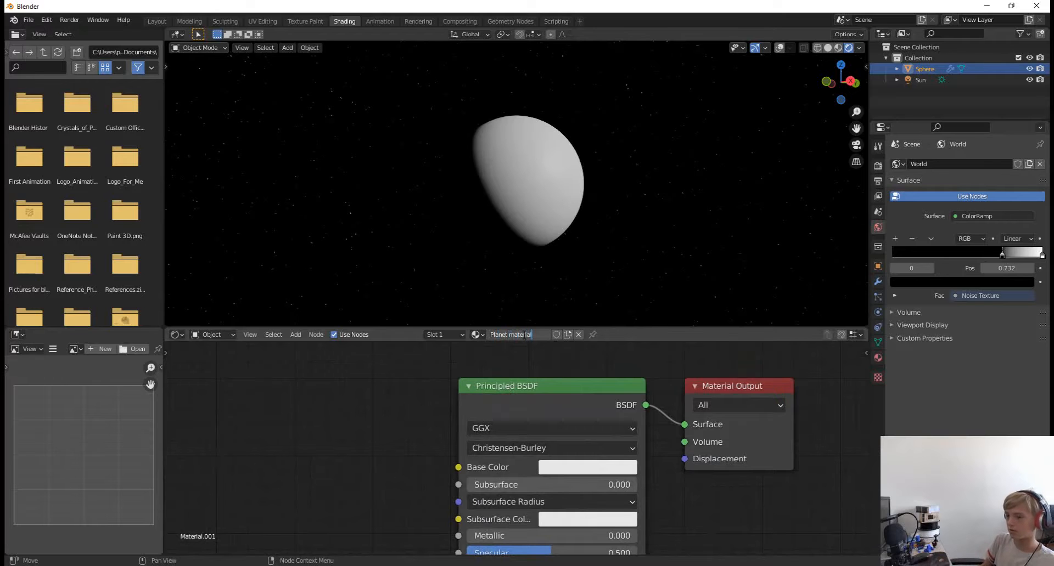
key(Return)
- Replace the Principled BSDF with a Diffuse BSDF node and connect it to the Material Output's Surface
scroll(364, 453, down, 2)
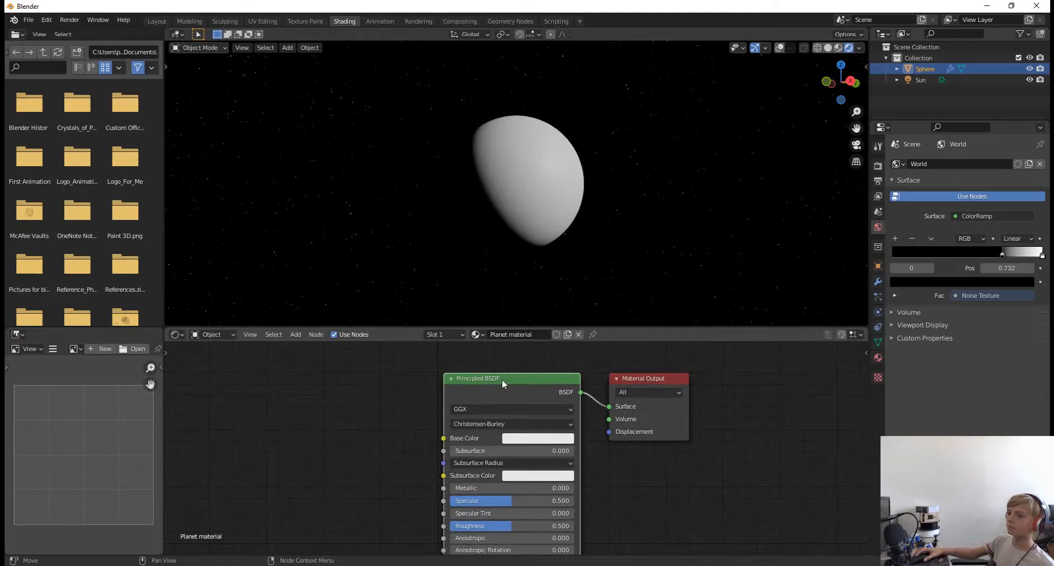
key(x)
key(shift+a)
click(501, 379)
text(dif)
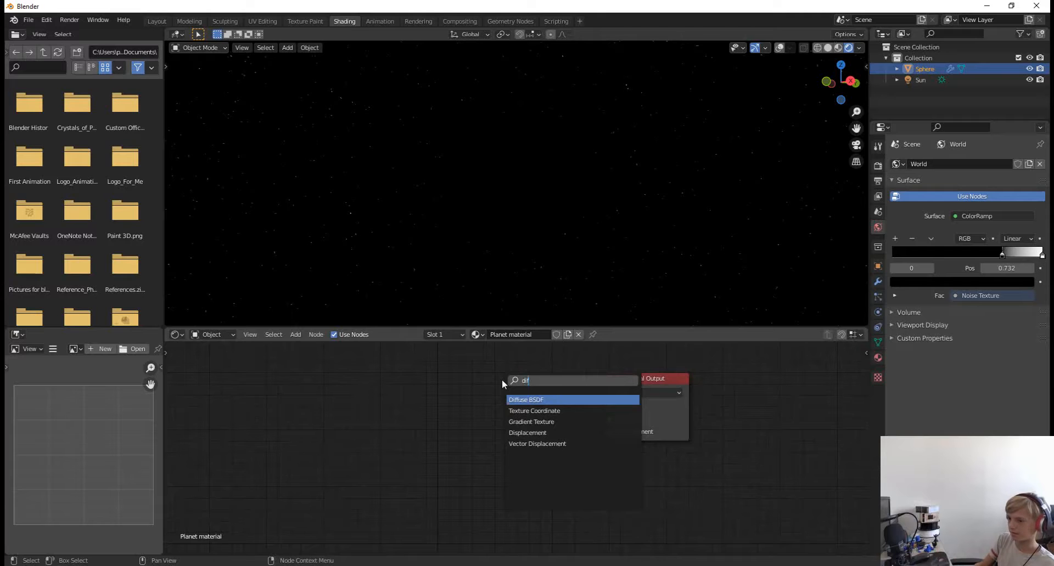
key(Return)
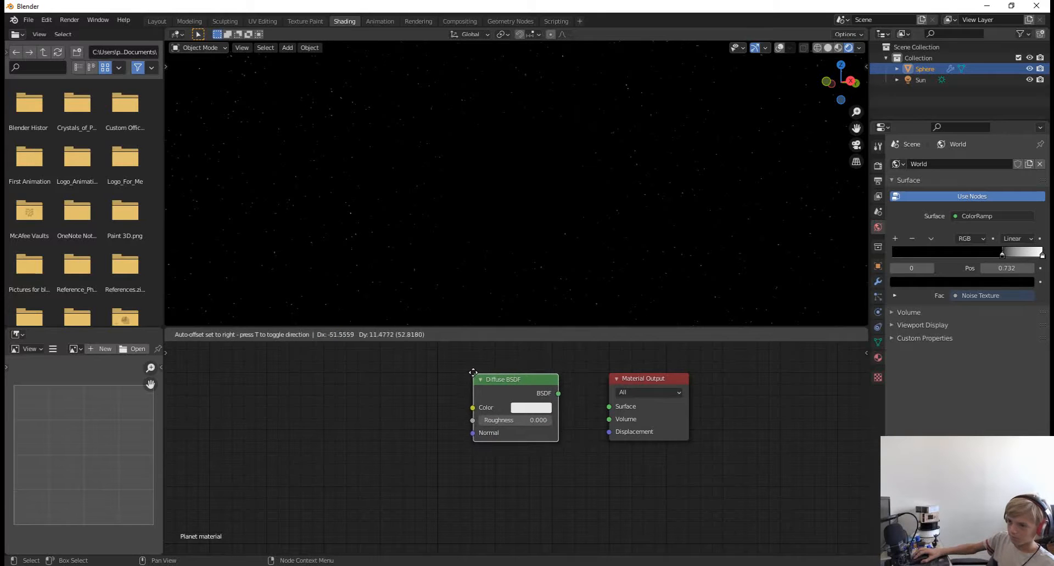
click(475, 371)
drag(560, 393, 611, 409)
click(473, 464)
- Add a ColorRamp node to the planet material, placed before the Diffuse BSDF
middle_drag(428, 450, 592, 481)
middle_drag(624, 177, 597, 190)
scroll(519, 455, down, 3)
middle_drag(520, 458, 562, 476)
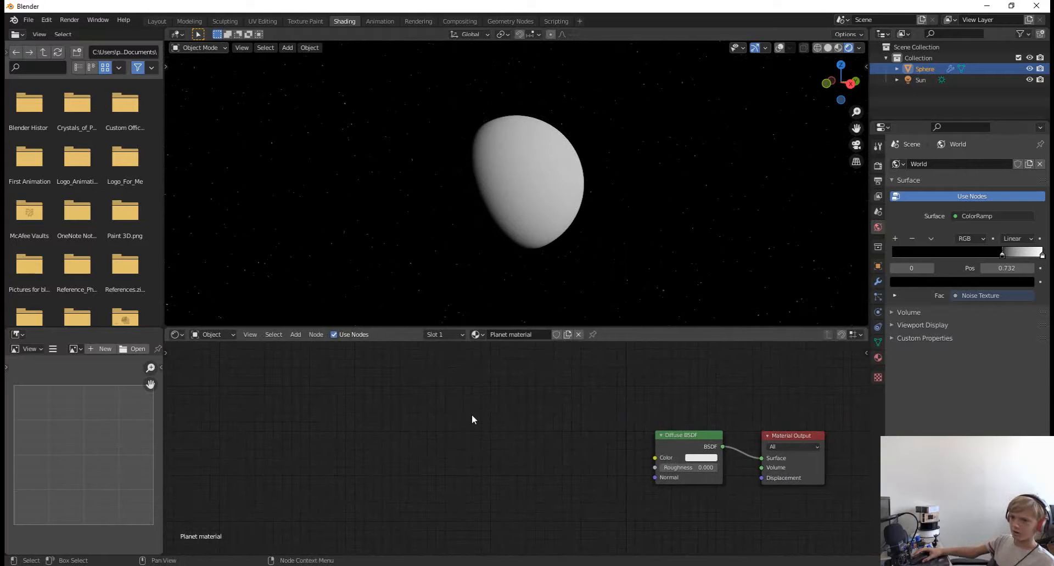
key(shift+a)
mouse_move(481, 409)
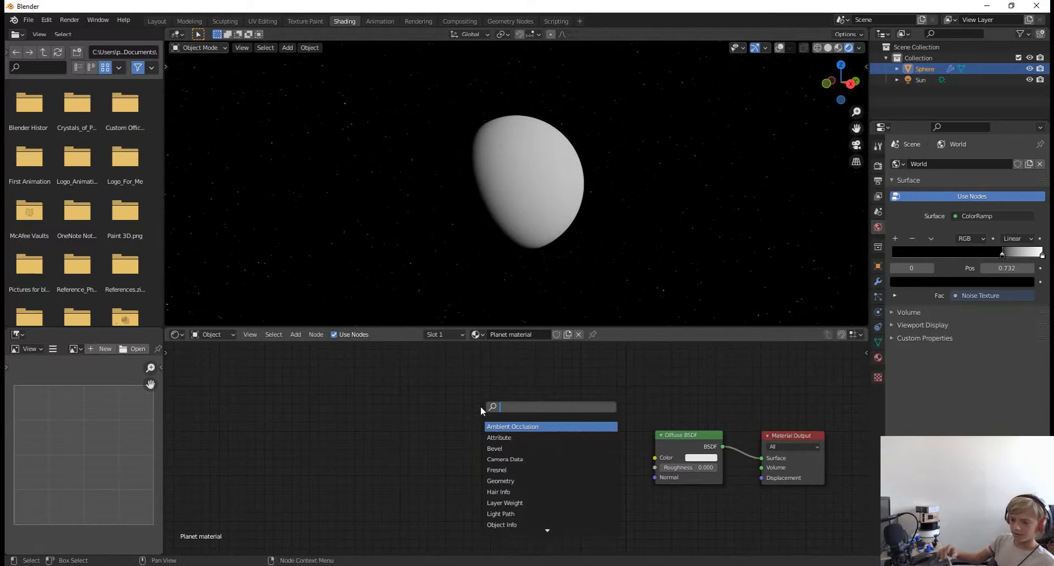
text(colo)
key(Return)
click(480, 401)
click(363, 433)
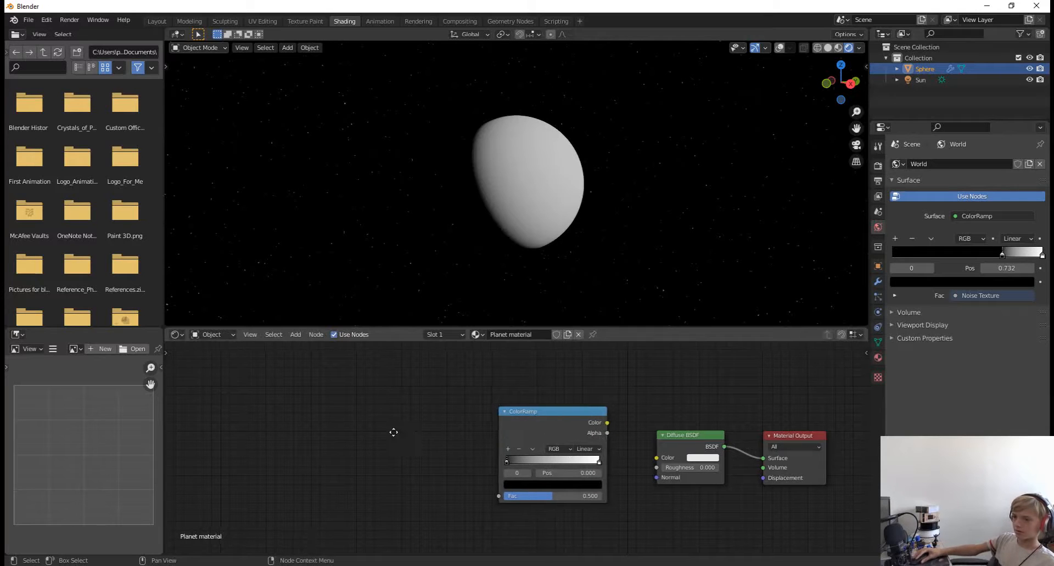
- Add a Noise Texture node in front of the material's ColorRamp
middle_drag(297, 421, 431, 411)
key(shift+a)
click(513, 395)
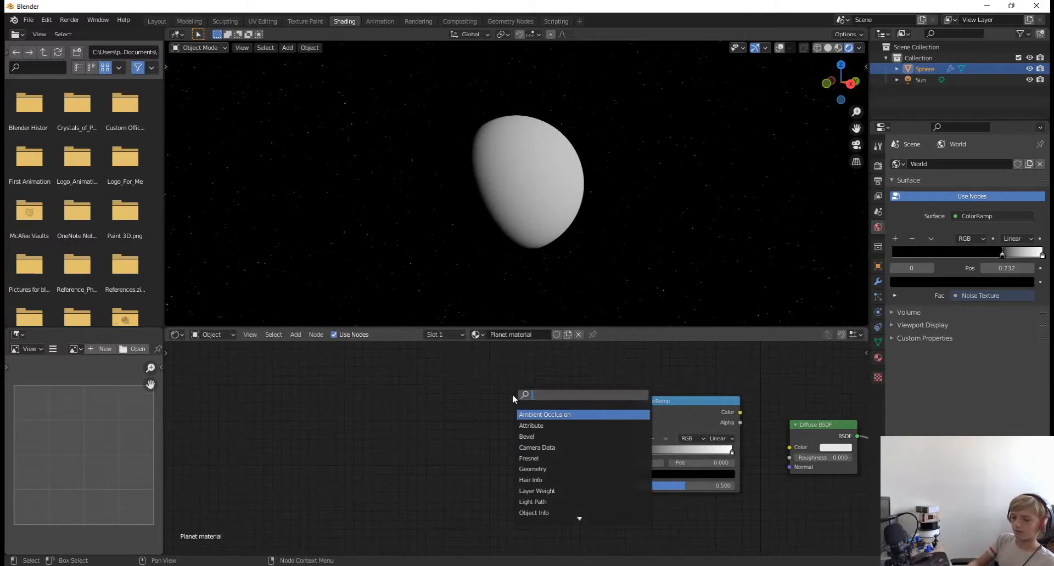
text(texture noise)
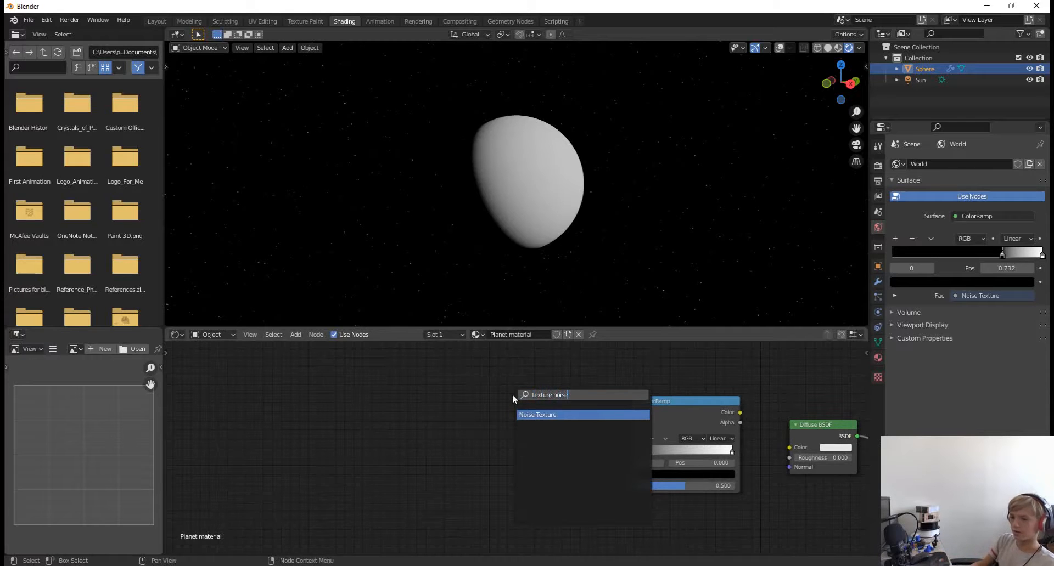
key(Return)
click(537, 396)
click(528, 383)
- Duplicate the Noise Texture node twice, placing the copies in a row to the left of the original
middle_drag(497, 425, 568, 426)
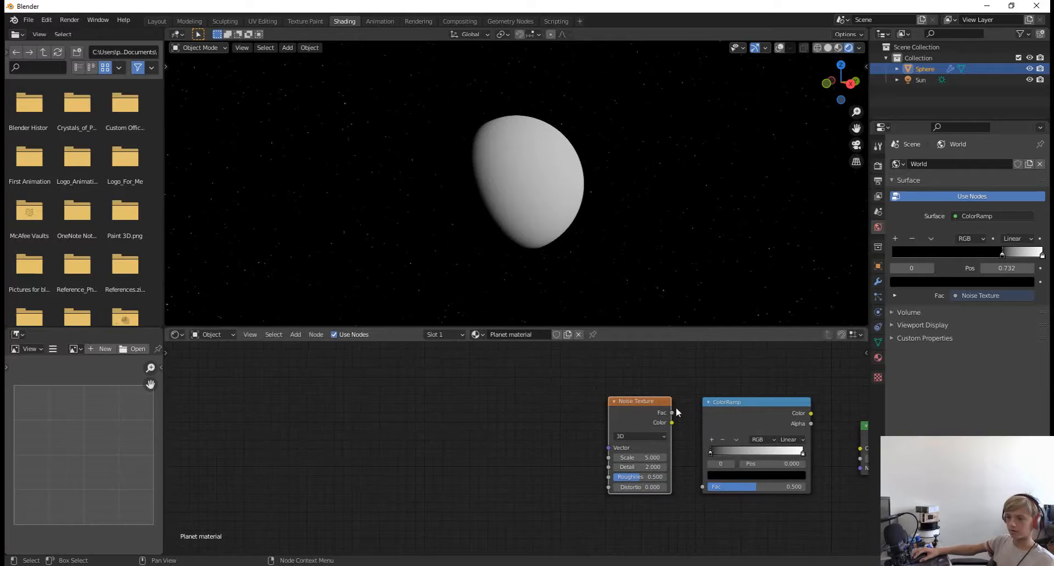
key(shift+d)
click(587, 412)
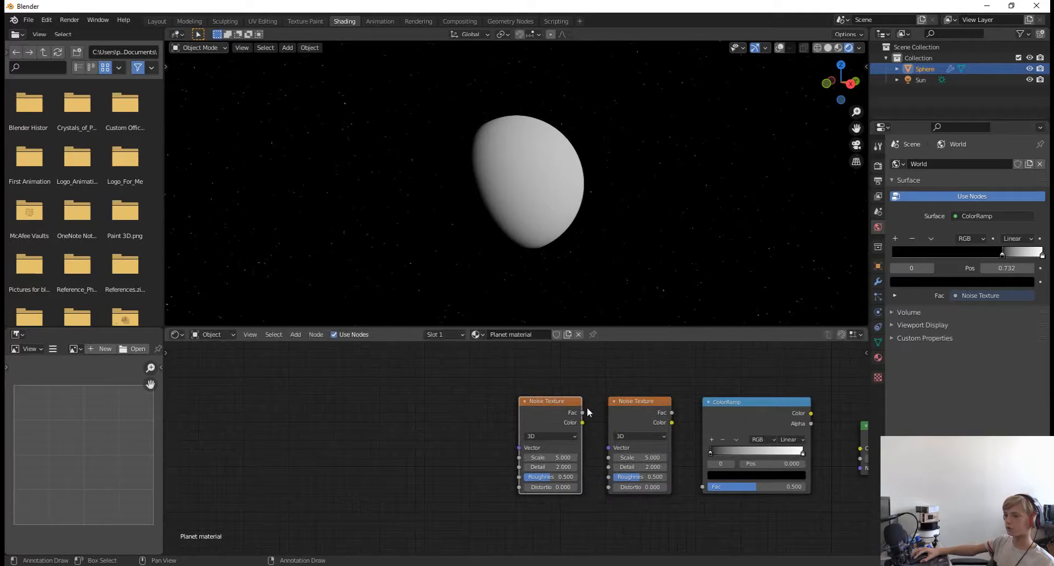
key(shift+d)
click(487, 397)
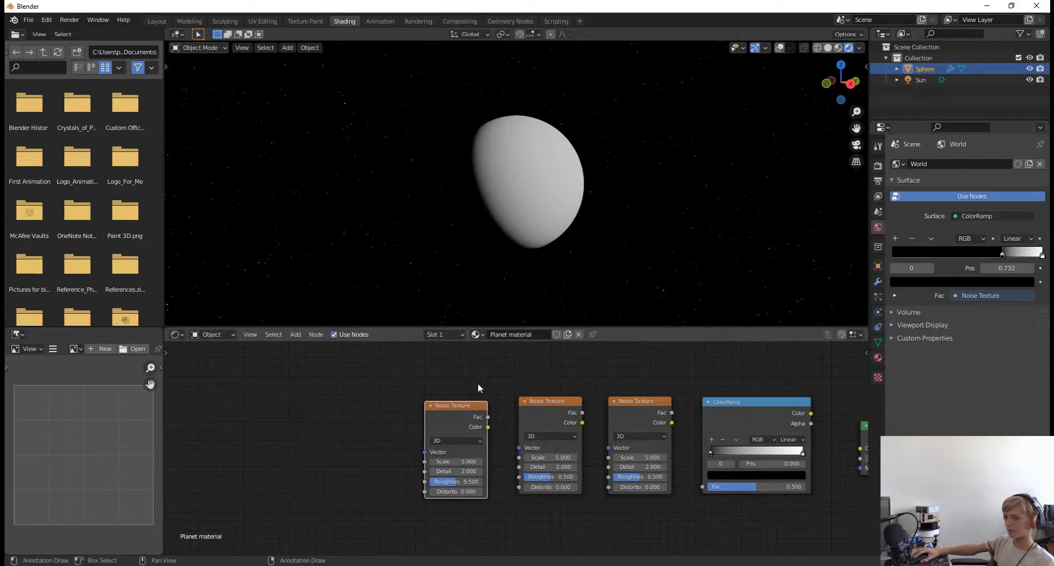
click(547, 368)
- Connect the leftmost Noise Texture's Color to the middle one's Vector and the middle one's Fac to the rightmost one's Vector
middle_drag(510, 391, 191, 394)
scroll(538, 463, up, 4)
middle_drag(546, 470, 815, 445)
middle_drag(424, 526, 539, 537)
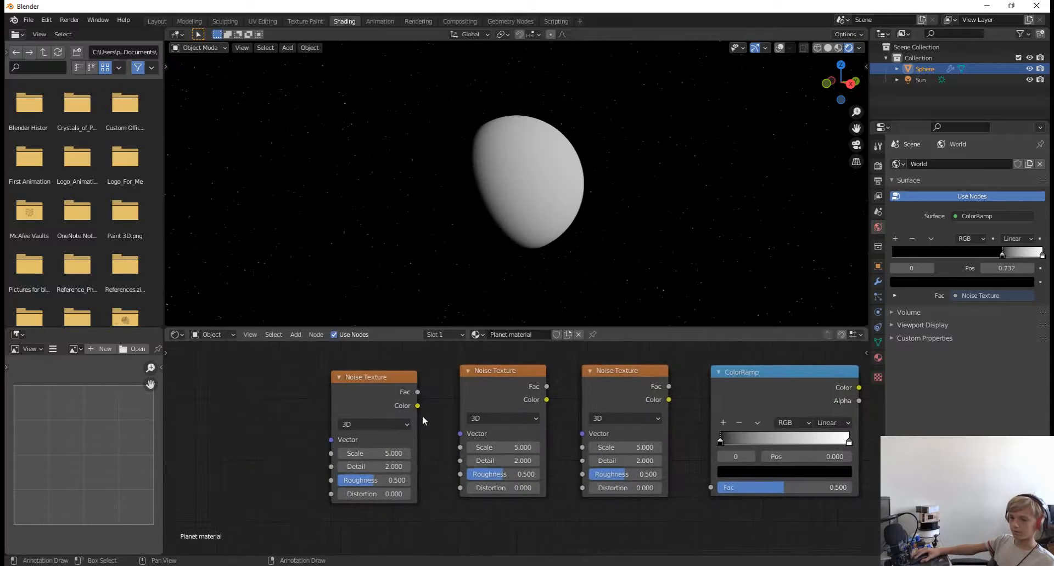
drag(417, 407, 458, 433)
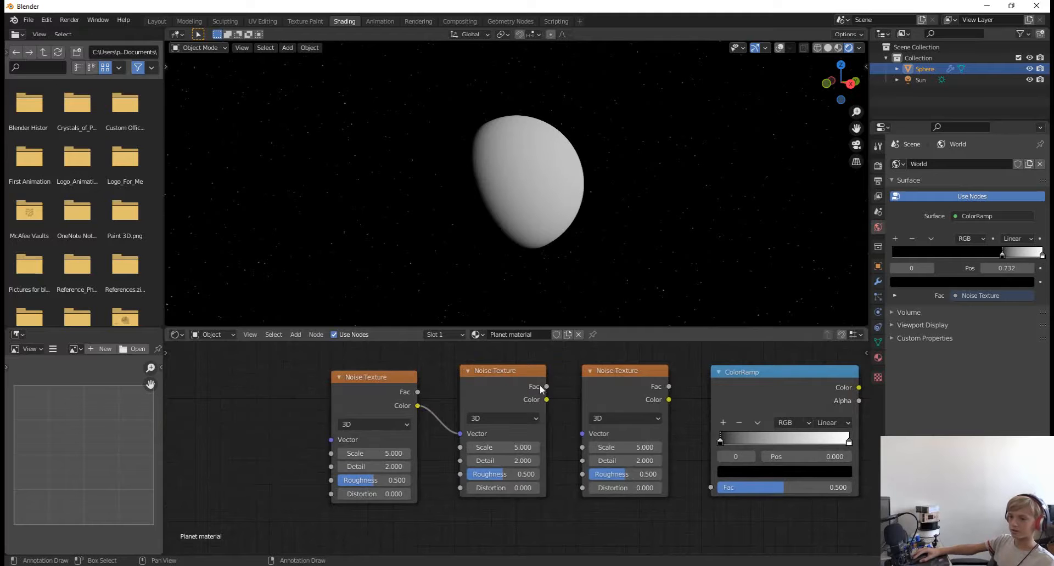
drag(547, 387, 581, 434)
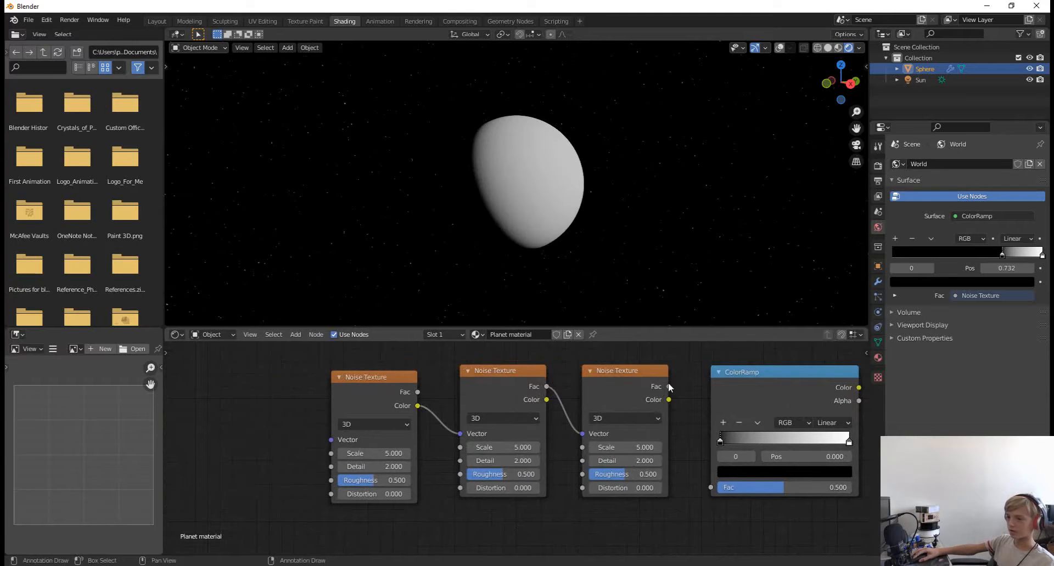
- Connect the rightmost Noise Texture's Fac to the ColorRamp's Fac and the ColorRamp's Color to the Diffuse BSDF's Color
drag(669, 388, 710, 487)
middle_drag(785, 523, 438, 512)
drag(517, 378, 584, 426)
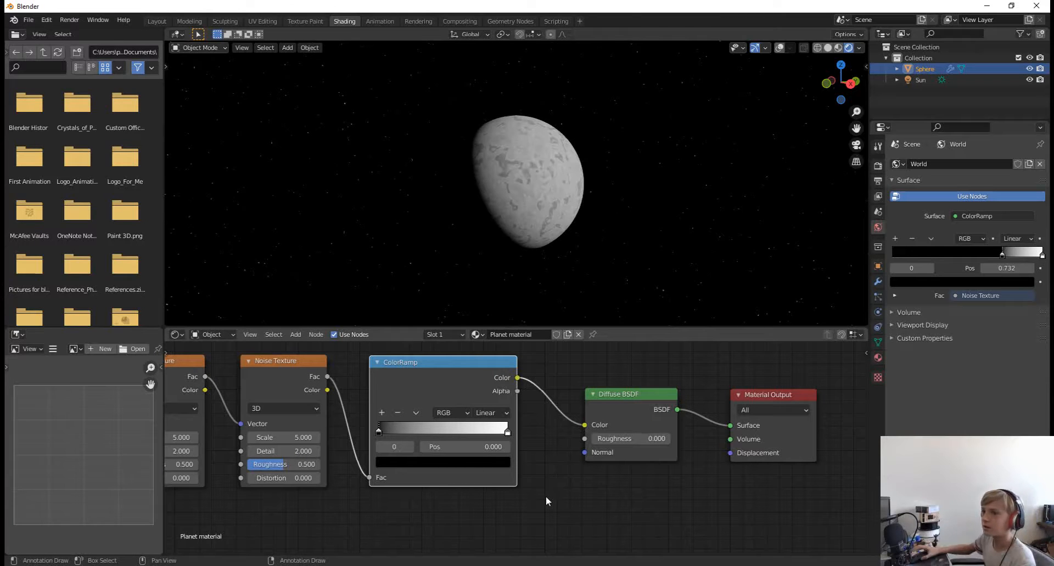
- Examine the noise pattern on the planet from several sides, both close up and from a distance
scroll(699, 174, up, 6)
mouse_move(699, 174)
middle_down()
mouse_move(588, 176)
mouse_move(696, 183)
mouse_move(637, 182)
middle_up()
scroll(588, 176, down, 6)
scroll(667, 176, up, 5)
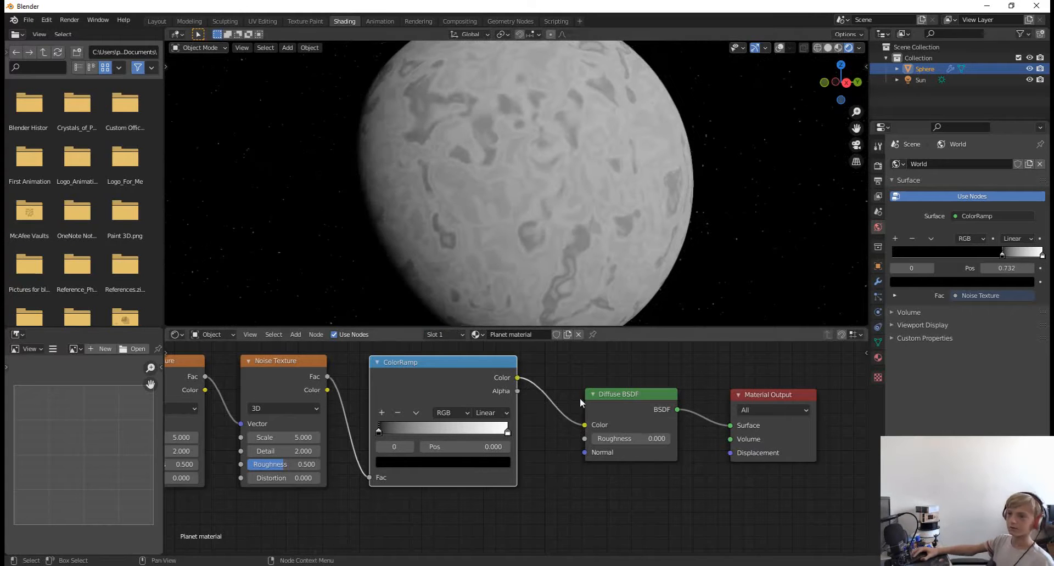
scroll(519, 521, down, 2)
middle_drag(519, 521, 615, 493)
middle_drag(549, 247, 407, 200)
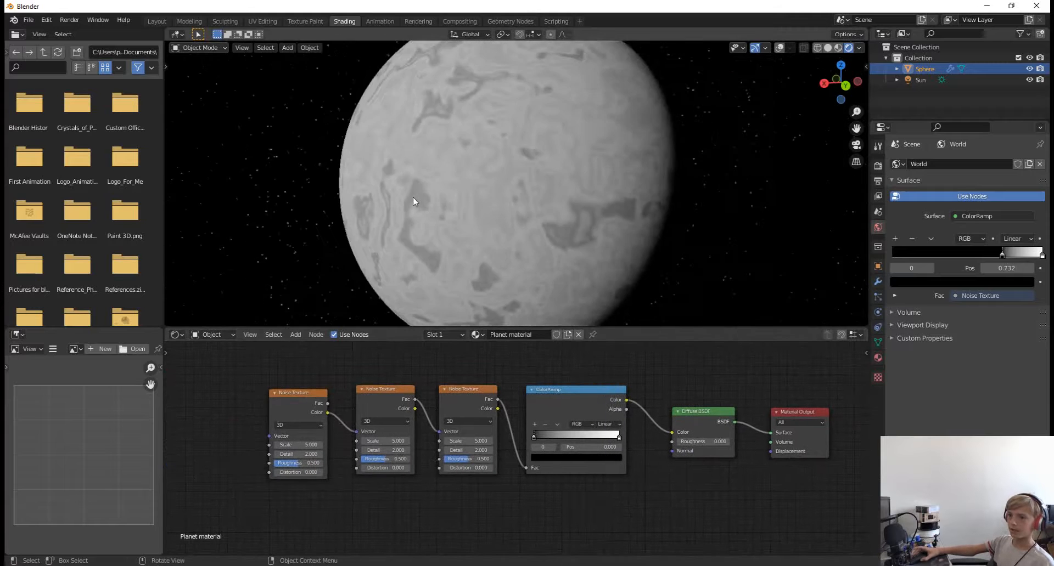
scroll(412, 196, down, 5)
mouse_move(469, 177)
middle_down()
mouse_move(561, 142)
mouse_move(667, 124)
mouse_move(677, 233)
mouse_move(537, 221)
mouse_move(666, 214)
middle_up()
scroll(667, 124, up, 5)
scroll(667, 126, up, 2)
scroll(677, 232, down, 5)
scroll(653, 215, up, 3)
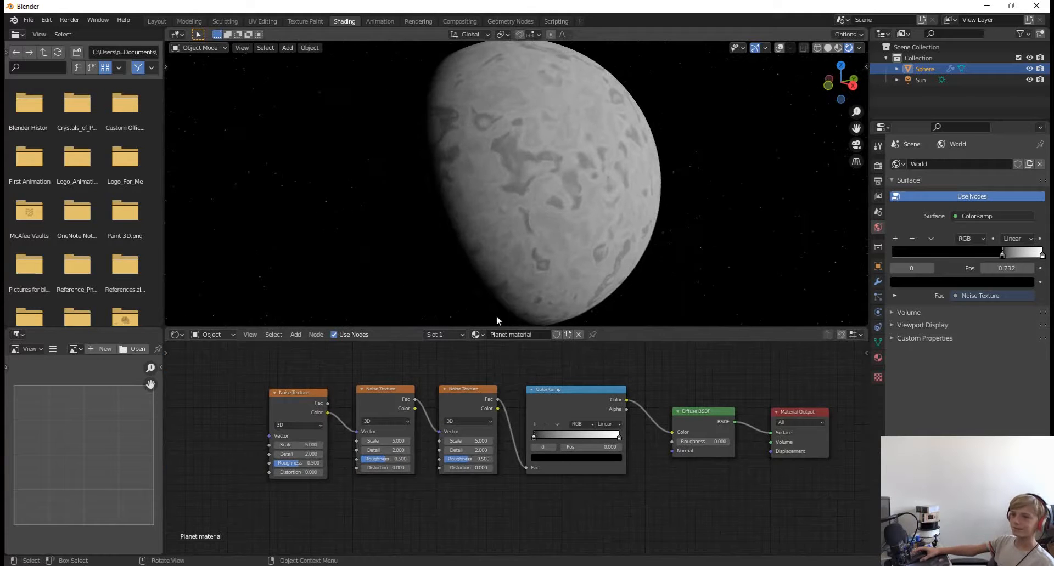
- Move the leftmost Noise Texture node slightly up so that it lines up with the other two
middle_drag(428, 502, 568, 486)
drag(425, 386, 424, 383)
click(505, 493)
- Try scales of -6.6 and 1 on the leftmost Noise Texture and set it back to 5
scroll(562, 481, up, 6)
middle_drag(563, 480, 632, 532)
scroll(700, 498, up, 6)
scroll(609, 417, down, 6)
middle_drag(605, 410, 585, 459)
scroll(591, 476, down, 1)
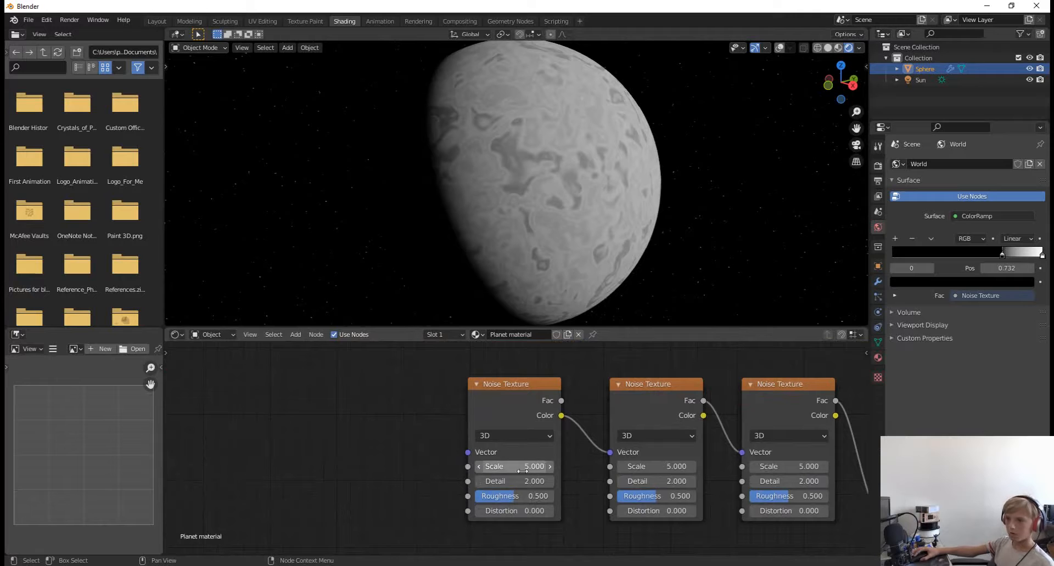
mouse_move(522, 471)
mouse_down()
mouse_move(602, 460)
mouse_move(411, 480)
mouse_move(511, 469)
mouse_up()
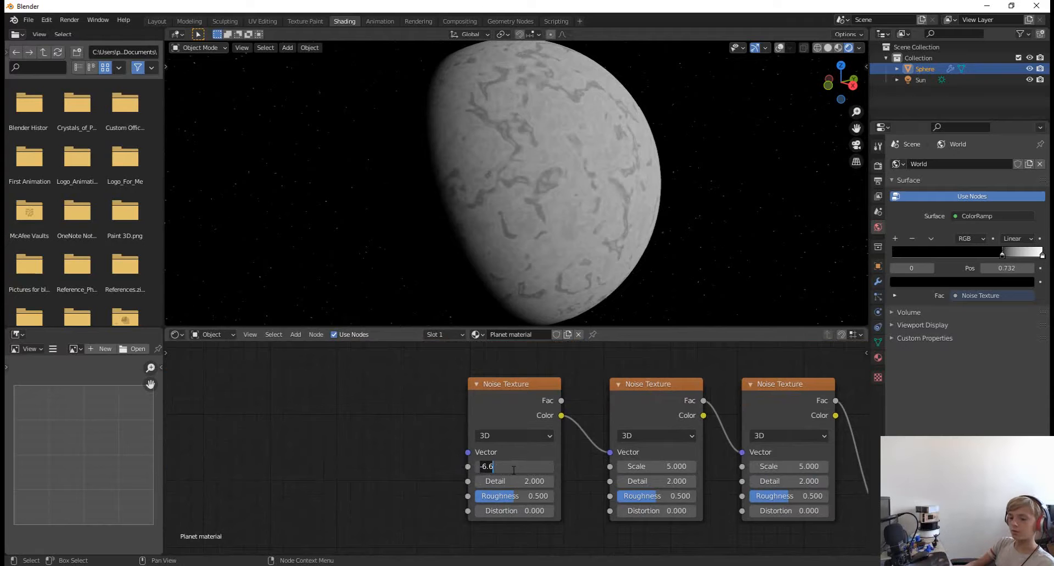
text(1)
key(Return)
click(513, 470)
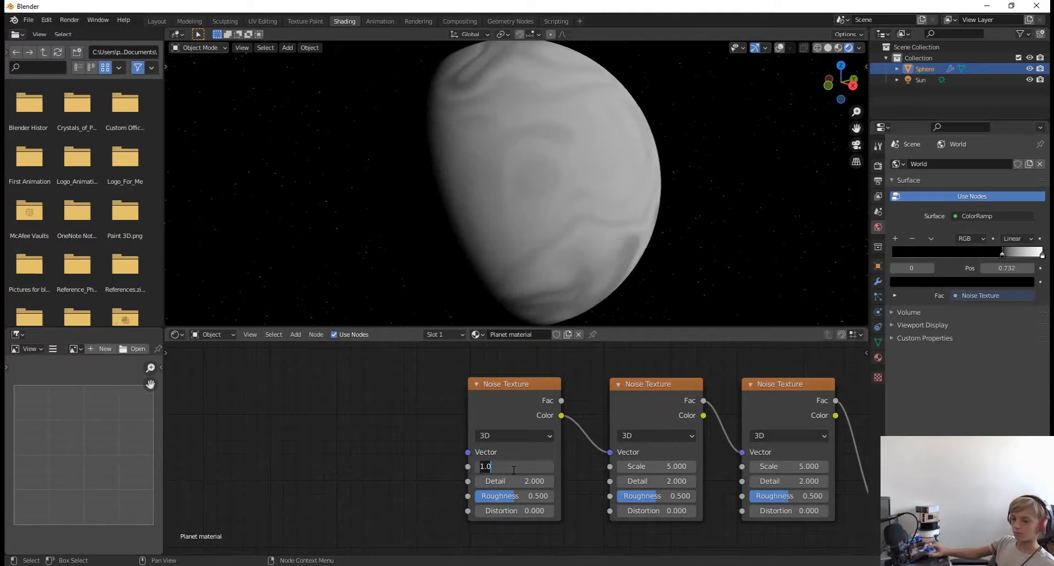
text(5)
key(Return)
- Try duplicating the Noise Texture nodes twice to the left of the chain, and delete the copies
middle_drag(324, 486, 213, 484)
scroll(268, 489, down, 4)
middle_drag(626, 526, 554, 525)
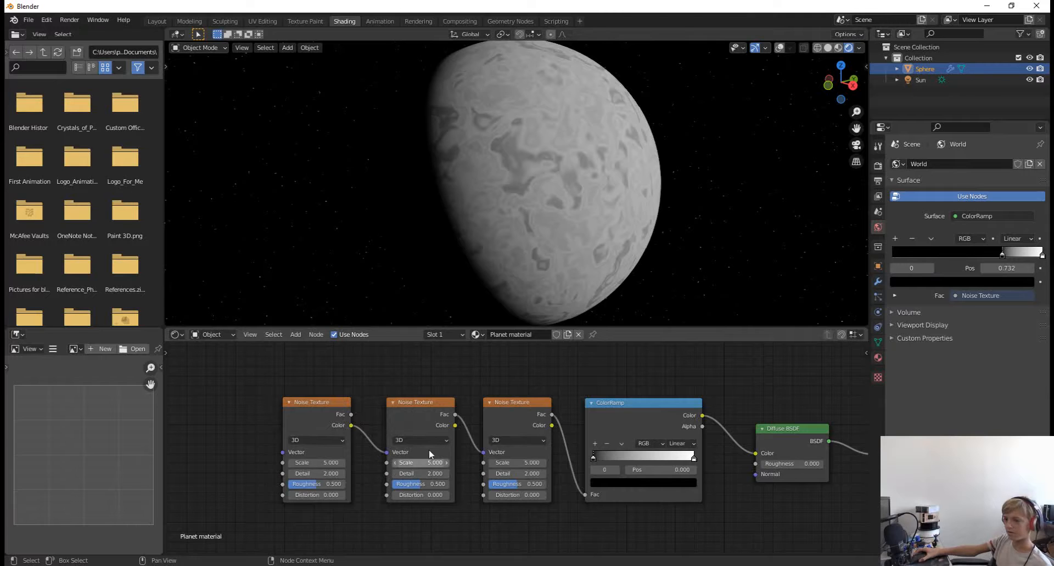
scroll(395, 508, down, 3)
middle_drag(412, 506, 602, 498)
drag(539, 408, 719, 509)
key(shift+d)
click(538, 511)
key(shift+d)
click(355, 510)
drag(214, 393, 548, 526)
key(x)
- Set the leftmost Noise Texture's scale to -0.4
scroll(549, 526, up, 5)
middle_drag(527, 499, 283, 479)
scroll(289, 482, up, 2)
scroll(308, 482, down, 3)
middle_drag(390, 481, 476, 488)
scroll(348, 515, up, 2)
scroll(375, 464, up, 5)
middle_drag(412, 433, 486, 471)
middle_drag(515, 511, 523, 516)
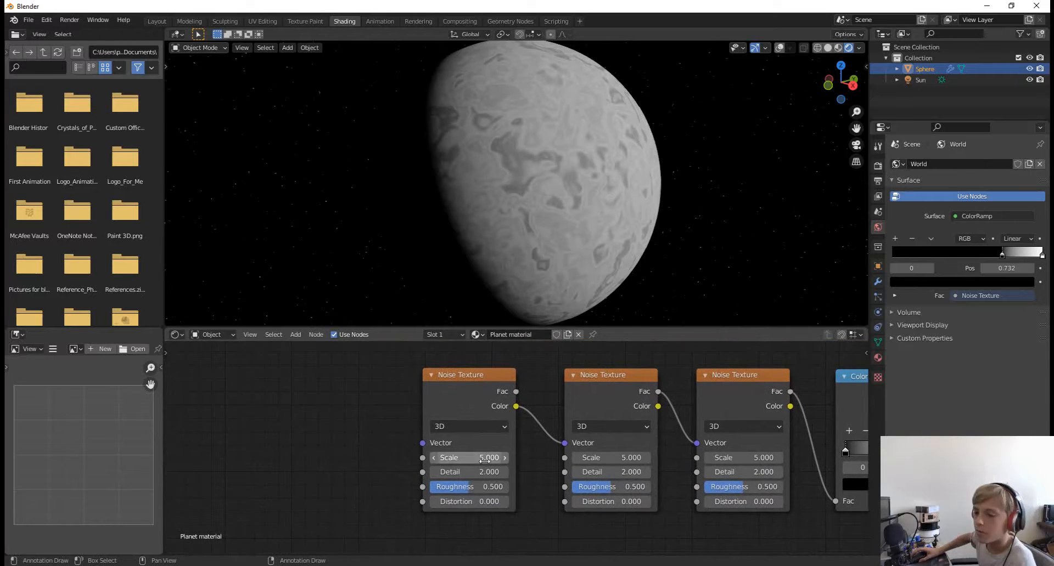
mouse_move(458, 460)
mouse_down()
mouse_move(431, 457)
mouse_move(442, 464)
mouse_up()
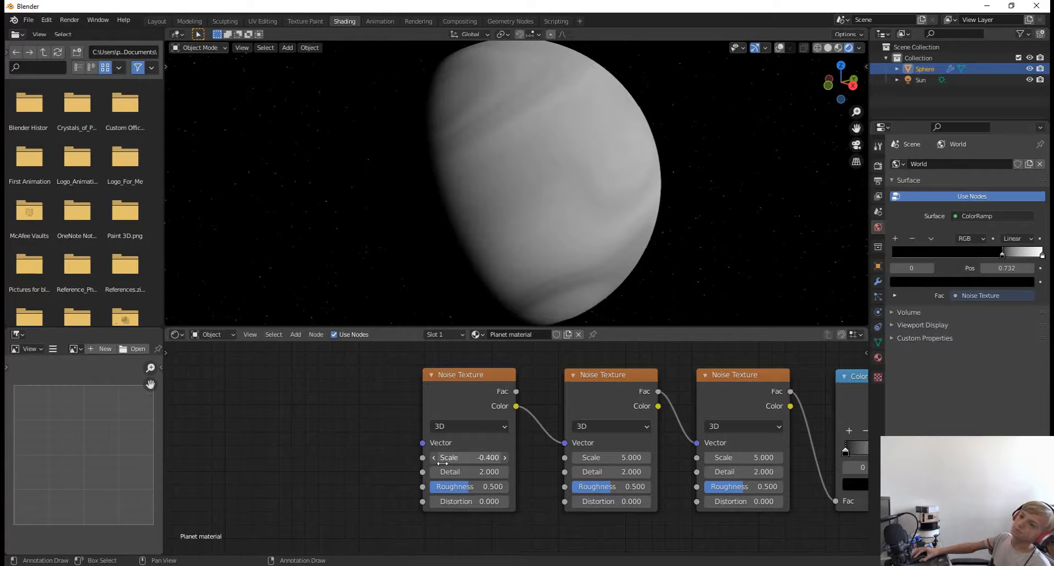
- Inspect how the changed noise scale looks on the planet's lit and dark sides
middle_drag(666, 132, 535, 129)
scroll(536, 130, down, 3)
middle_drag(639, 119, 626, 176)
scroll(627, 177, up, 5)
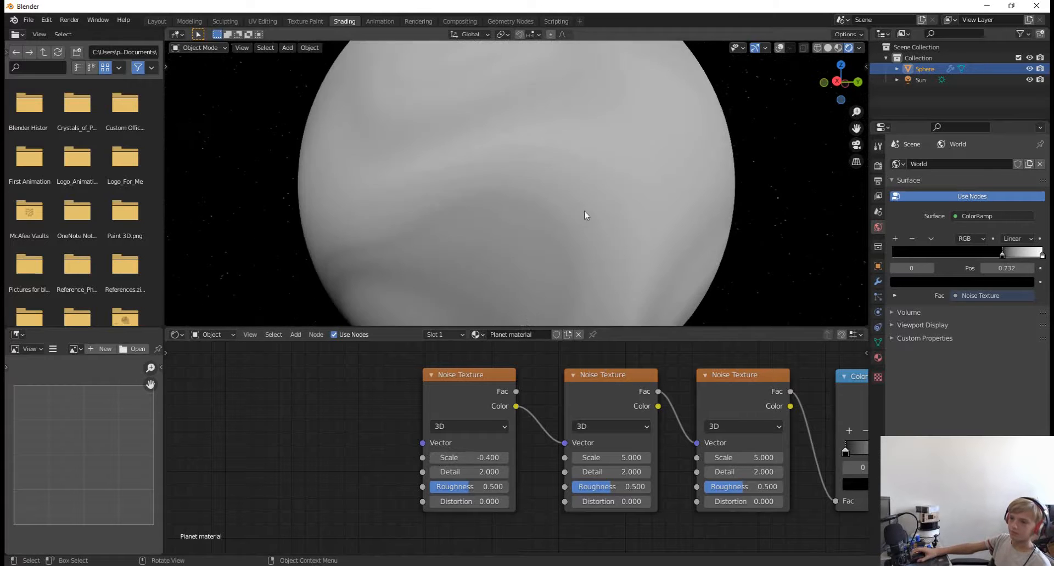
scroll(580, 220, down, 3)
middle_drag(623, 211, 646, 235)
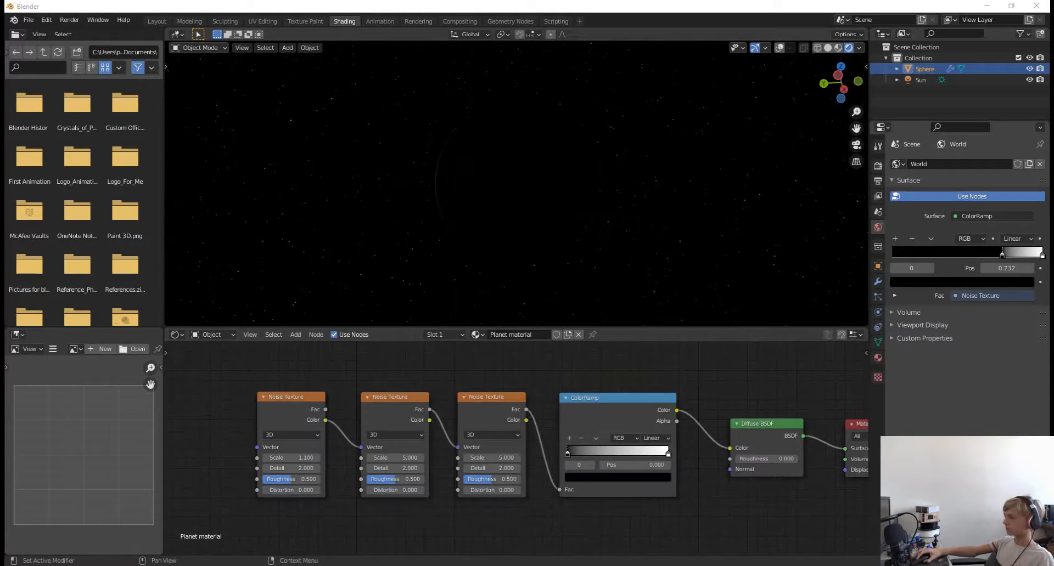
middle_drag(368, 215, 713, 255)
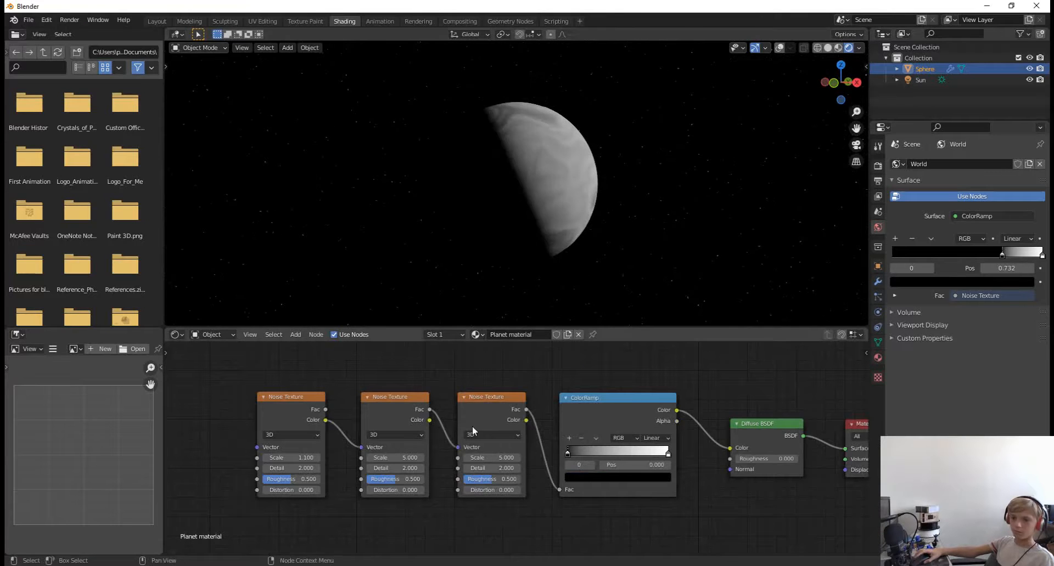
- Set the leftmost Noise Texture's detail to 16 and check the pattern on the planet
middle_drag(618, 169, 620, 224)
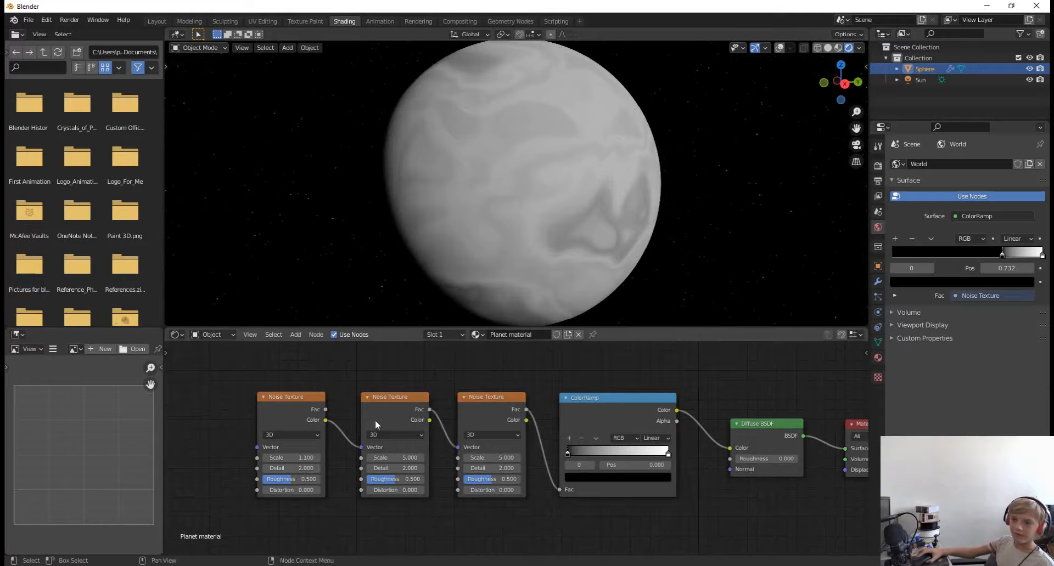
drag(291, 468, 357, 477)
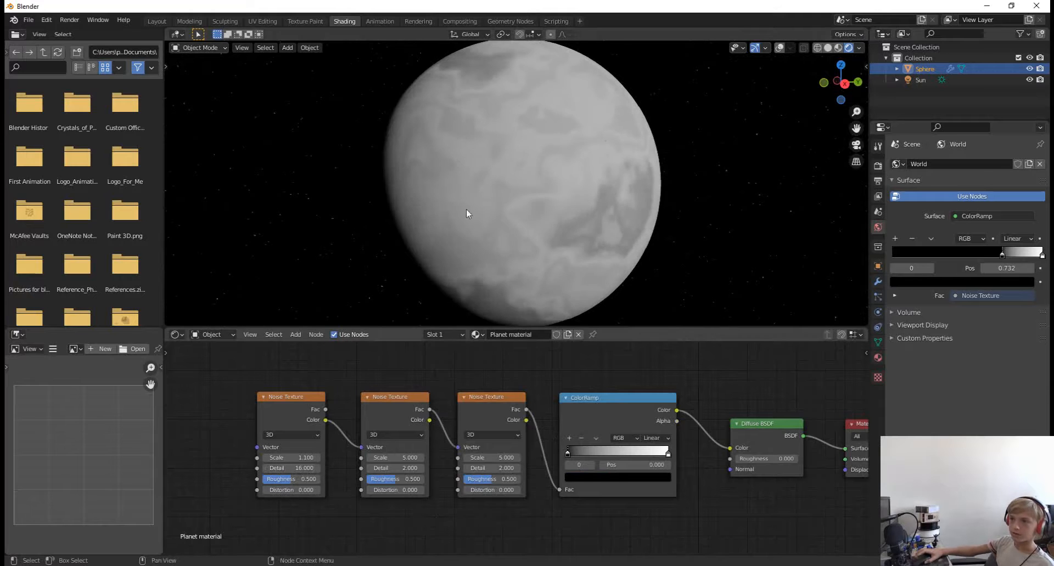
scroll(600, 130, up, 5)
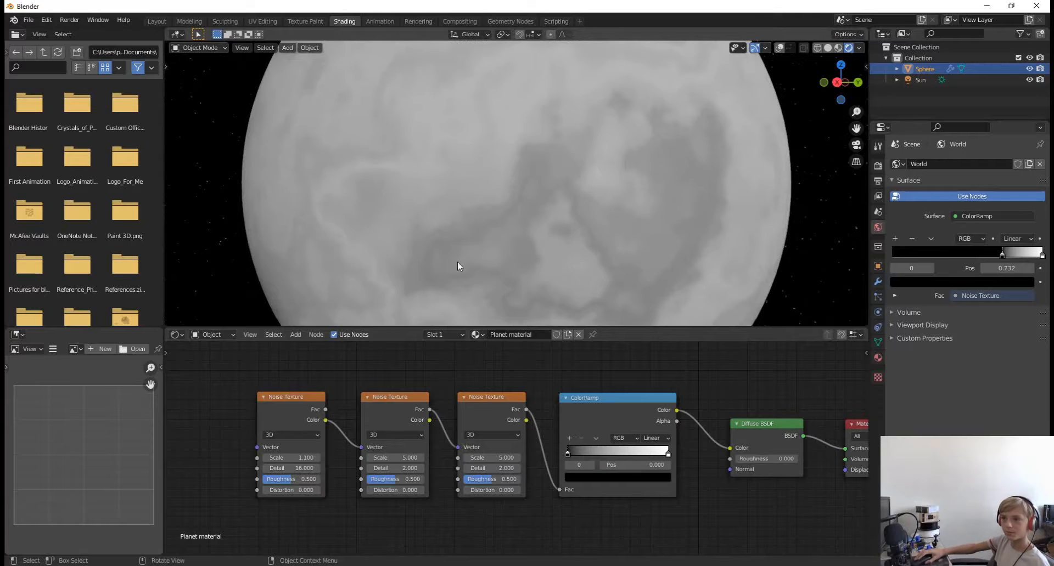
middle_drag(424, 254, 501, 267)
scroll(500, 268, down, 3)
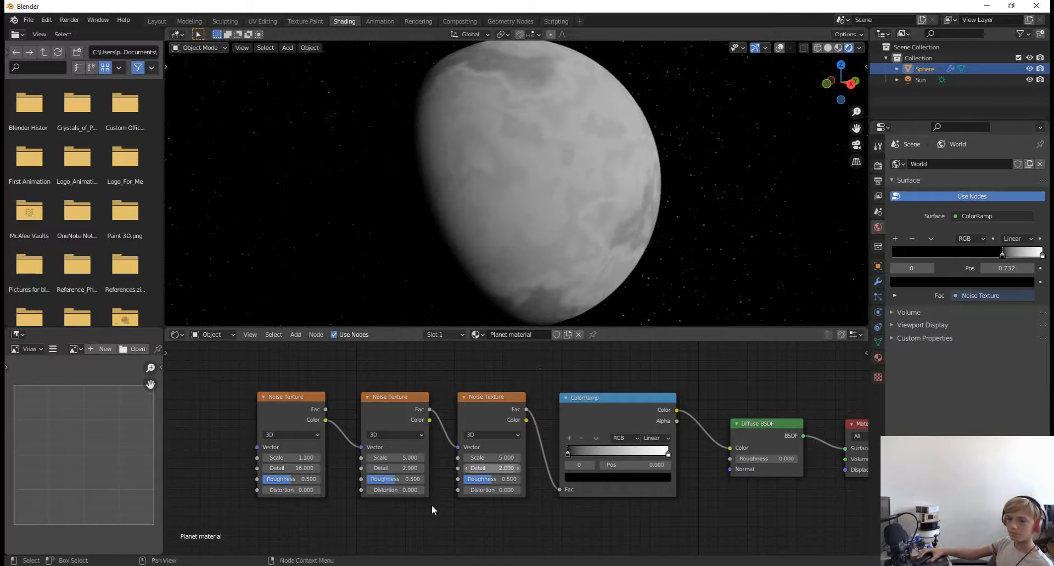
- Try distortion values of 2, 0, 0.1 and 0.5 on the leftmost Noise Texture
drag(297, 490, 300, 490)
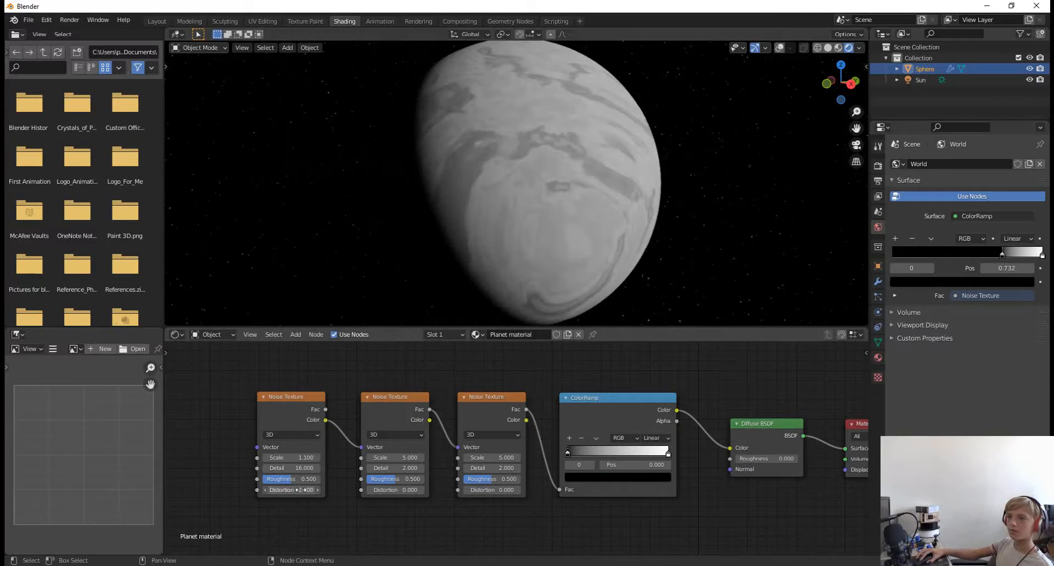
middle_drag(640, 81, 595, 117)
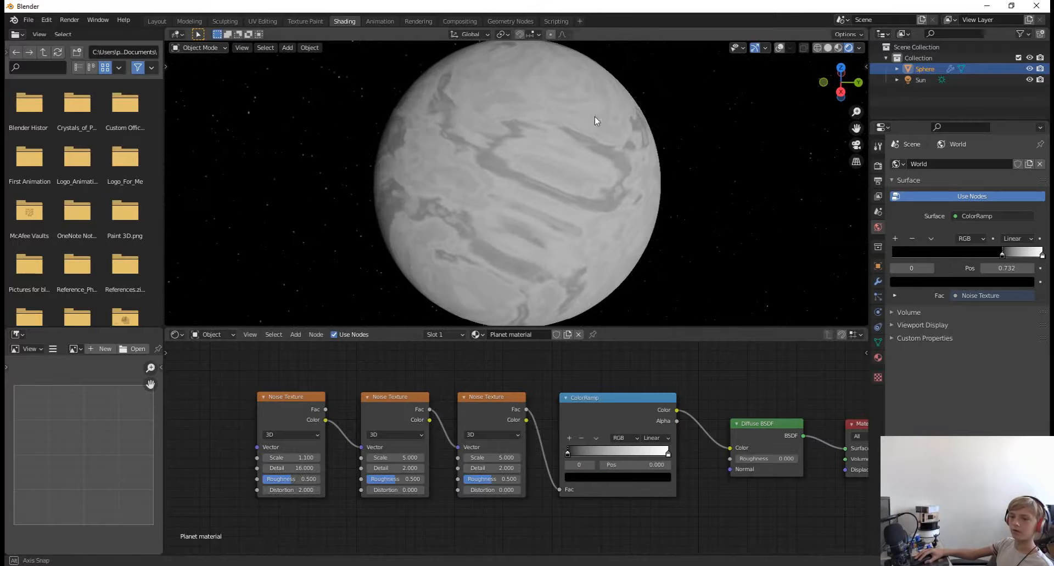
click(298, 490)
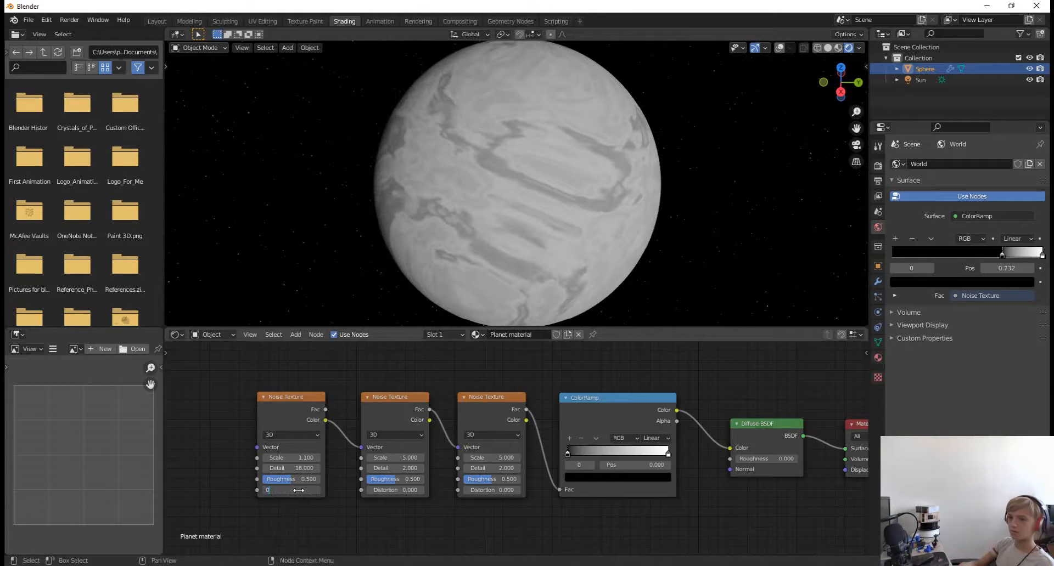
text(0)
key(Return)
click(284, 490)
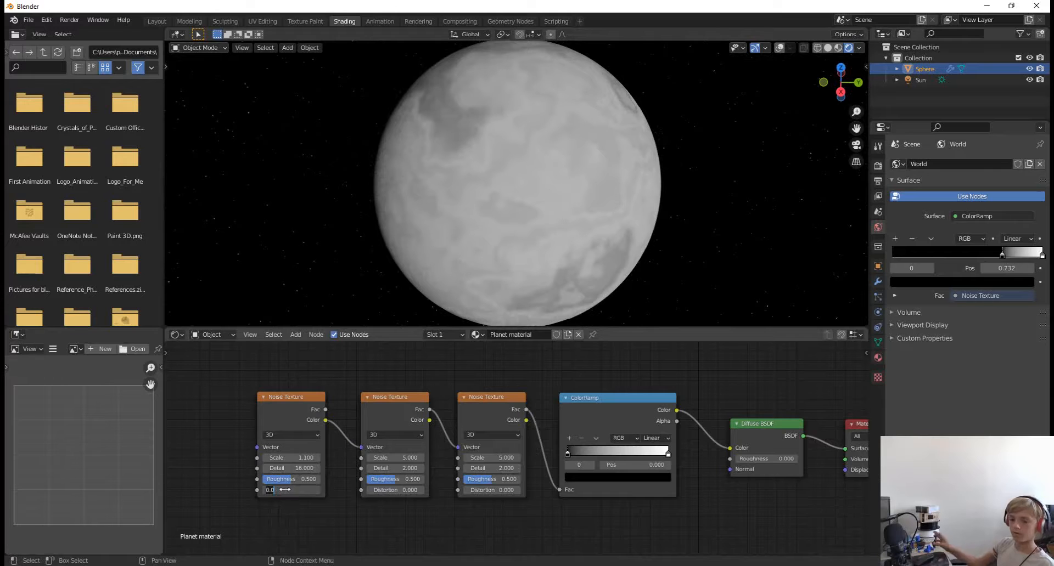
key(Return)
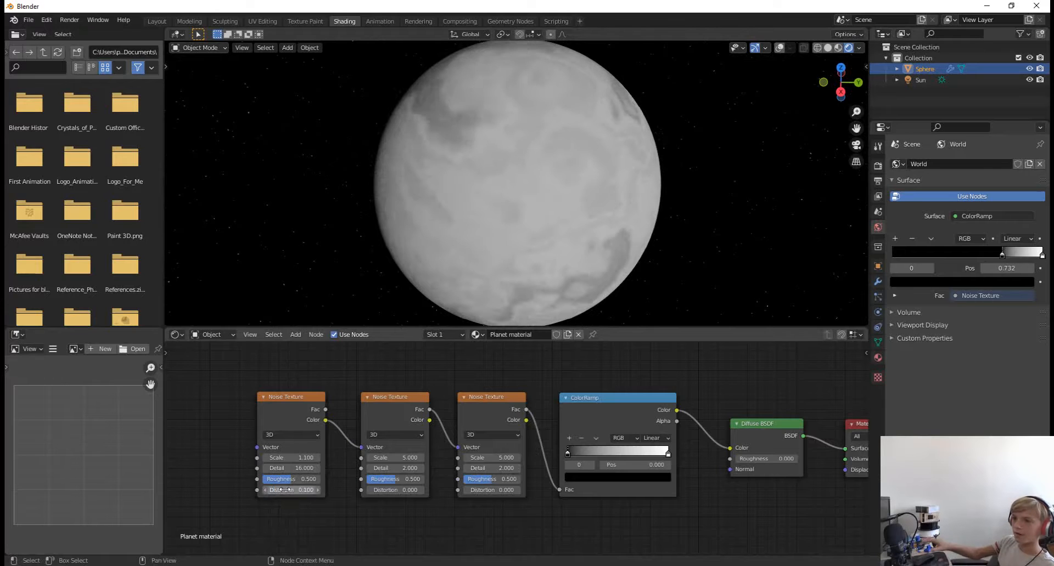
click(287, 490)
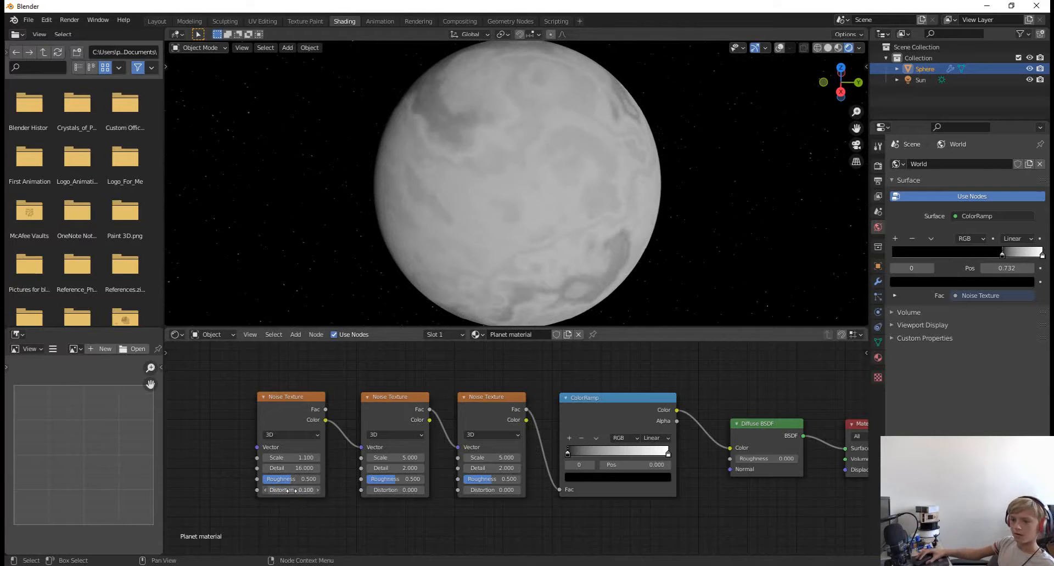
text(0.5)
key(Return)
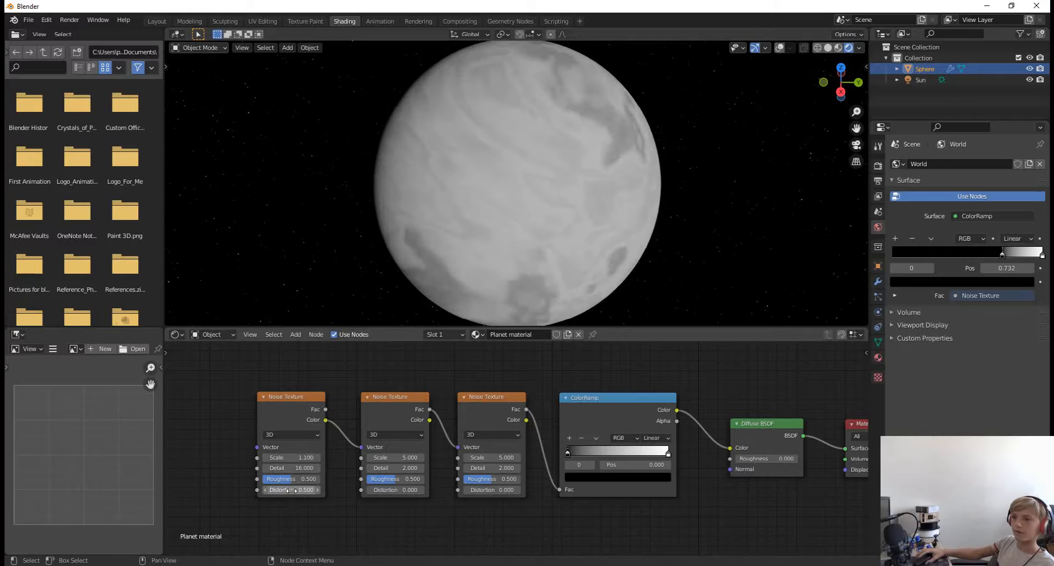
- Set the leftmost Noise Texture's distortion to 0.2 and view the planet from the partly lit side
click(308, 490)
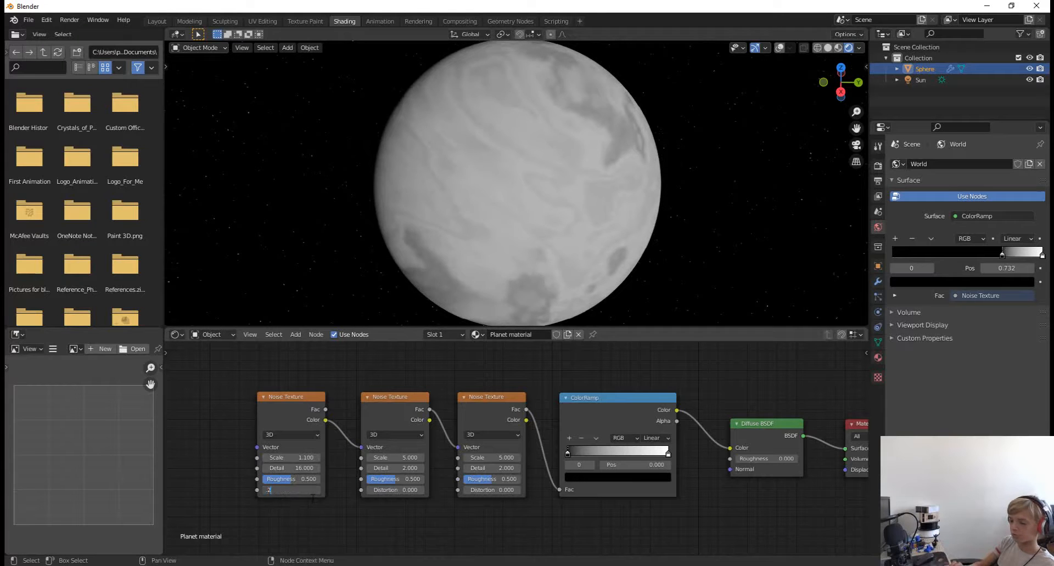
text(.2)
key(Return)
middle_drag(390, 199, 594, 191)
scroll(627, 167, down, 5)
scroll(633, 159, up, 2)
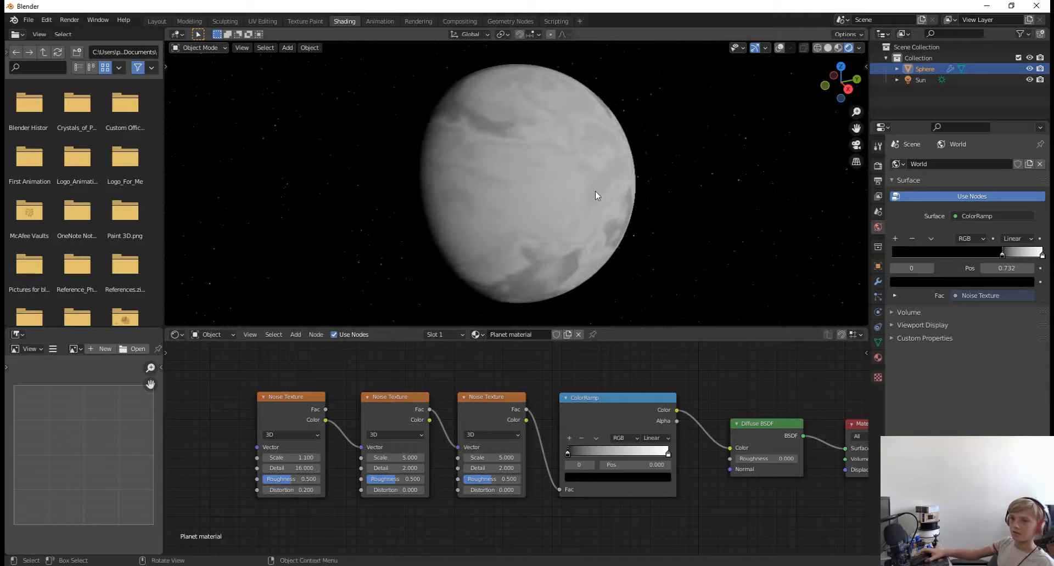
- Try a roughness of 0 on the leftmost Noise Texture, set it to 0.667, and set the middle one's detail to 16
scroll(441, 539, up, 3)
middle_drag(446, 538, 476, 534)
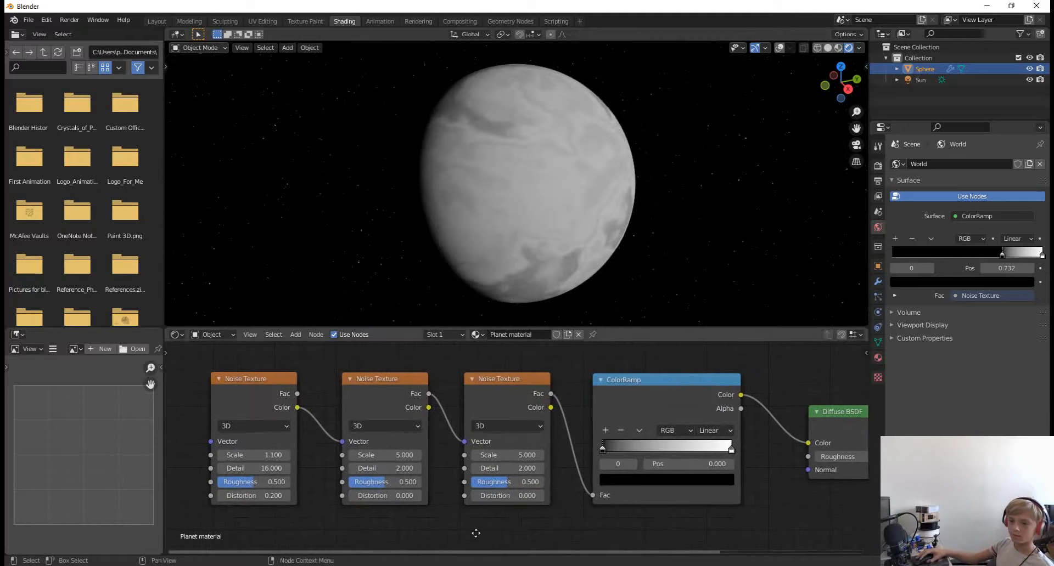
mouse_move(259, 483)
mouse_down()
mouse_move(293, 488)
mouse_move(64, 482)
mouse_up()
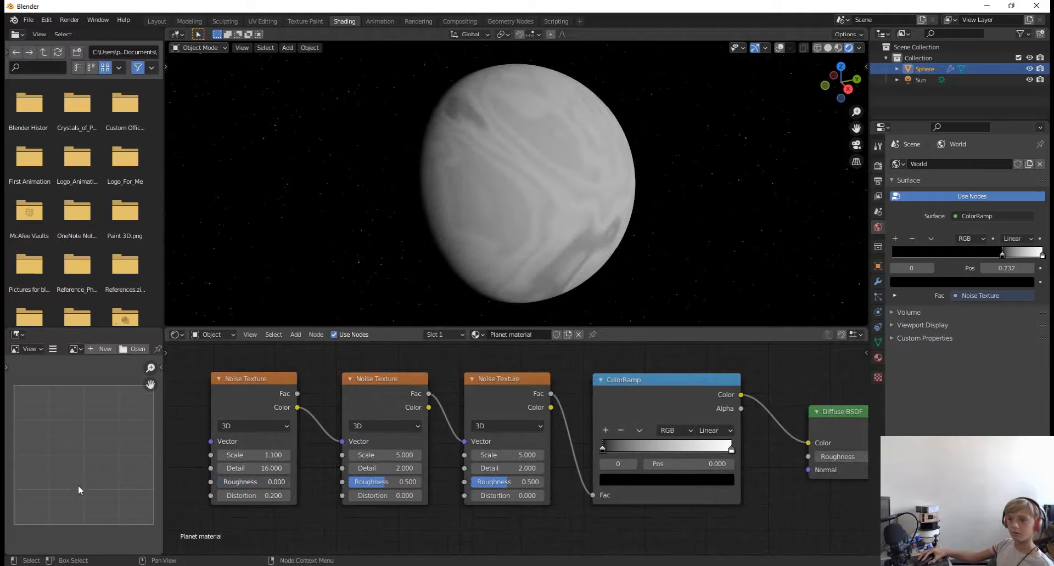
mouse_move(207, 482)
mouse_down()
mouse_move(315, 435)
mouse_move(278, 442)
mouse_up()
middle_drag(588, 219, 626, 198)
scroll(475, 161, up, 5)
scroll(529, 201, down, 3)
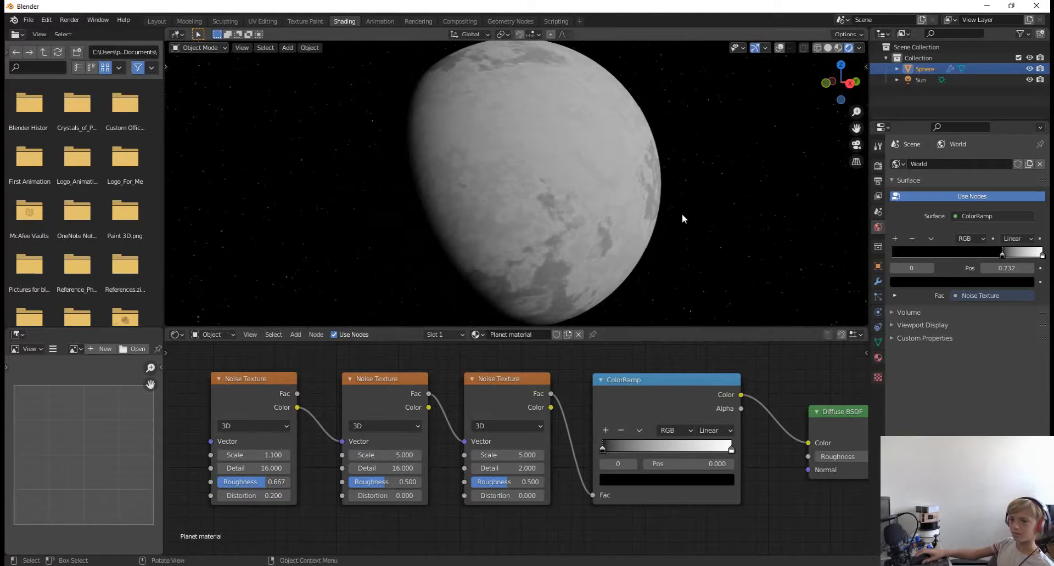
- Set the middle Noise Texture's roughness to about 0.217 and check the planet's surface up close and from afar
scroll(681, 213, up, 5)
middle_drag(670, 203, 638, 169)
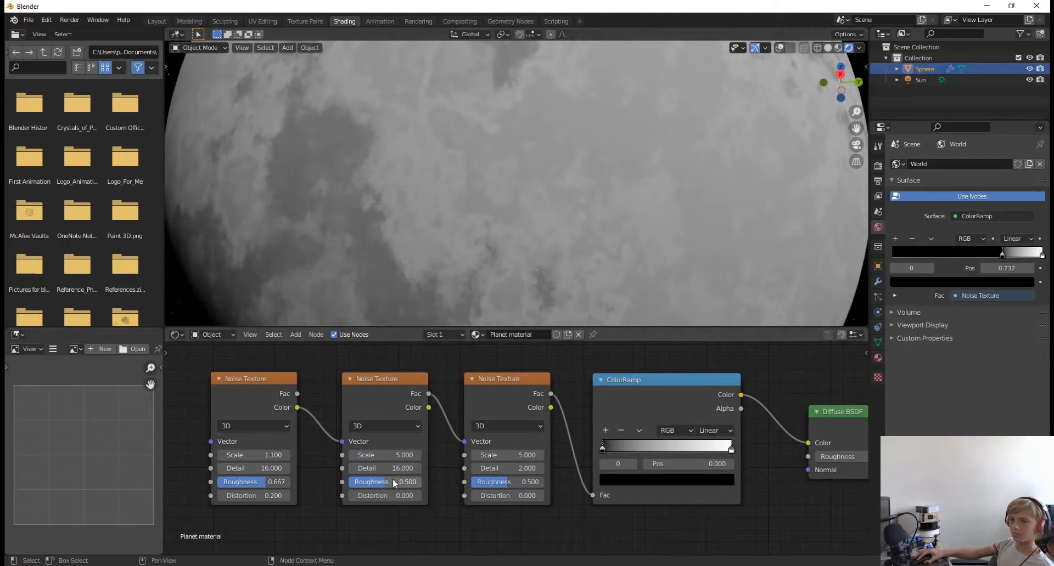
drag(406, 480, 378, 476)
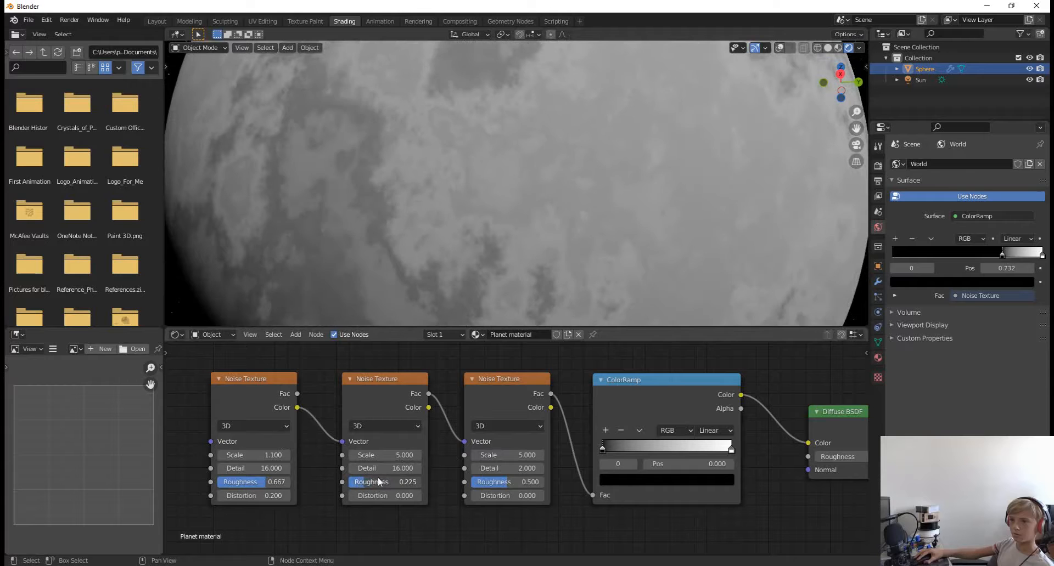
scroll(443, 354, down, 2)
scroll(525, 220, down, 5)
middle_drag(528, 218, 593, 148)
scroll(604, 175, up, 4)
scroll(606, 179, down, 5)
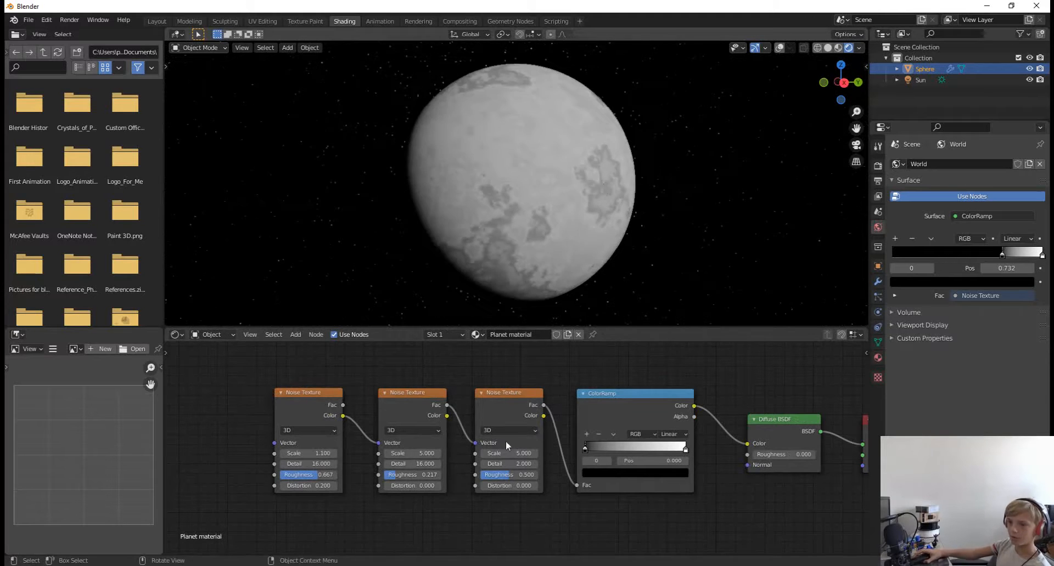
- Set the rightmost Noise Texture's detail to 16 and its roughness to 0
drag(505, 464, 543, 462)
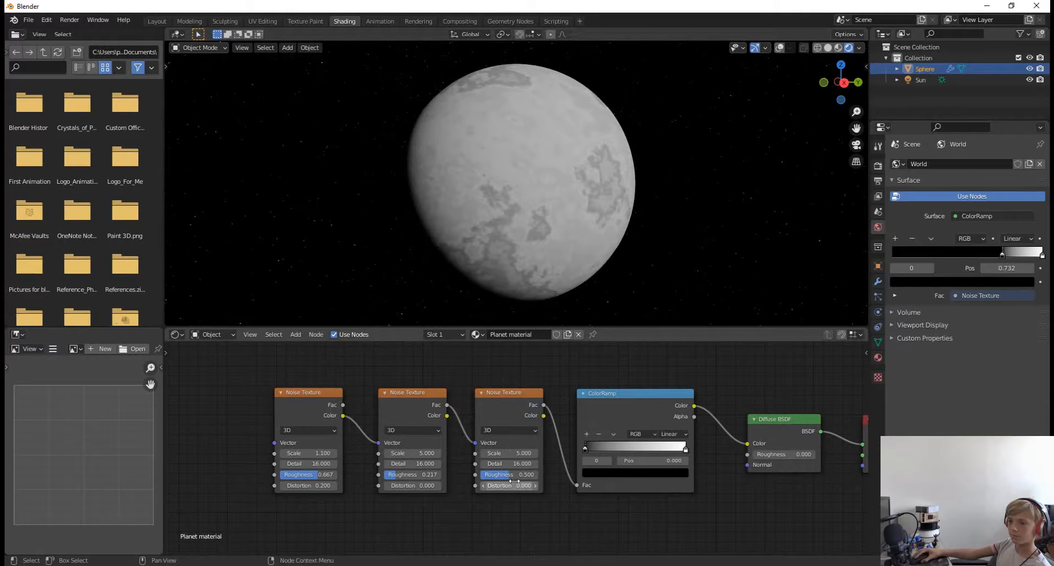
drag(492, 478, 479, 486)
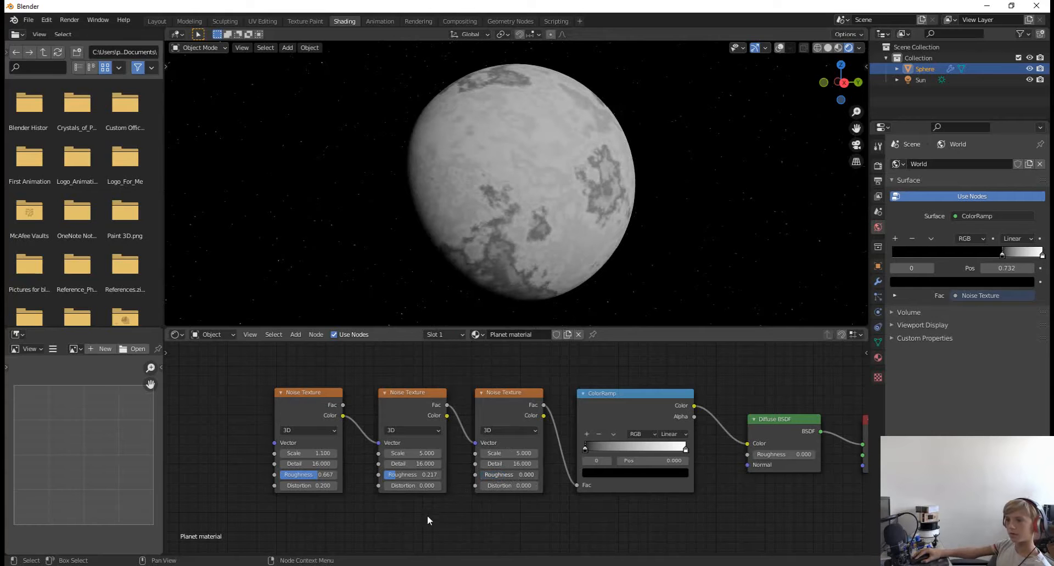
scroll(679, 222, up, 10)
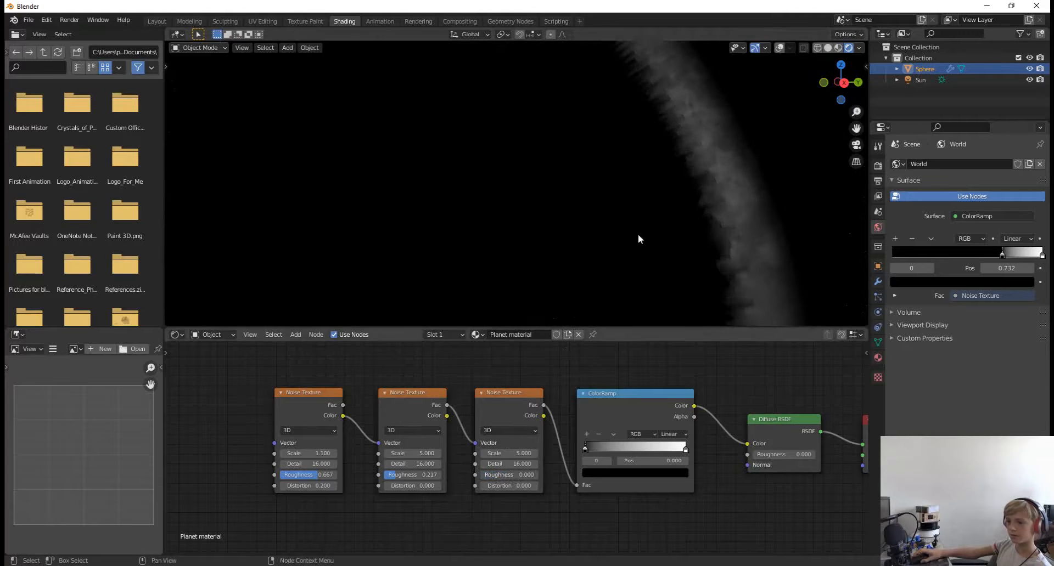
scroll(634, 237, down, 8)
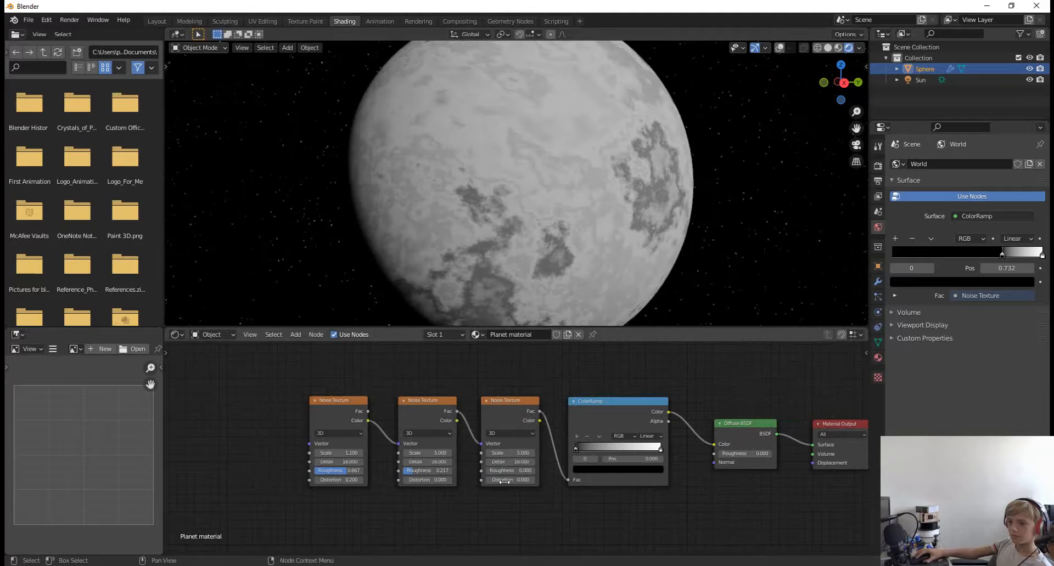
middle_drag(664, 170, 665, 193)
- Try a distortion of 0.5 on the middle Noise Texture and set it back to 0
double_click(434, 480)
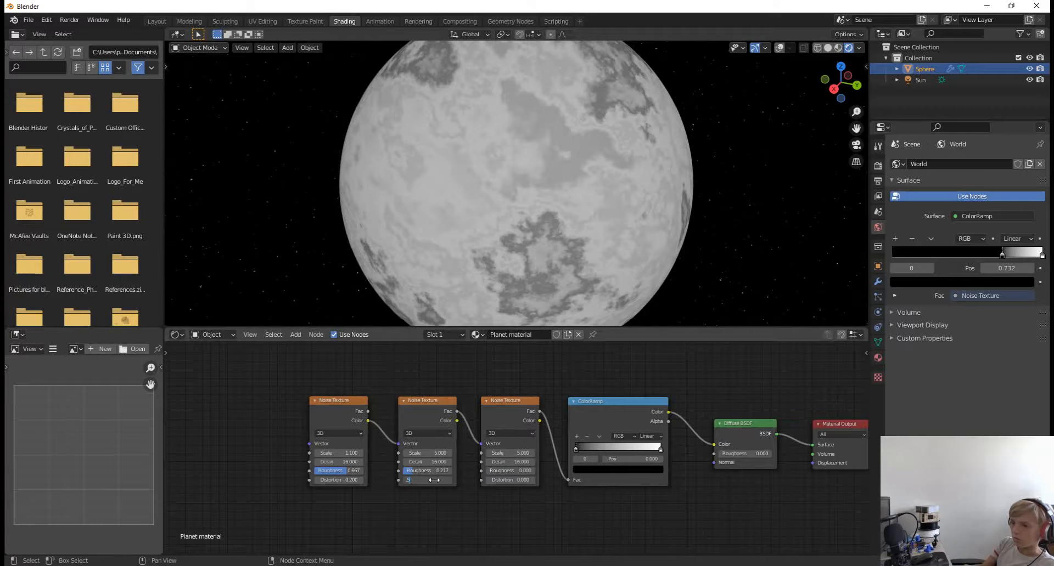
key(Return)
double_click(439, 480)
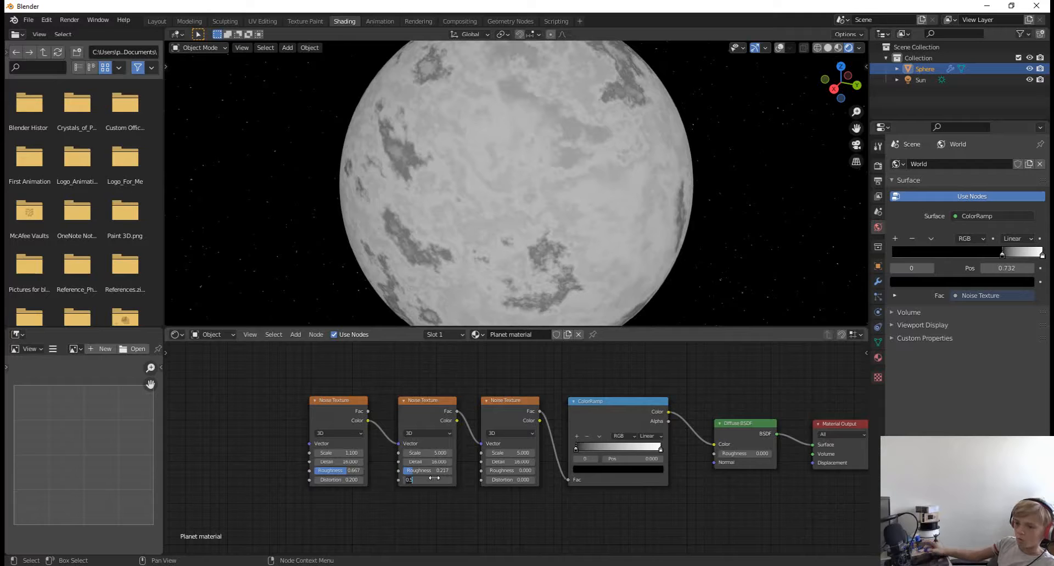
text(0.5)
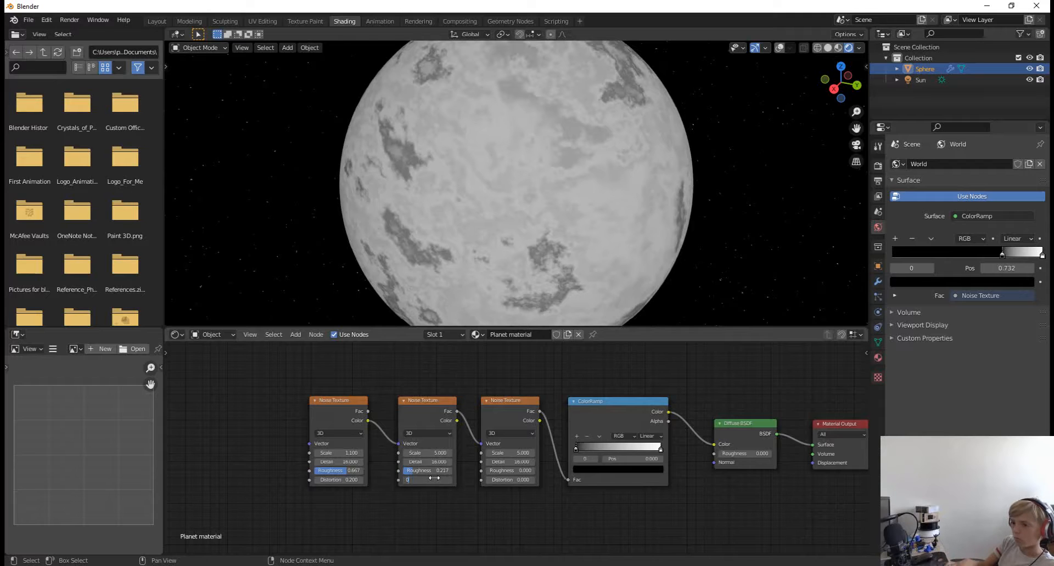
key(Return)
- Set the rightmost Noise Texture's distortion to 0.5 and inspect the planet from several sides
double_click(509, 480)
text(0.5)
key(Return)
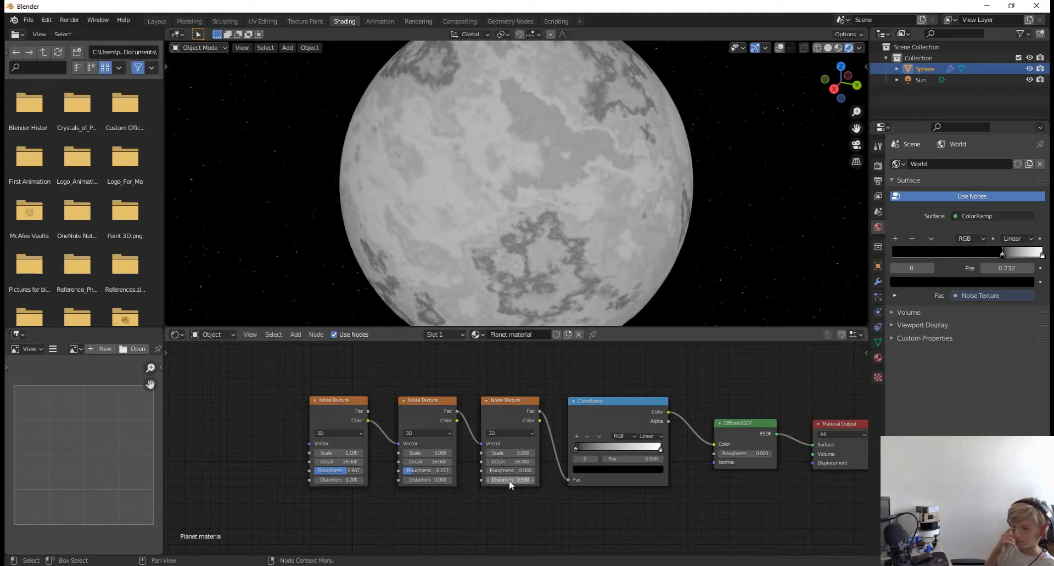
middle_drag(420, 268, 555, 209)
scroll(555, 209, down, 5)
middle_drag(489, 190, 457, 260)
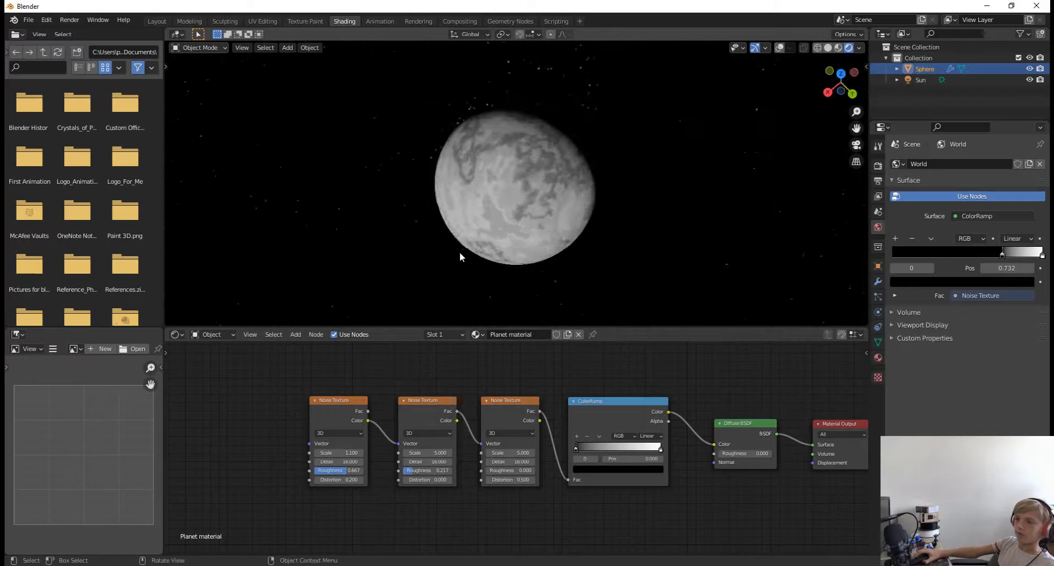
scroll(538, 226, up, 8)
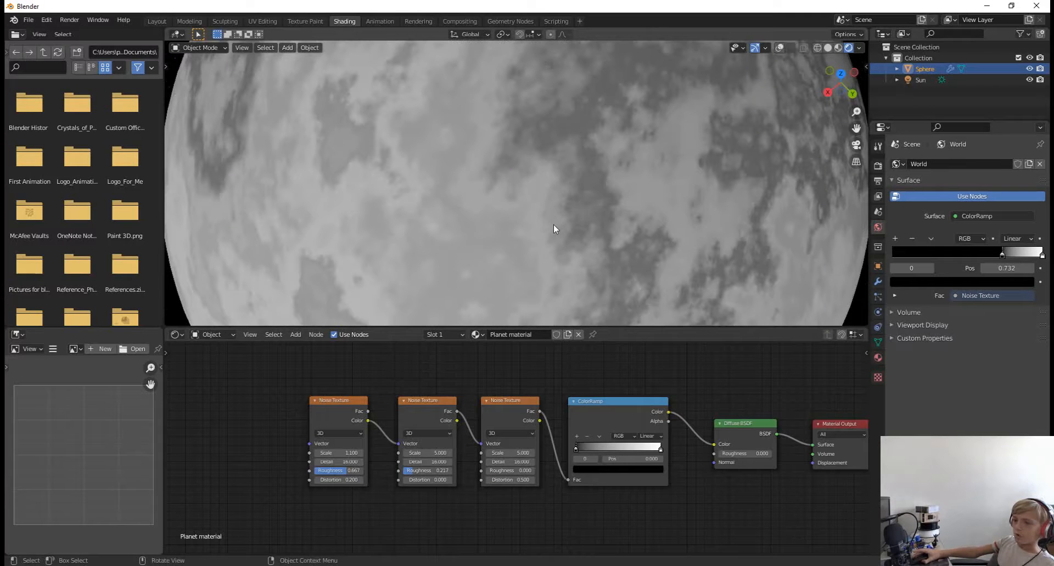
scroll(454, 242, down, 7)
middle_drag(544, 219, 575, 181)
- Try scales of 3.5 and -14.2 on the rightmost Noise Texture, and try varying the middle one's scale
mouse_move(505, 452)
mouse_down()
mouse_move(554, 450)
mouse_move(488, 453)
mouse_move(502, 453)
mouse_up()
mouse_move(593, 187)
middle_down()
mouse_move(539, 156)
mouse_move(457, 143)
mouse_move(549, 176)
mouse_move(584, 205)
middle_up()
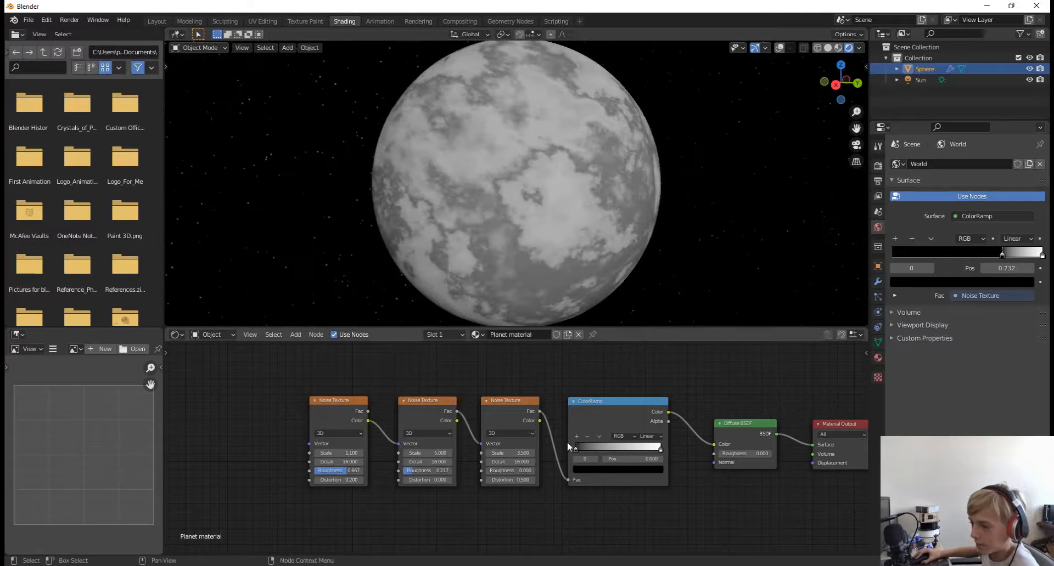
drag(510, 453, 756, 470)
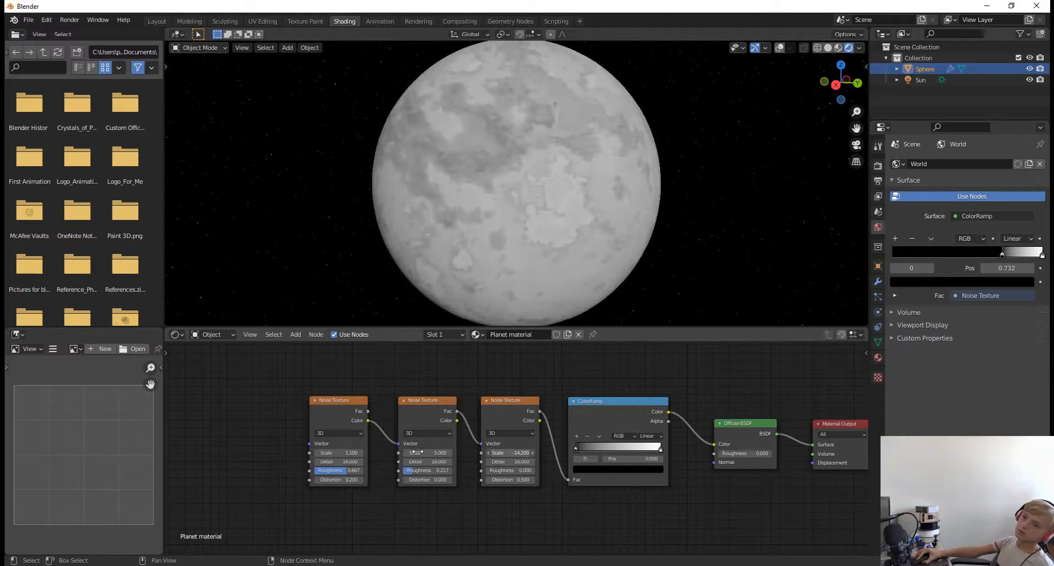
drag(421, 453, 195, 478)
- Set the rightmost Noise Texture's scale to 4, lower it to 3.6, and inspect the surface up close
click(514, 452)
text(4)
key(Return)
drag(544, 455, 541, 457)
middle_drag(453, 302, 508, 244)
scroll(515, 243, up, 5)
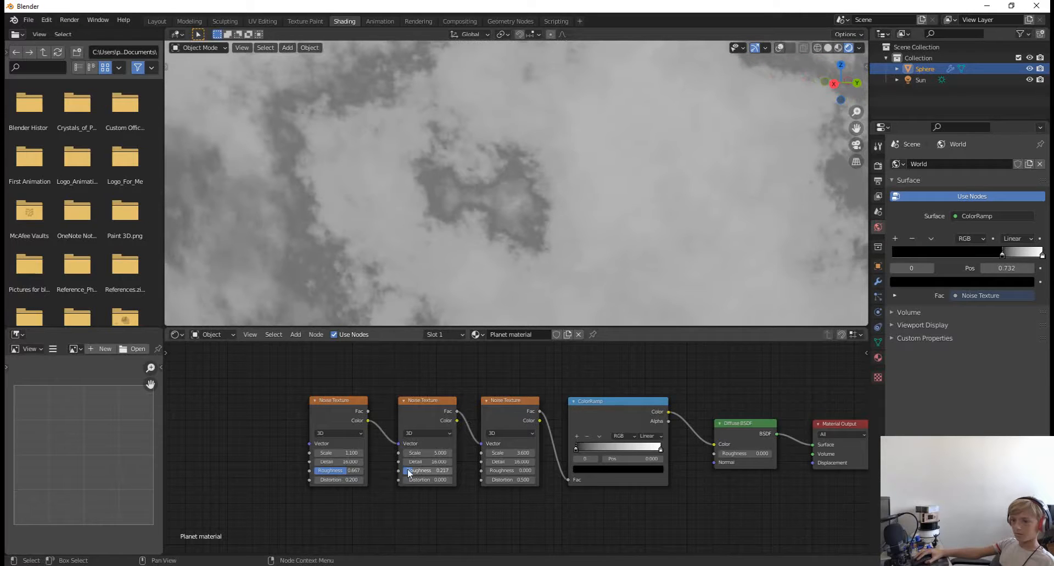
- Try a higher roughness on the rightmost Noise Texture, undo it, and raise the middle one's roughness to about 0.8
drag(518, 472, 531, 477)
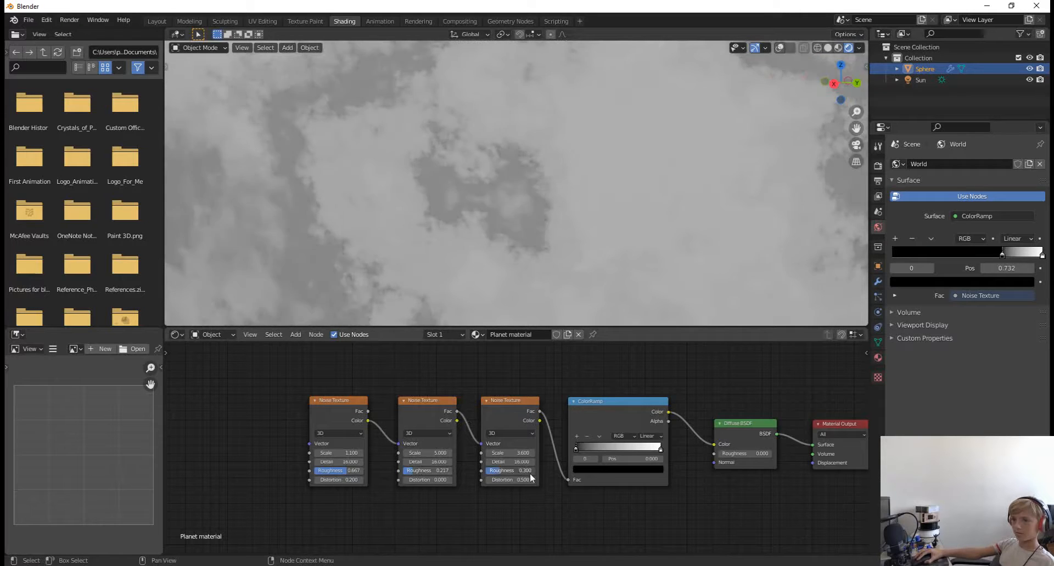
key(ctrl+z)
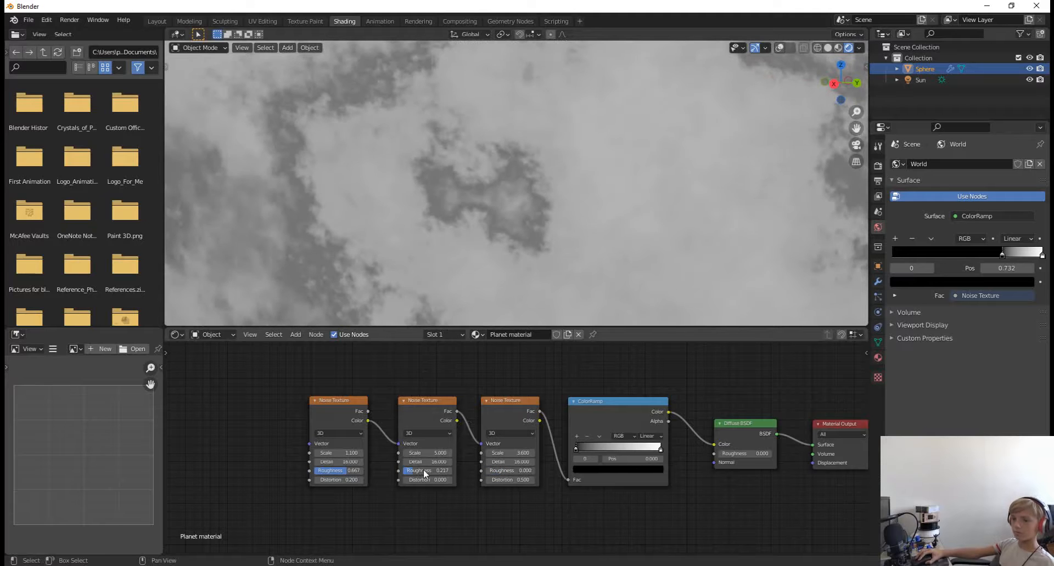
drag(407, 469, 466, 487)
scroll(473, 211, down, 5)
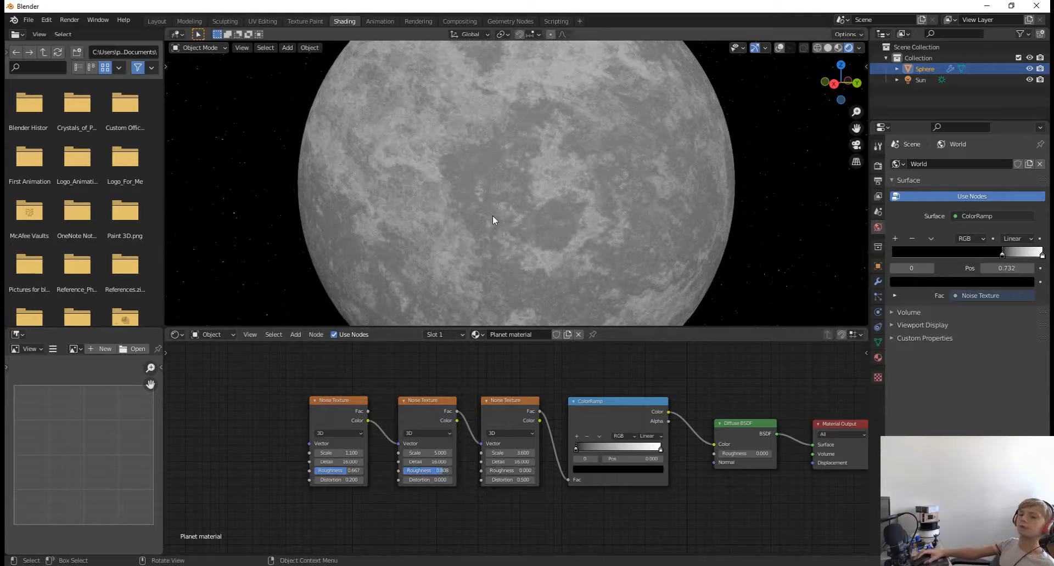
scroll(526, 218, down, 5)
middle_drag(526, 215, 749, 211)
scroll(735, 215, up, 5)
scroll(662, 216, down, 1)
scroll(663, 215, down, 2)
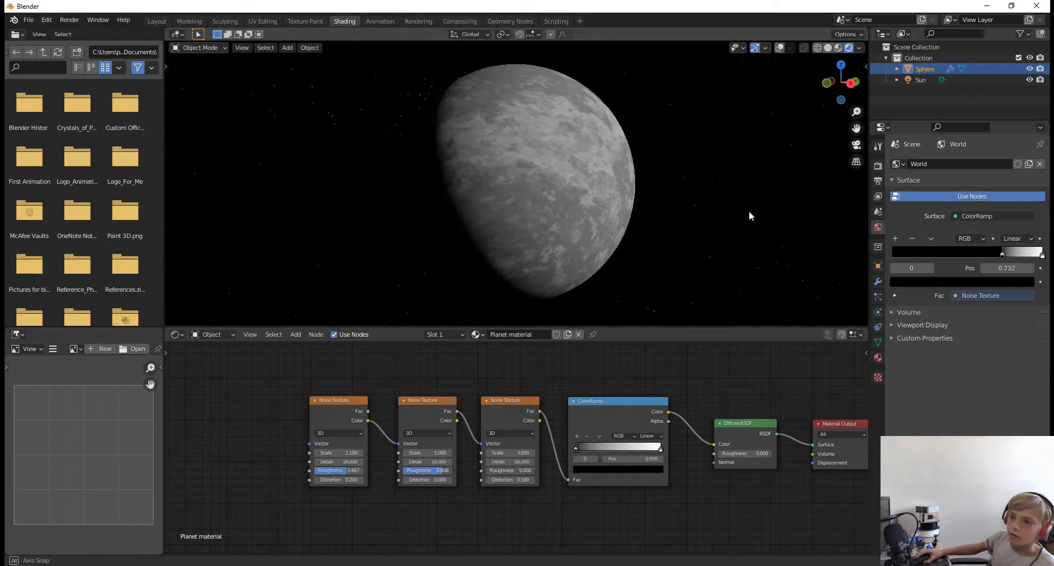
- Save the project as "Planet in blender tutorial" in the Blend files folder on the Desktop
click(26, 20)
click(60, 103)
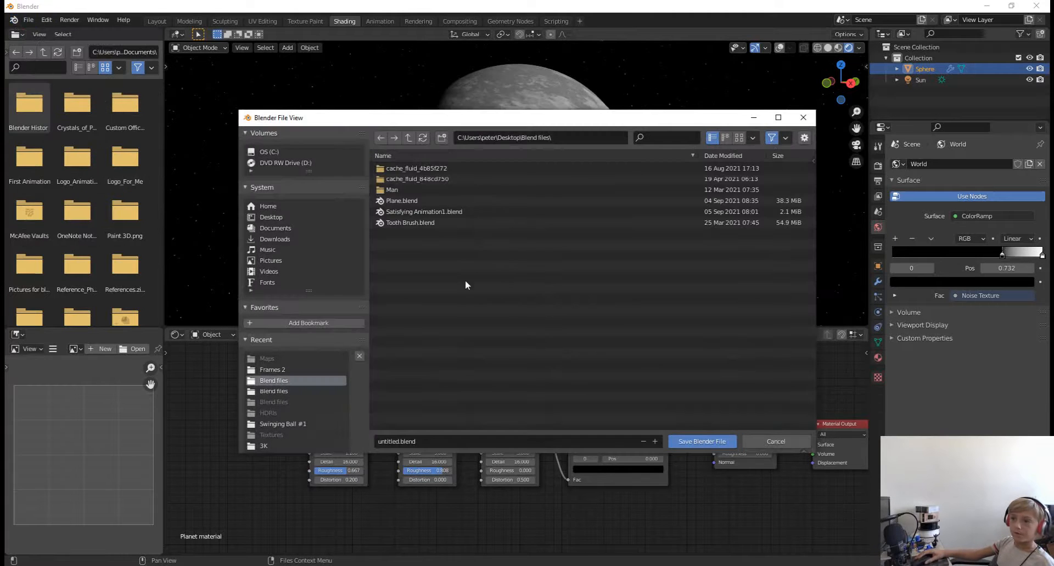
click(271, 217)
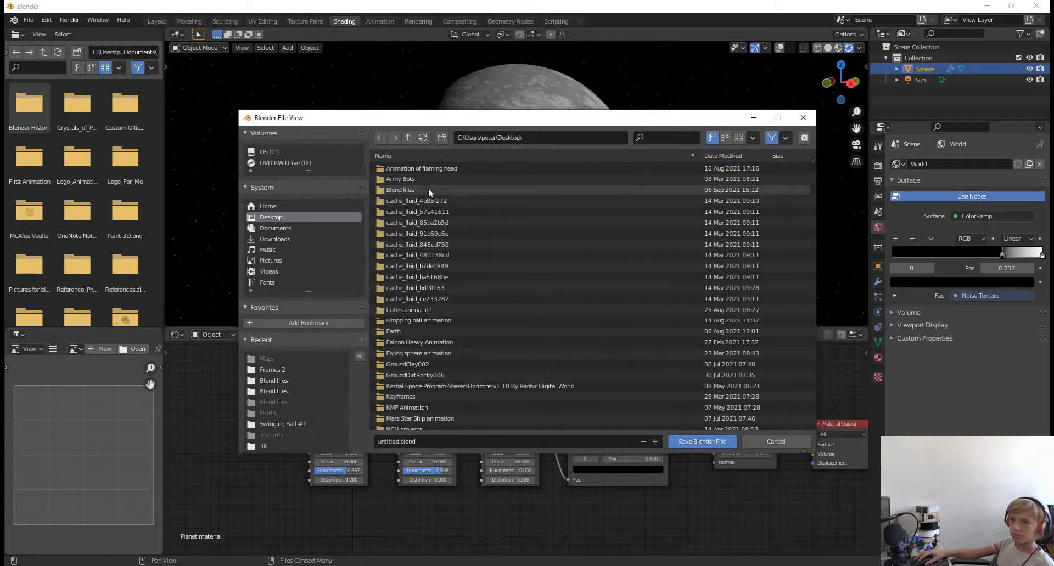
double_click(427, 191)
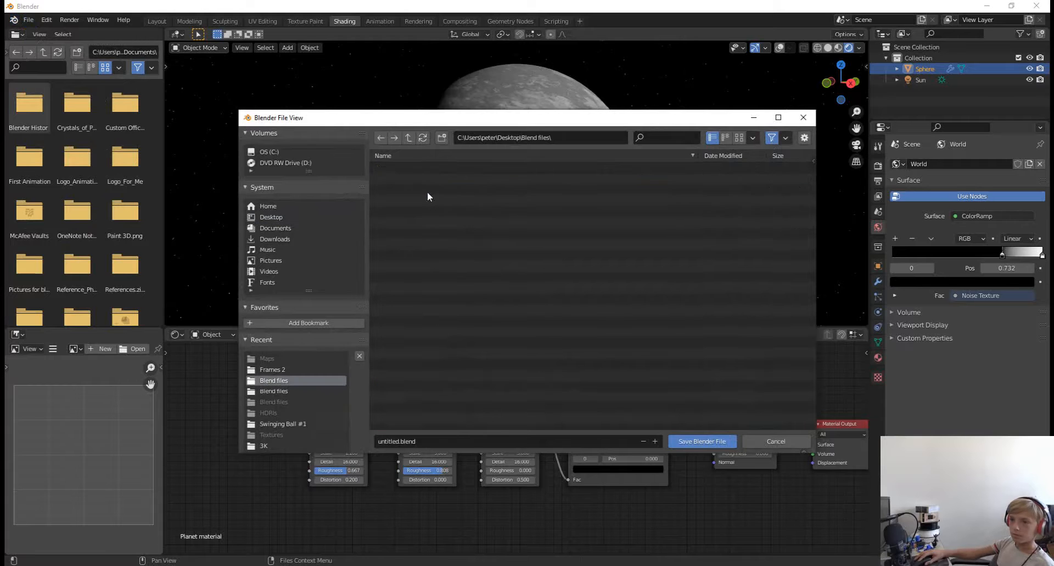
click(395, 441)
text(Planet  in)
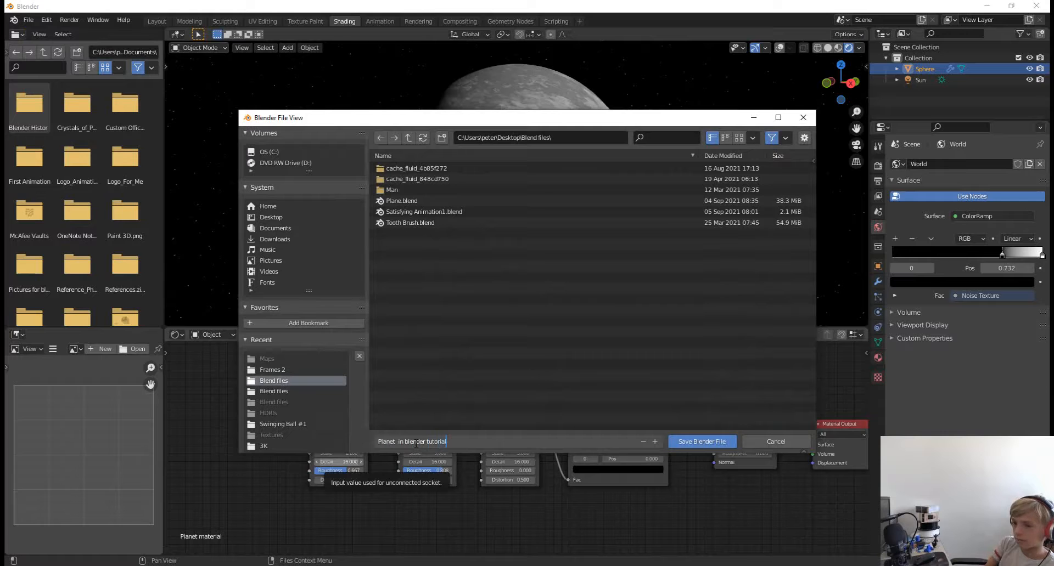
key(Return)
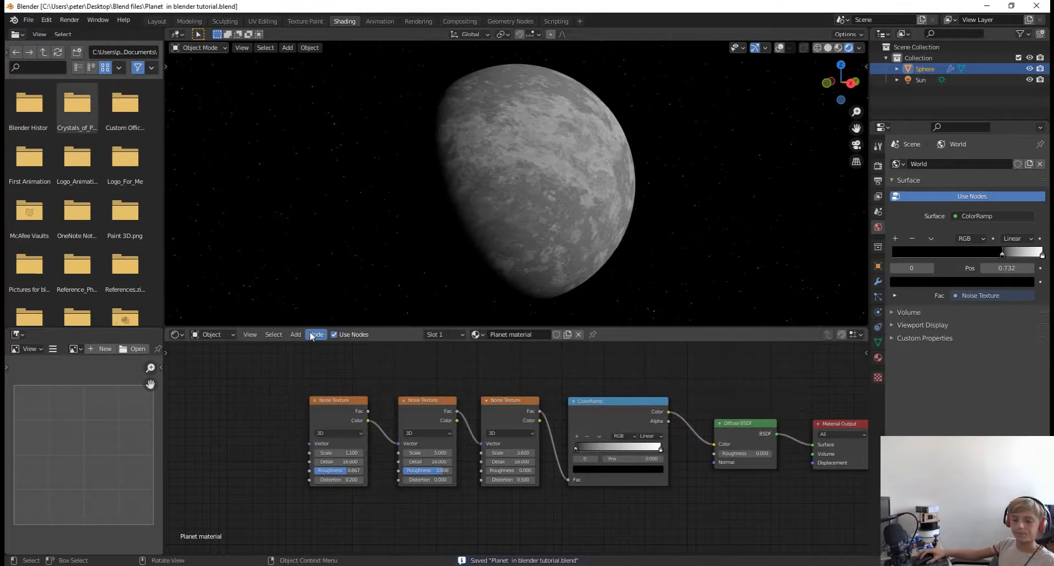
- Label the planet material's ColorRamp node "Colors"
scroll(686, 406, up, 1)
middle_drag(716, 380, 668, 389)
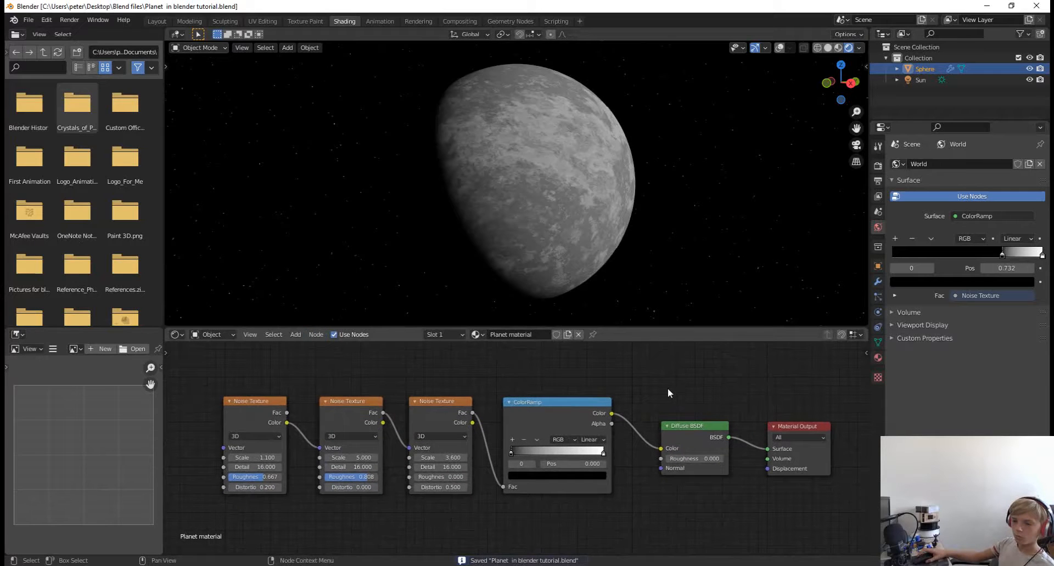
scroll(626, 519, up, 3)
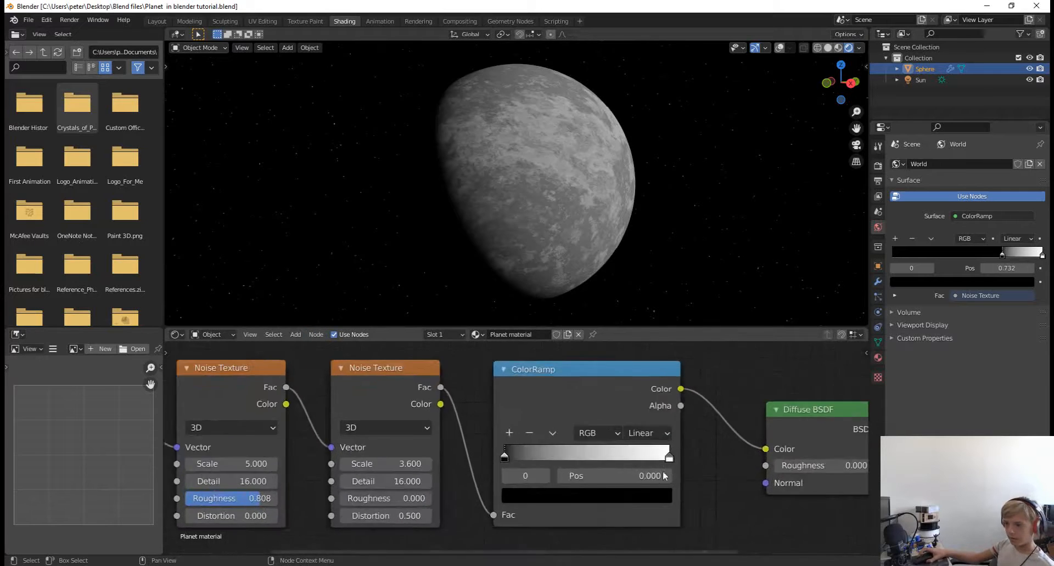
middle_drag(685, 432, 619, 455)
click(495, 392)
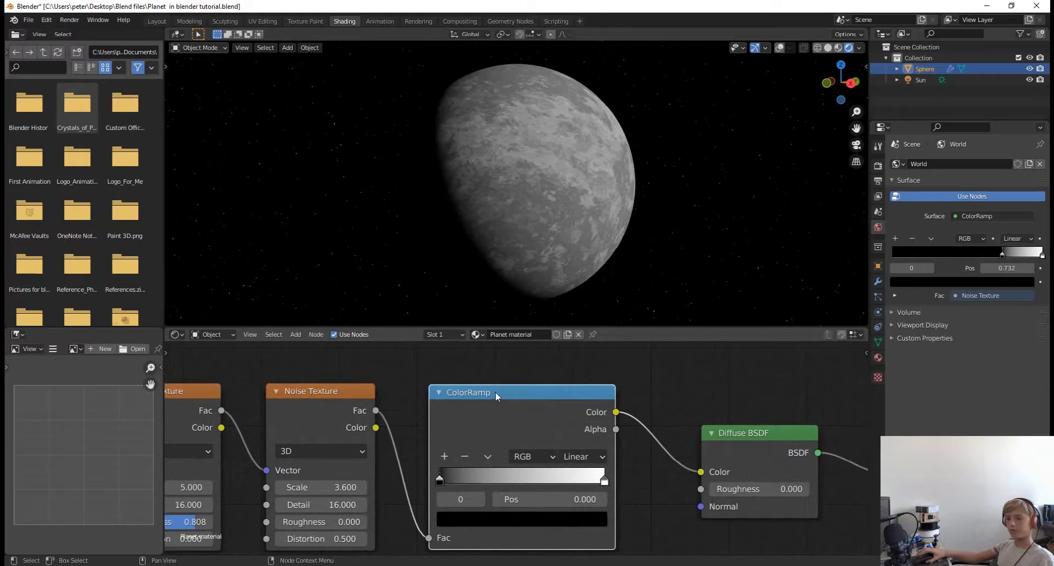
key(F2)
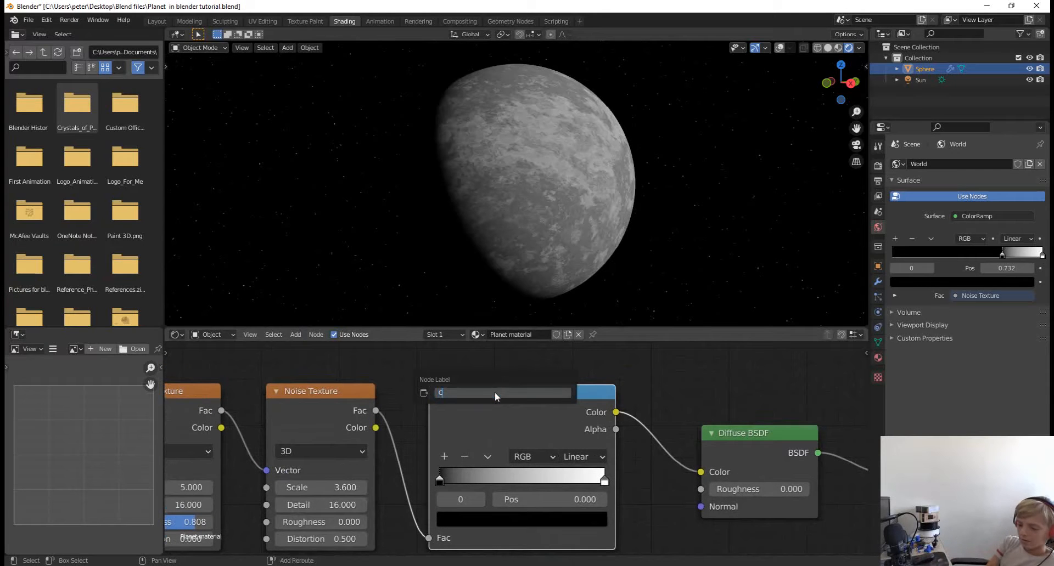
text(Color)
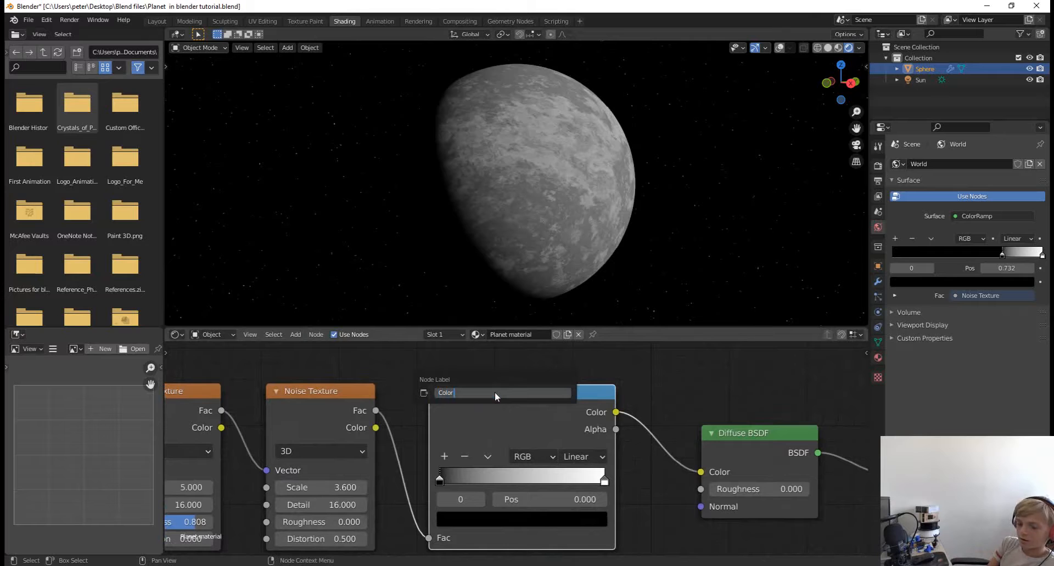
text(s)
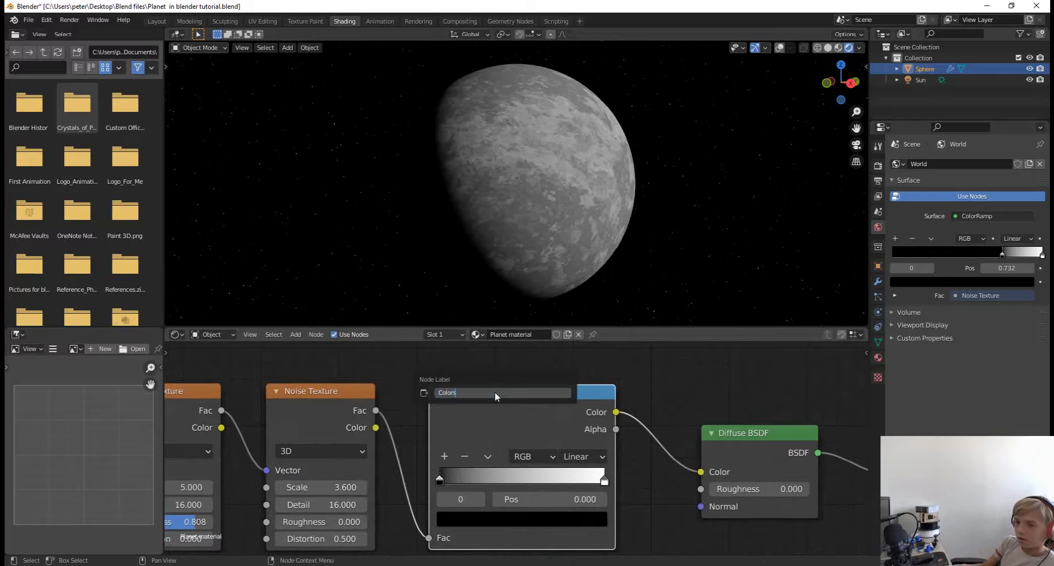
key(Return)
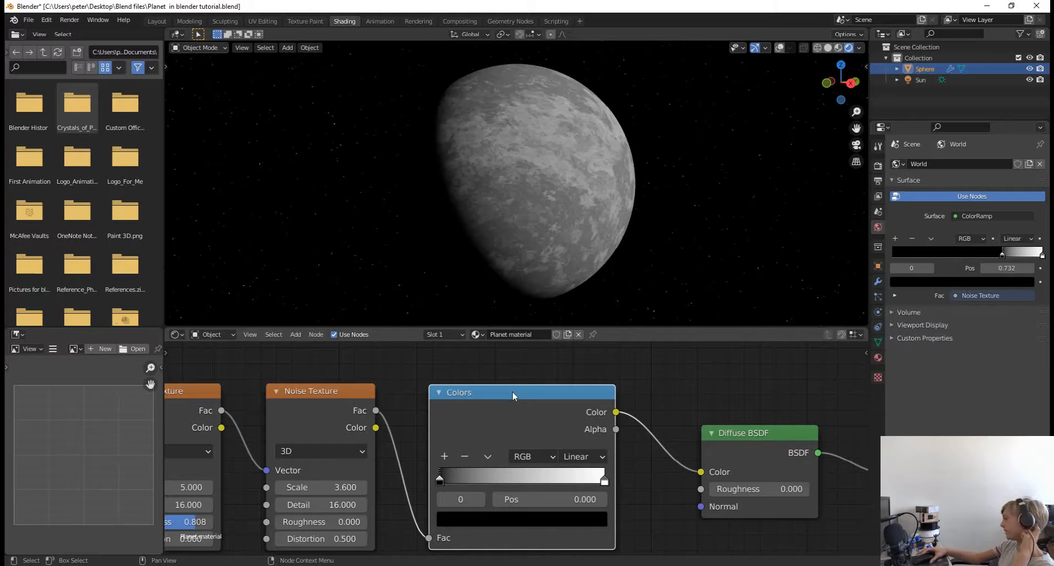
- Relabel the planet material's color ramp node "Planet colors" and deselect it
right_click(505, 393)
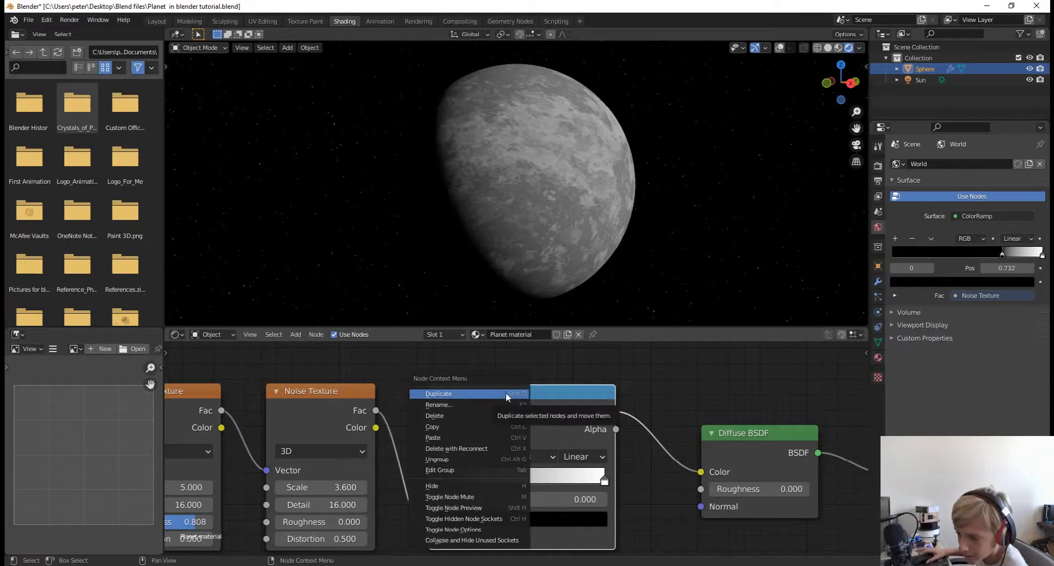
click(474, 406)
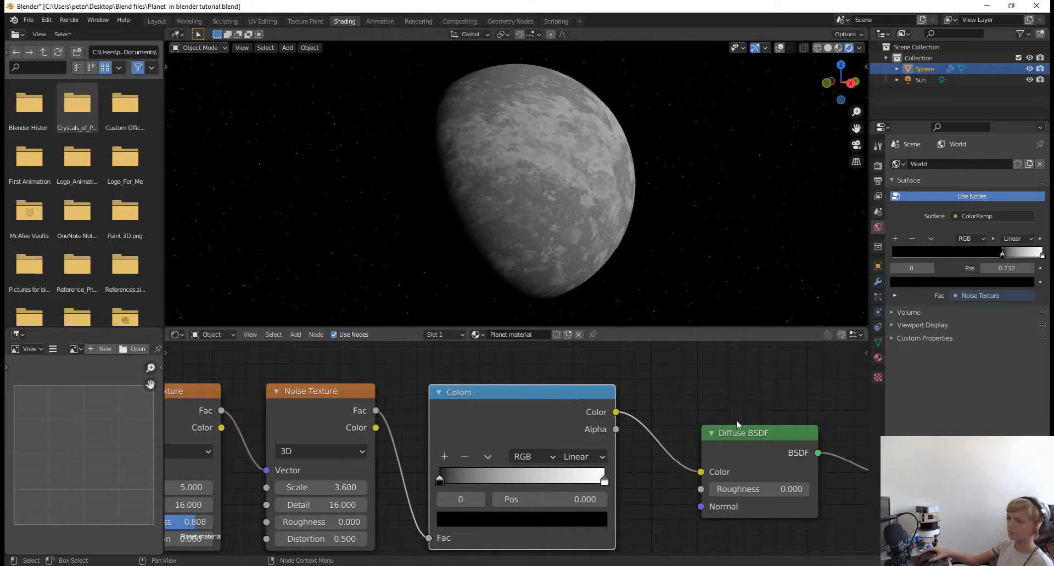
key(Home)
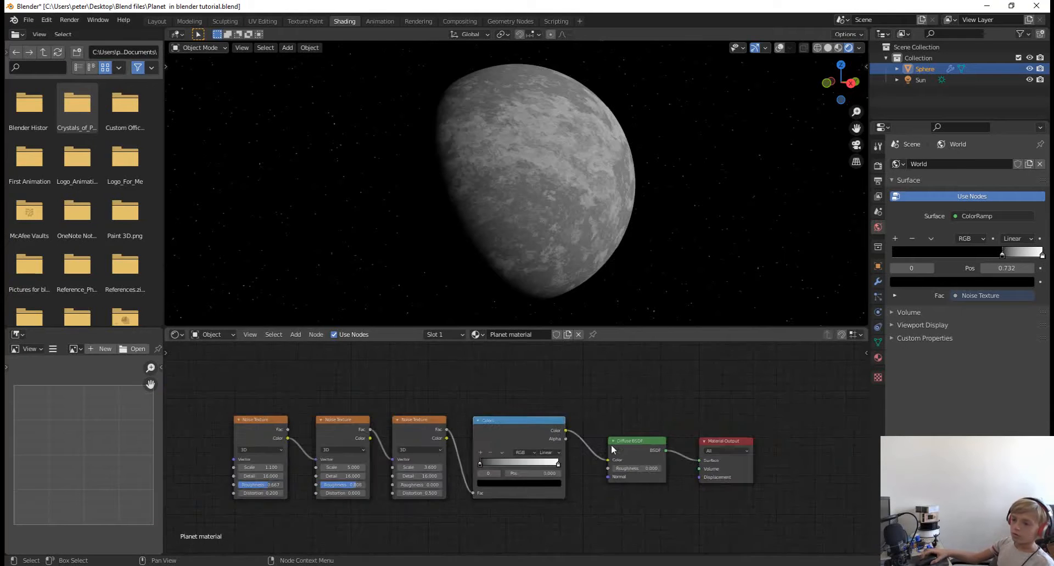
scroll(593, 455, up, 4)
key(F2)
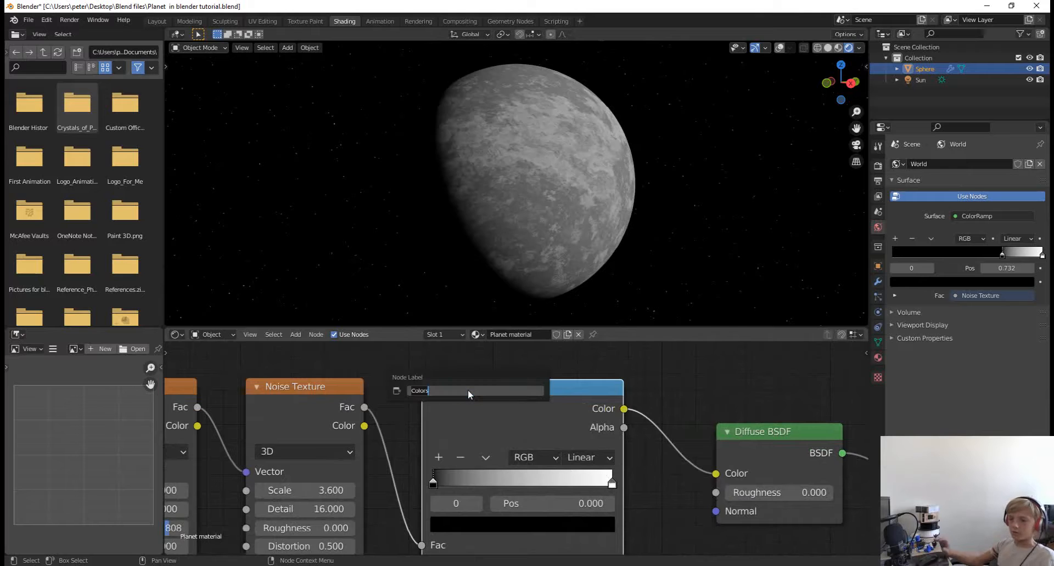
text(Planet c)
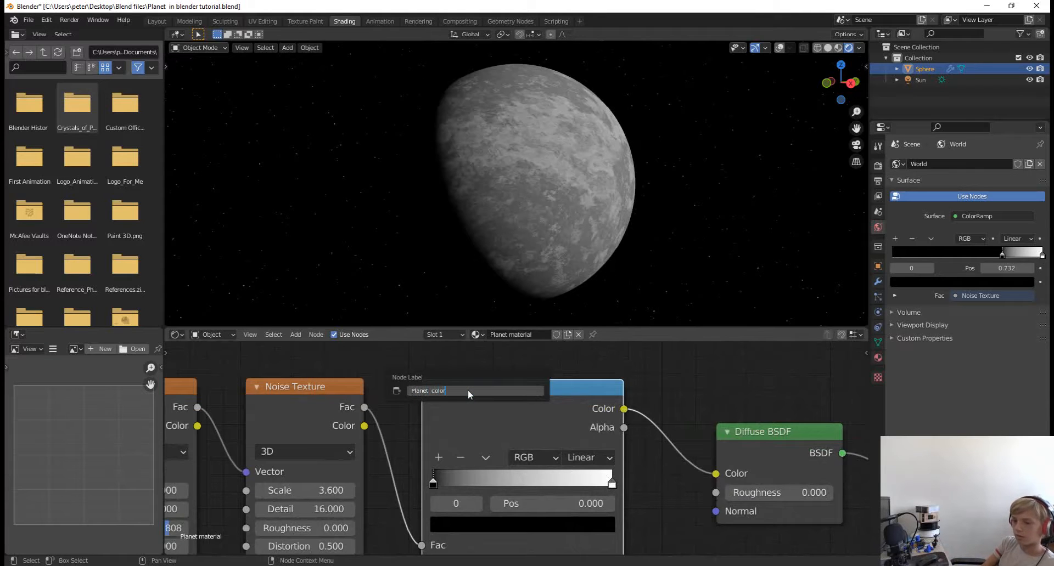
key(Return)
click(660, 377)
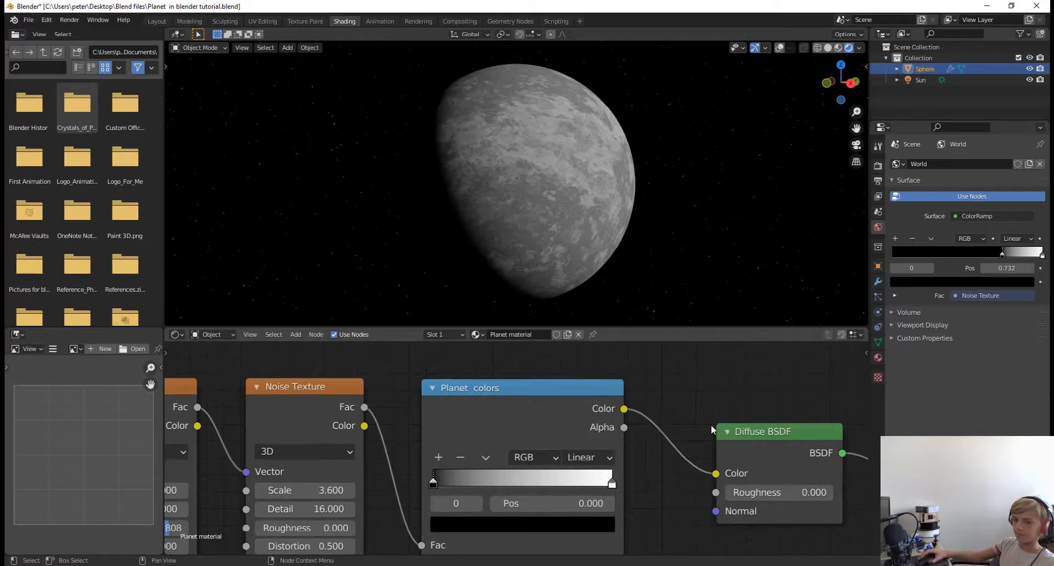
- Move the black stop of the planet color ramp to position 0.2 and inspect the surface up close and from several sides
scroll(653, 440, down, 3)
middle_drag(534, 437, 635, 430)
scroll(658, 441, up, 4)
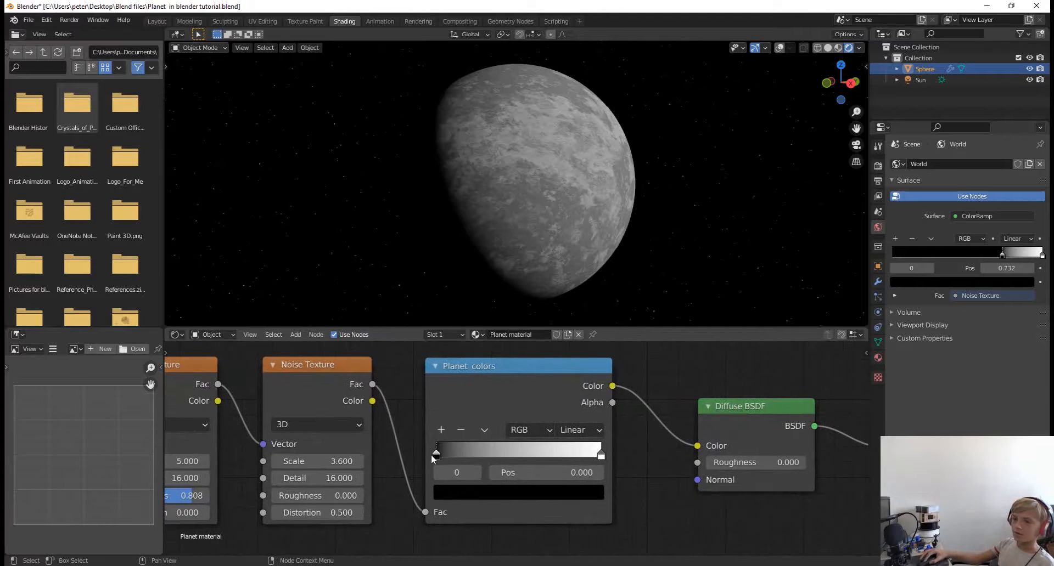
mouse_move(437, 456)
mouse_down()
mouse_move(476, 459)
mouse_move(466, 459)
mouse_up()
middle_drag(694, 143, 562, 137)
scroll(567, 137, up, 3)
scroll(567, 137, up, 3)
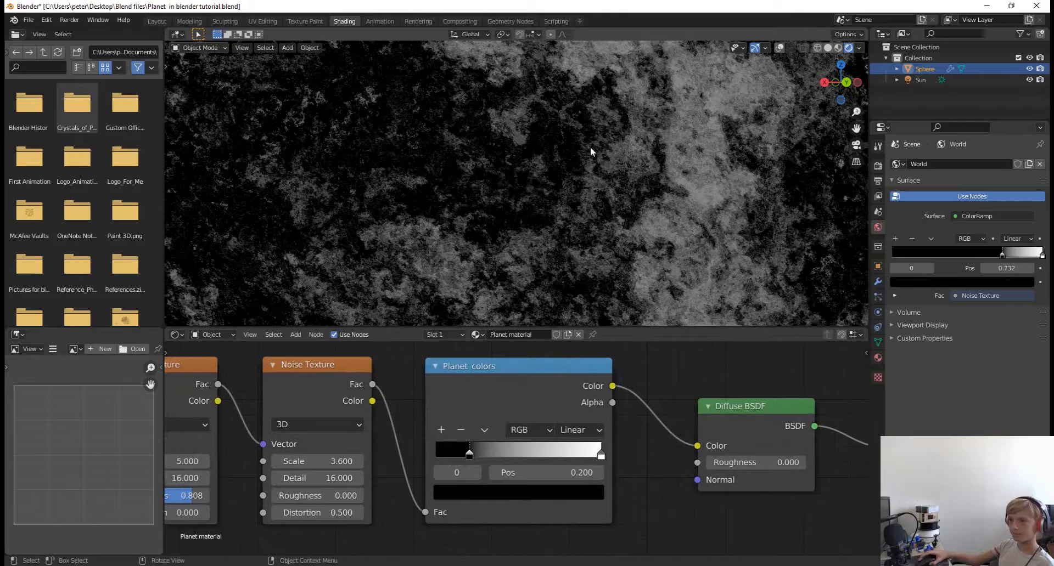
scroll(590, 147, down, 5)
middle_drag(591, 146, 670, 157)
scroll(671, 157, down, 4)
middle_drag(537, 167, 582, 175)
scroll(582, 175, up, 2)
- Try reversing the planet color ramp, with the white stop at 0.018 and the black stop at 0.464
drag(604, 452, 551, 453)
mouse_move(451, 453)
mouse_down()
mouse_move(539, 454)
mouse_move(468, 462)
mouse_up()
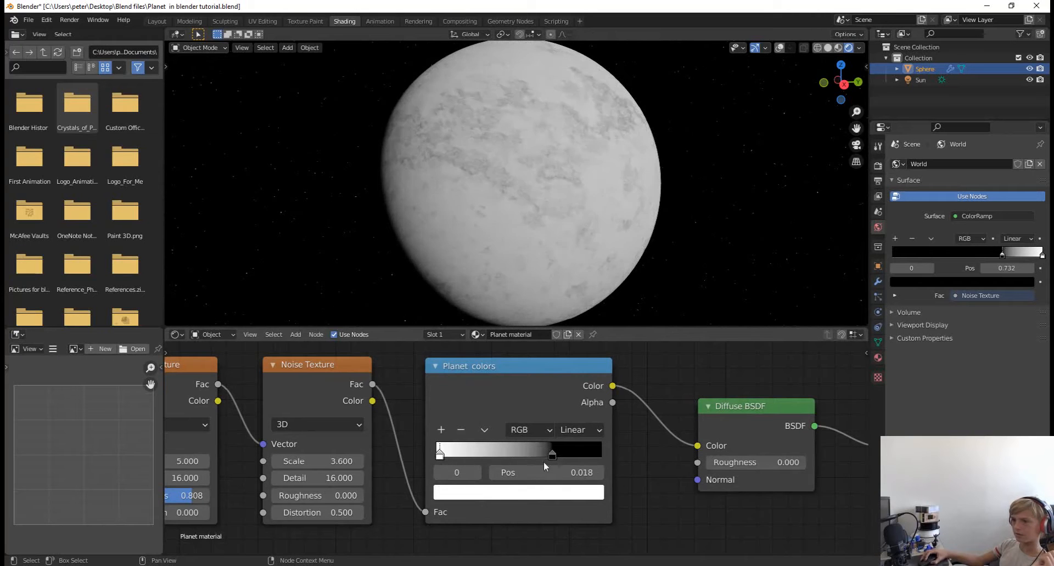
drag(552, 454, 515, 495)
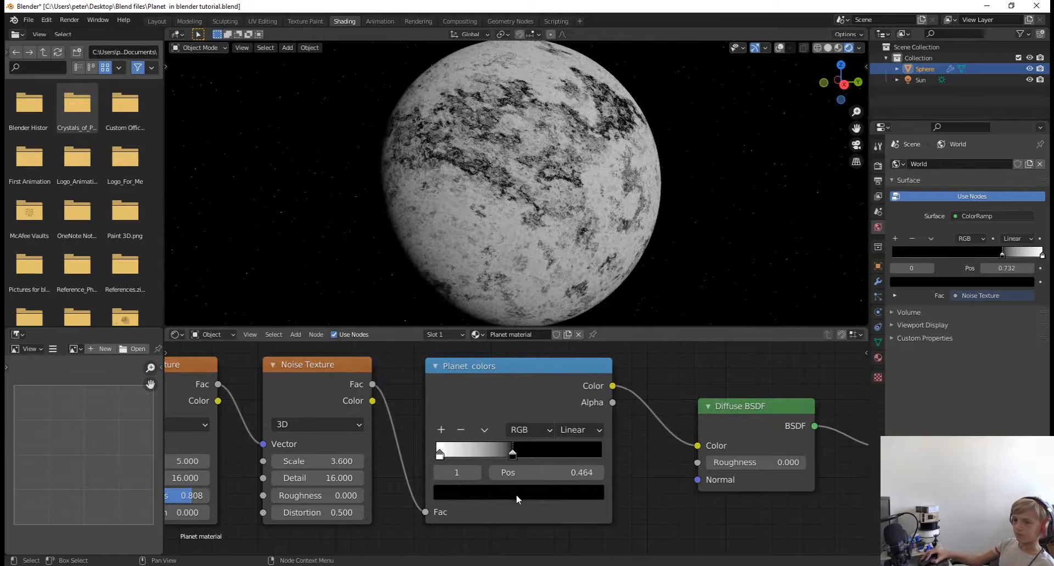
- Recolor the black stop dark blue, then place it at position 0.195 before the white stop at 0.595
click(515, 495)
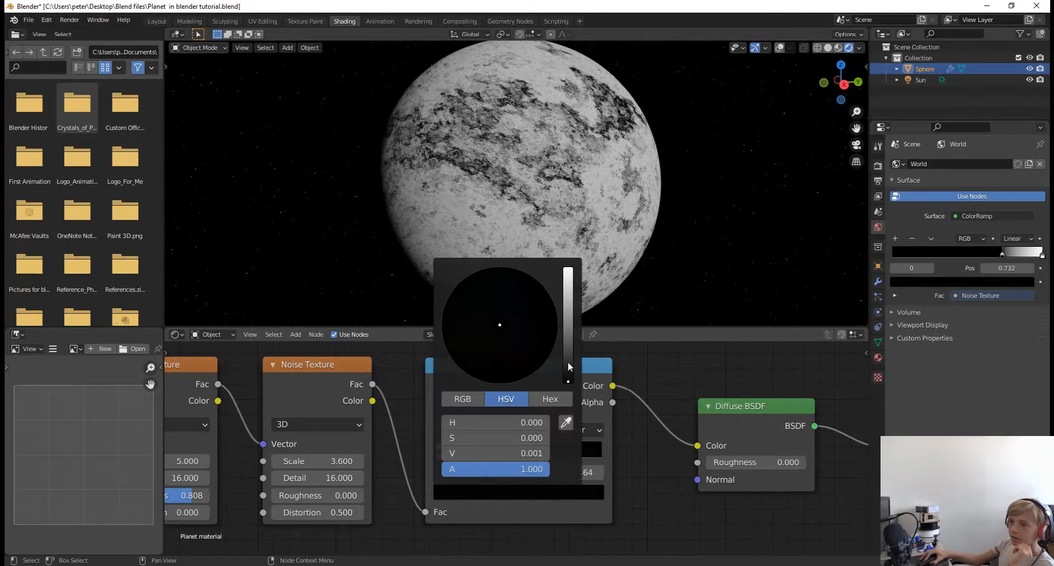
drag(568, 378, 567, 329)
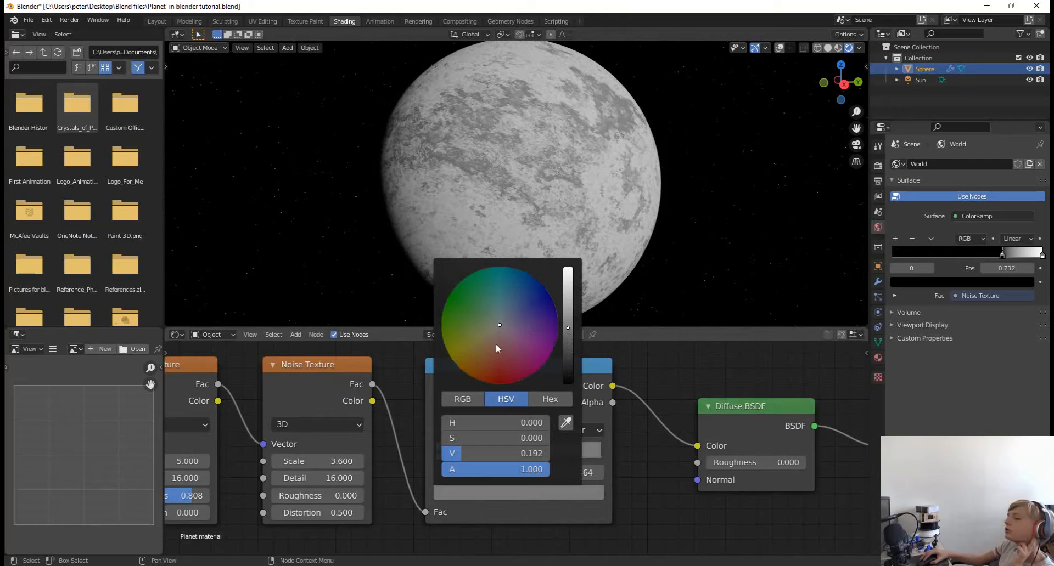
drag(503, 321, 525, 298)
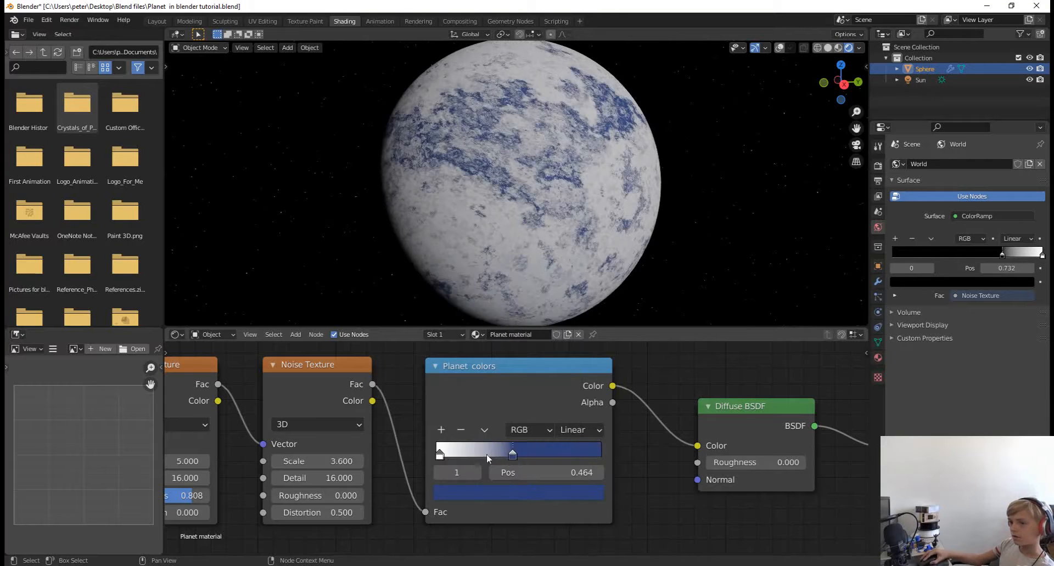
drag(439, 458, 469, 453)
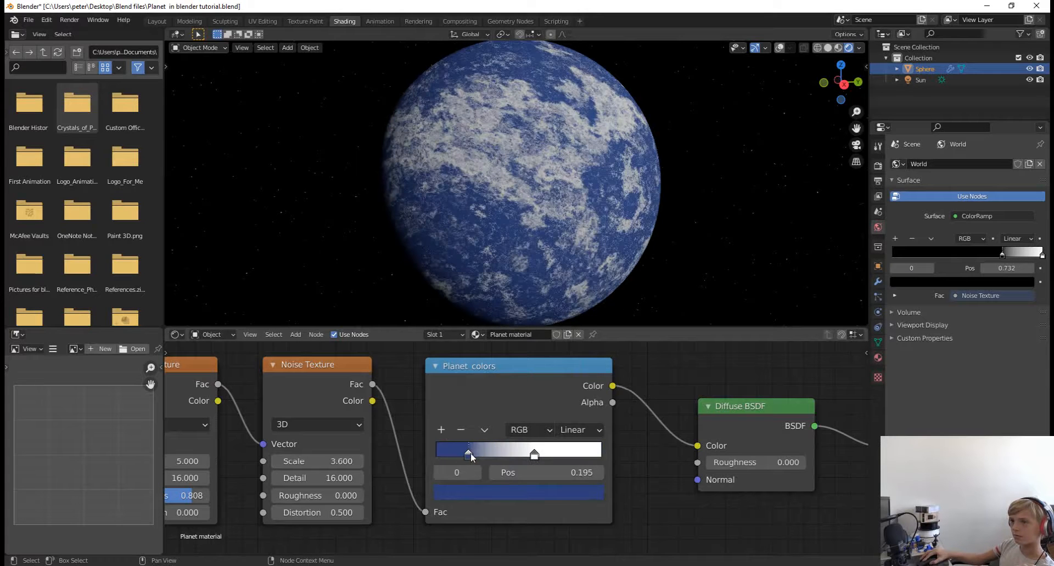
- Recolor the white stop light blue with hue 0.588 and saturation 0.930, and check the planet from another angle
click(533, 454)
click(537, 493)
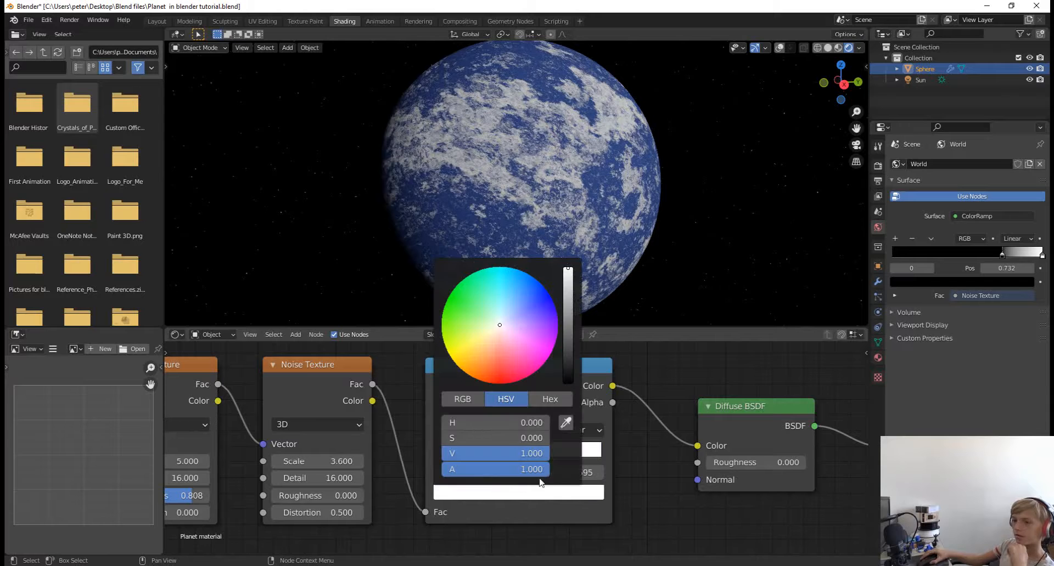
click(514, 285)
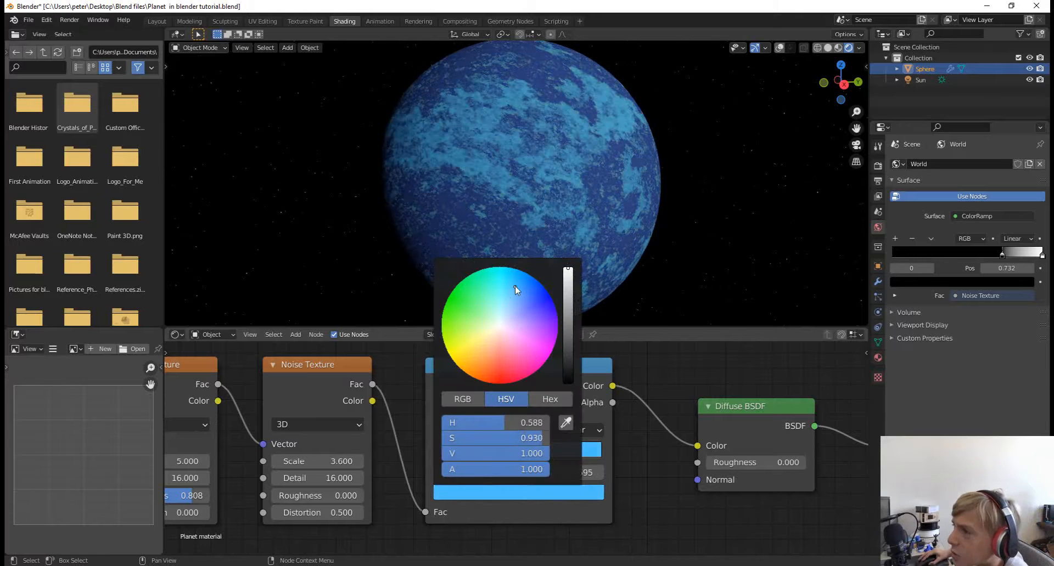
middle_drag(502, 222, 517, 206)
scroll(517, 206, up, 2)
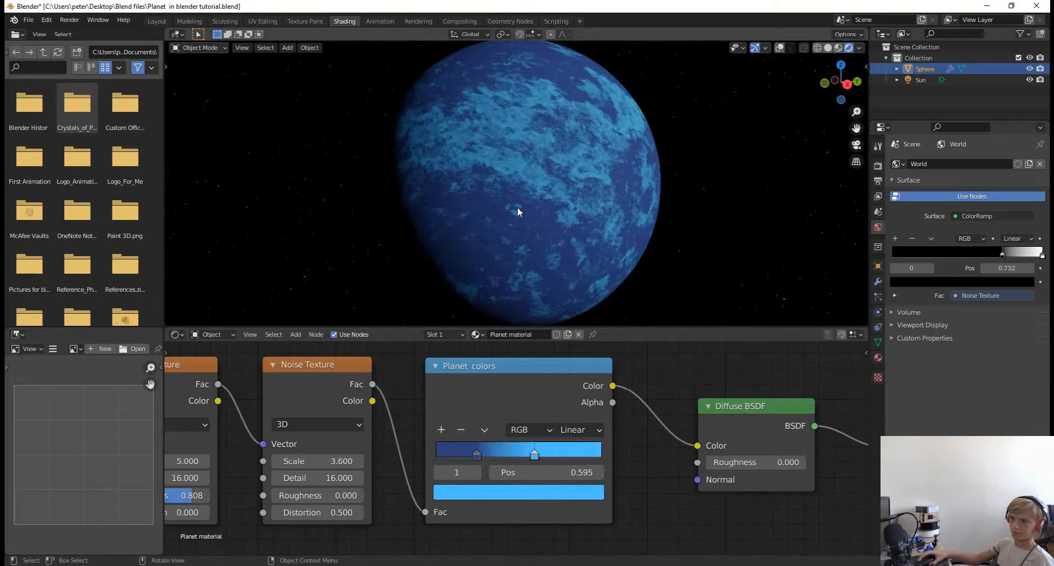
- Change the light blue stop to green with hue 0.306 and saturation 0.917, and darken it by lowering its value
click(542, 494)
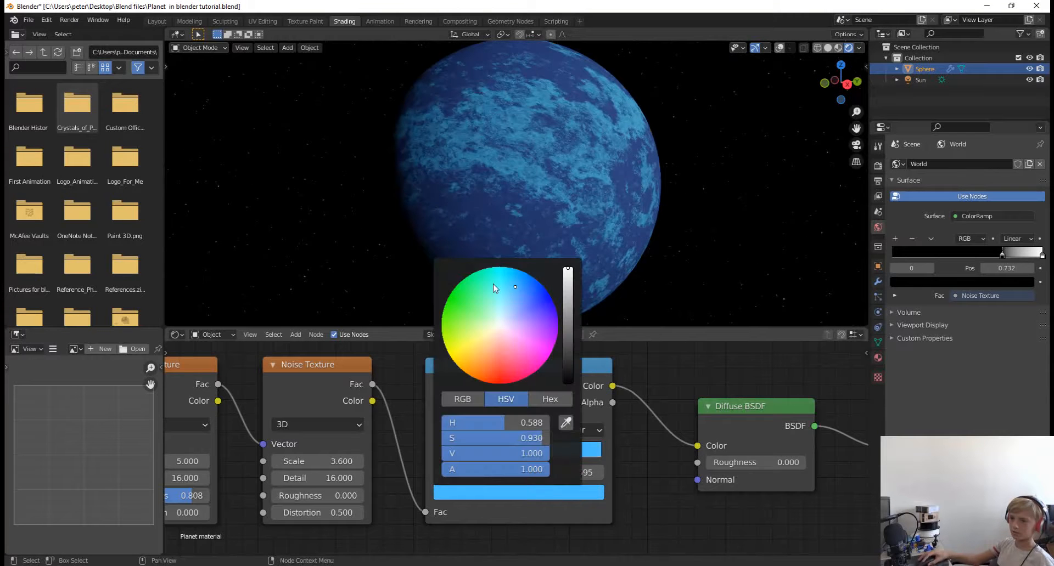
drag(502, 285, 460, 317)
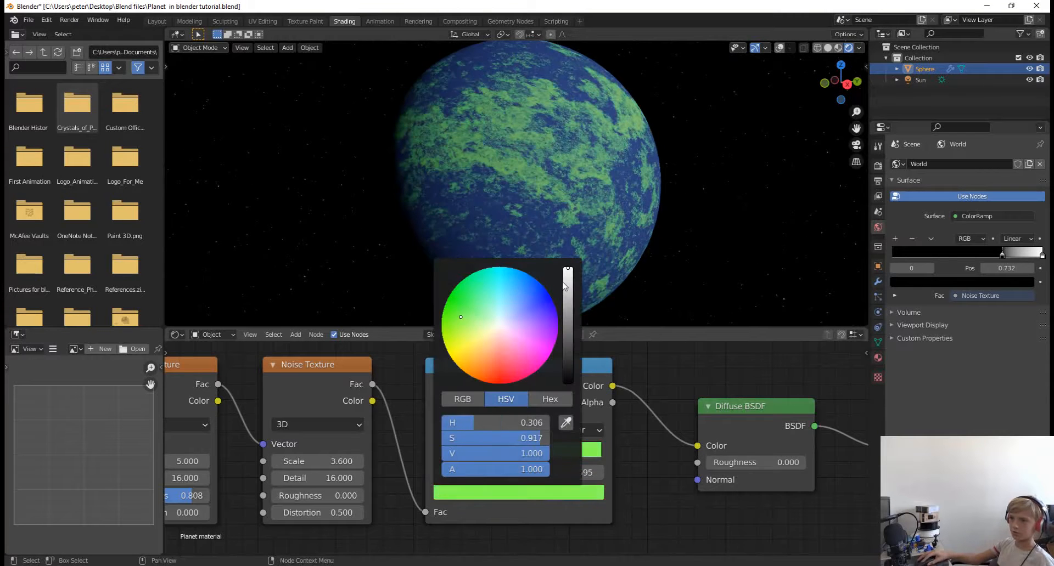
mouse_move(568, 309)
mouse_down()
mouse_move(568, 329)
mouse_move(568, 309)
mouse_up()
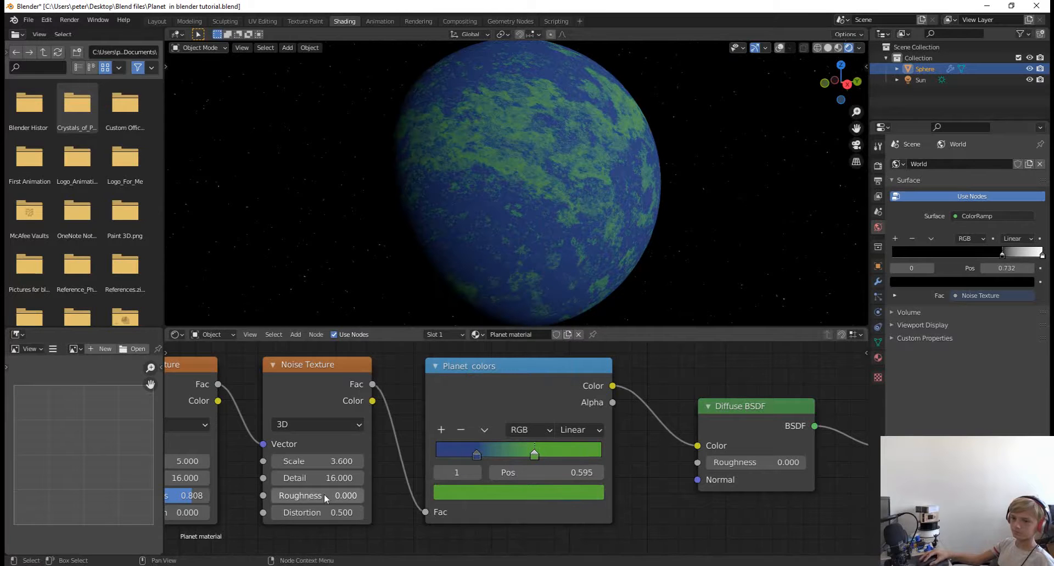
- Lower the middle Noise Texture's roughness to 0.350
middle_drag(244, 529, 567, 492)
drag(516, 459, 465, 463)
middle_drag(637, 170, 658, 192)
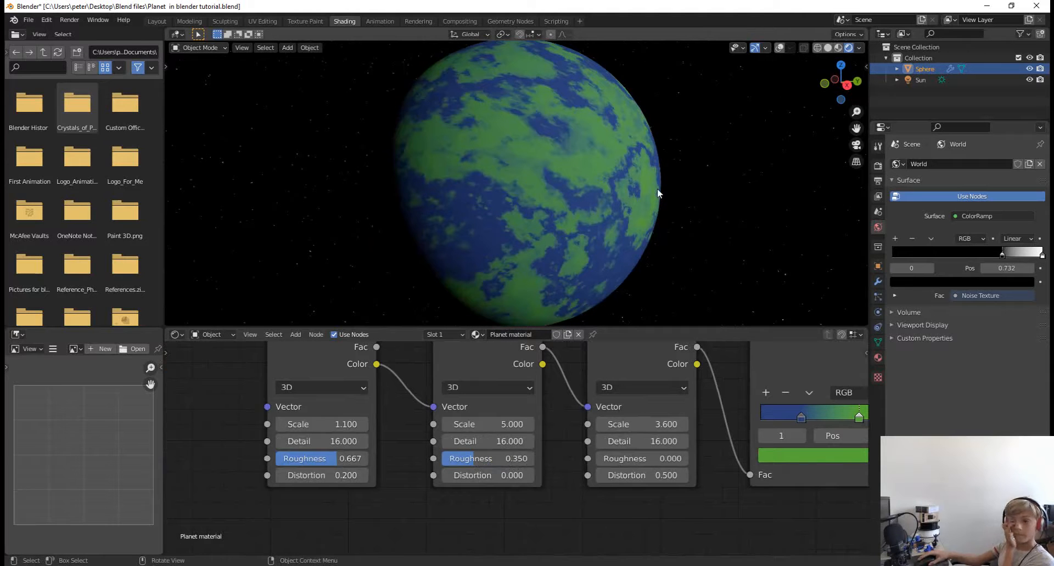
- Move the blue stop of the planet color ramp to position 0.382
middle_drag(648, 523, 550, 536)
drag(715, 431, 738, 447)
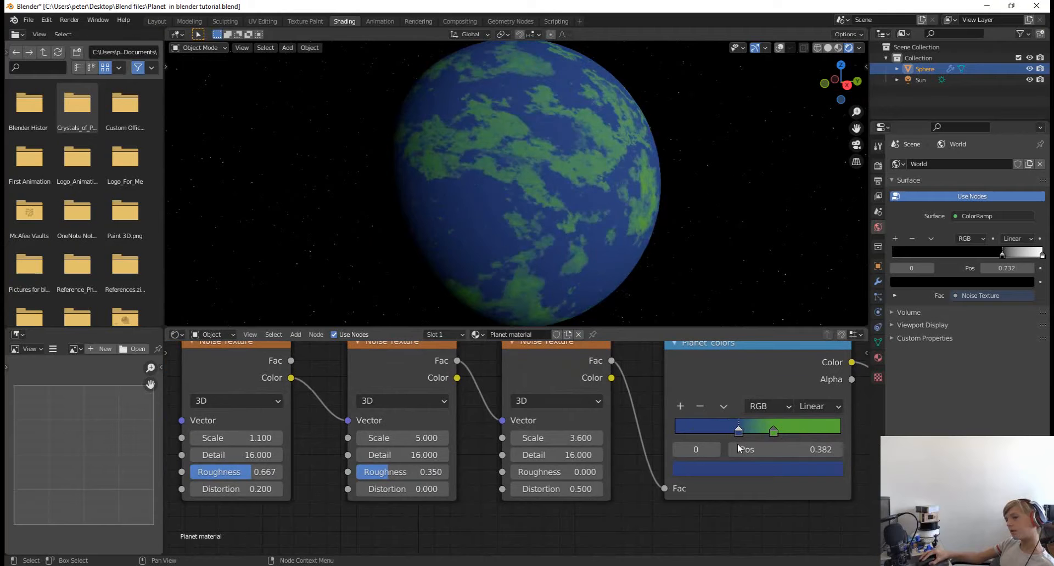
- Lower the middle Noise Texture's roughness to 0 and the first Noise Texture's roughness to 0.583
scroll(720, 176, up, 4)
drag(411, 476, 324, 470)
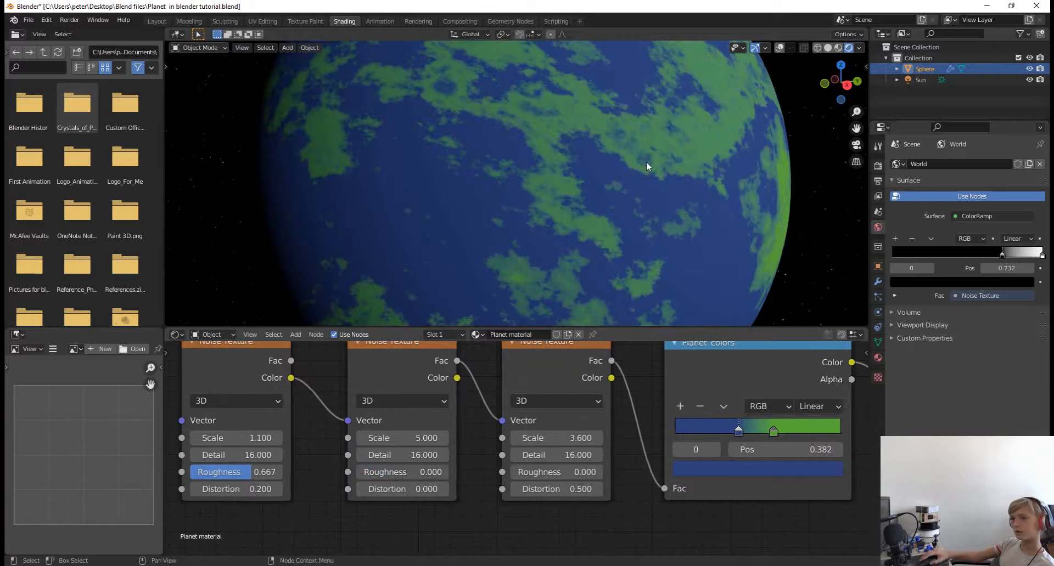
scroll(611, 187, down, 3)
mouse_move(259, 471)
mouse_down()
mouse_move(229, 476)
mouse_move(258, 475)
mouse_move(241, 479)
mouse_up()
scroll(712, 89, up, 3)
scroll(708, 93, up, 3)
scroll(705, 232, up, 3)
scroll(660, 255, down, 1)
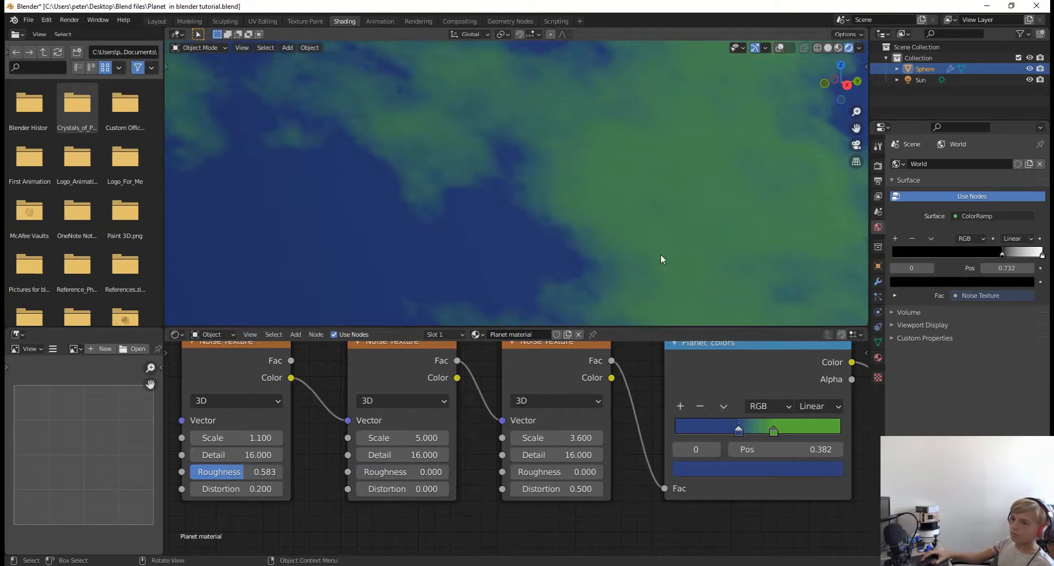
- Try lower detail values of 1 and 5 on the first Noise Texture and compare their effect on the planet
click(220, 456)
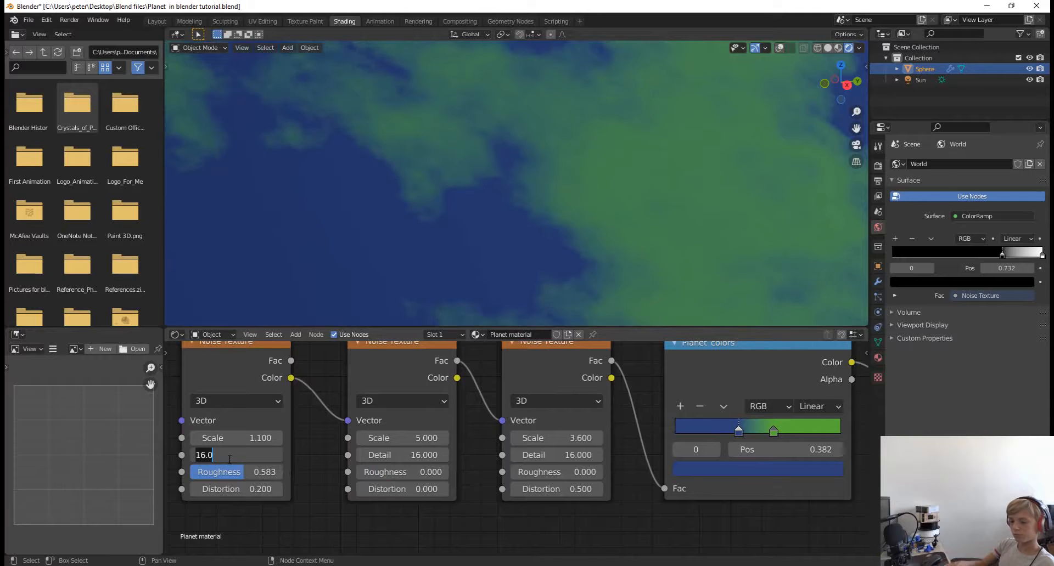
text(1)
key(Return)
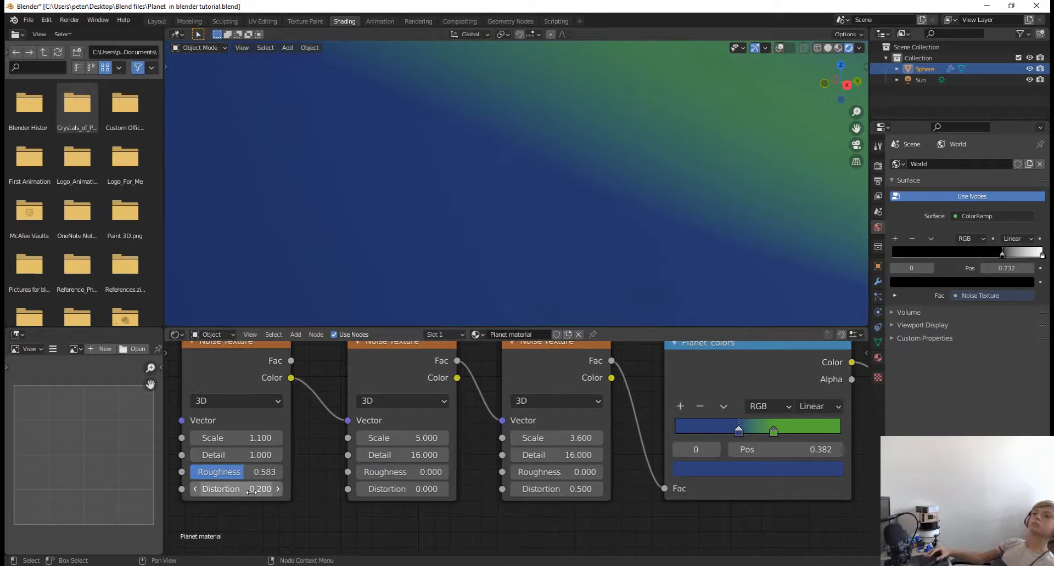
scroll(567, 203, down, 5)
scroll(590, 203, down, 4)
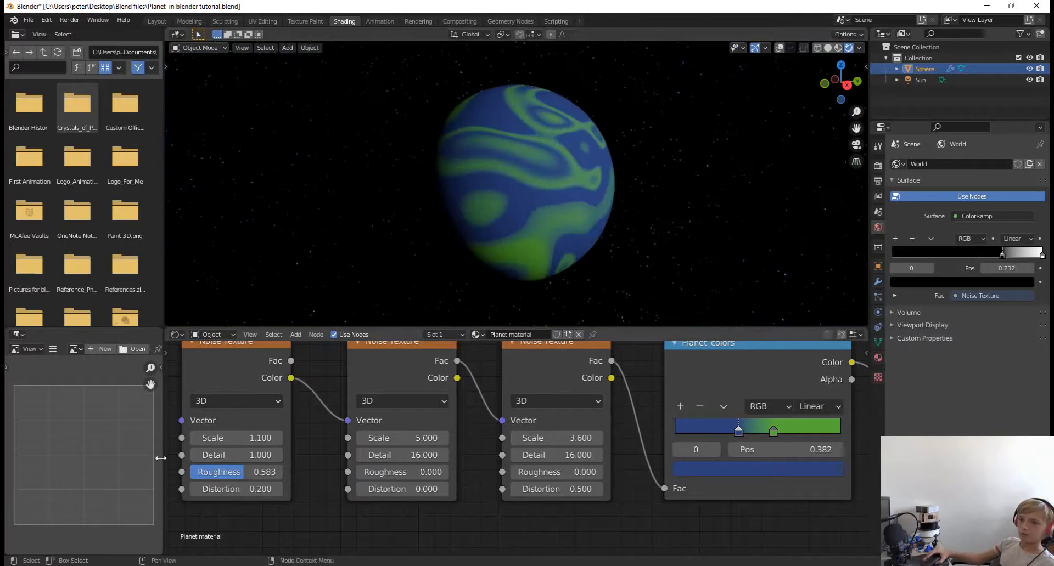
click(250, 455)
key(Return)
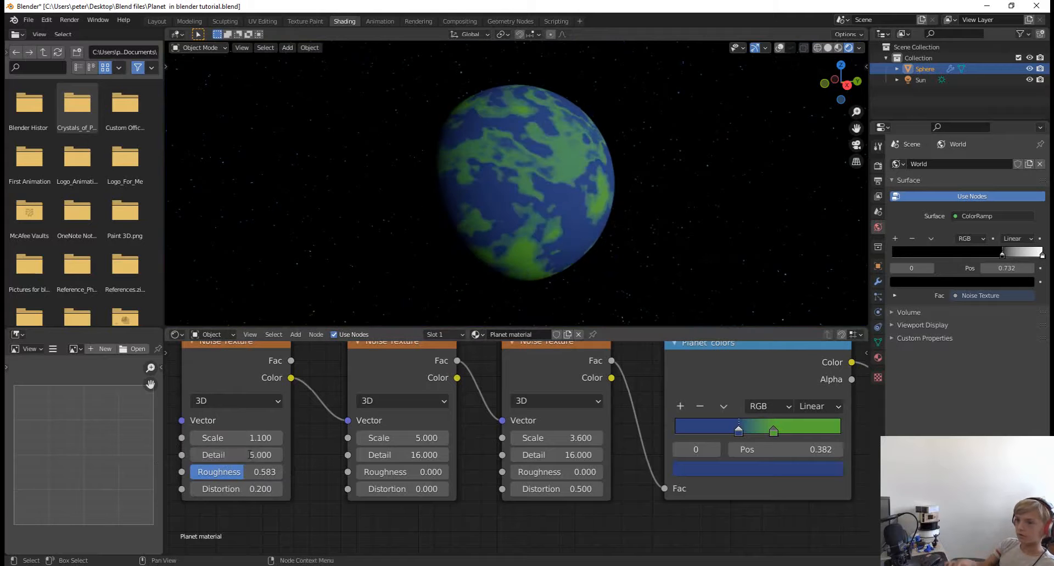
- Try a detail of 10 on the first Noise Texture, and return it to 16 after checking the planet
click(248, 455)
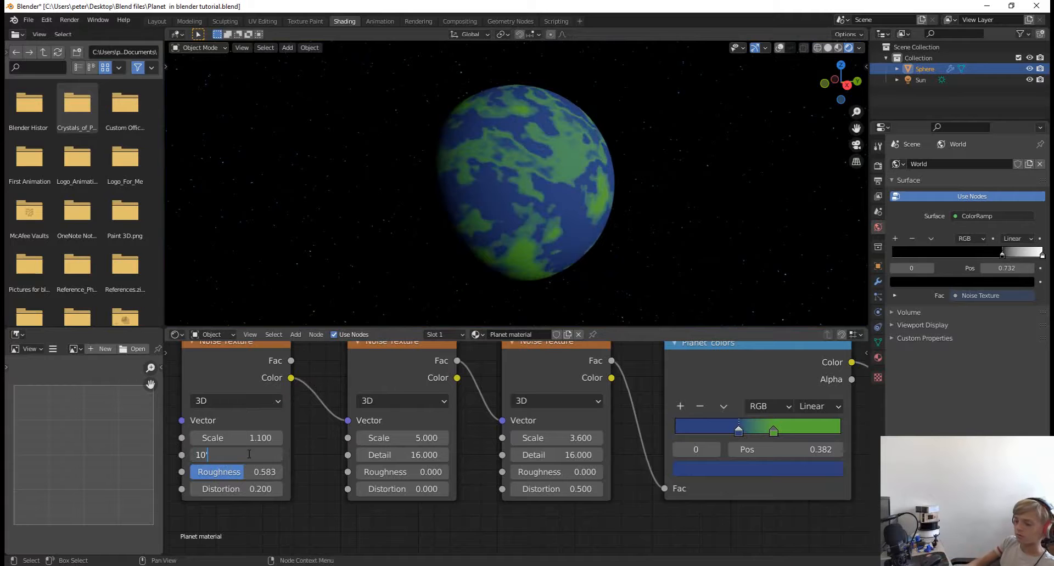
text(10')
key(Return)
click(274, 459)
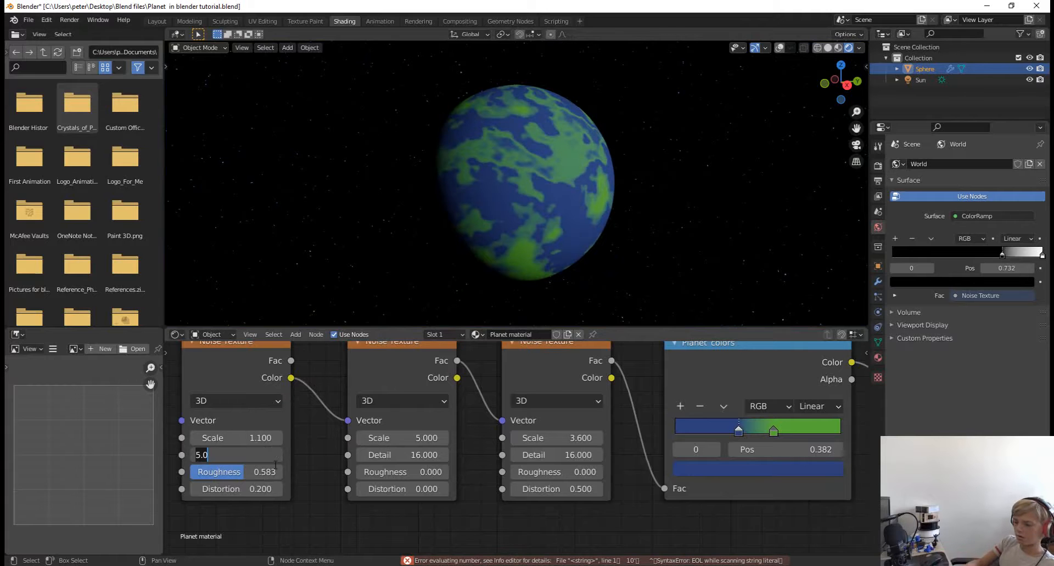
text(10)
key(Return)
scroll(603, 175, up, 5)
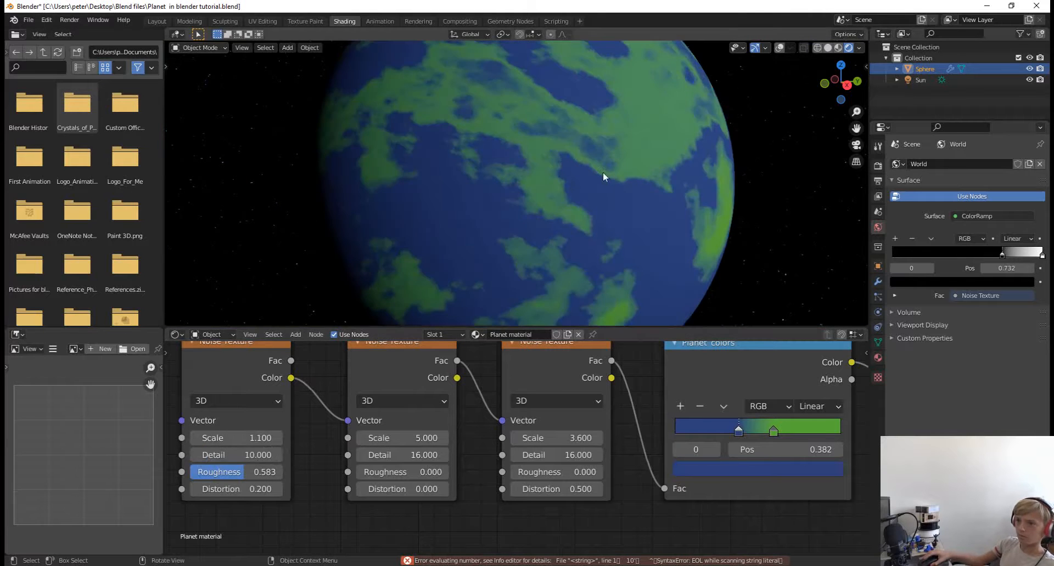
scroll(677, 232, down, 5)
middle_drag(677, 232, 652, 291)
drag(241, 452, 661, 402)
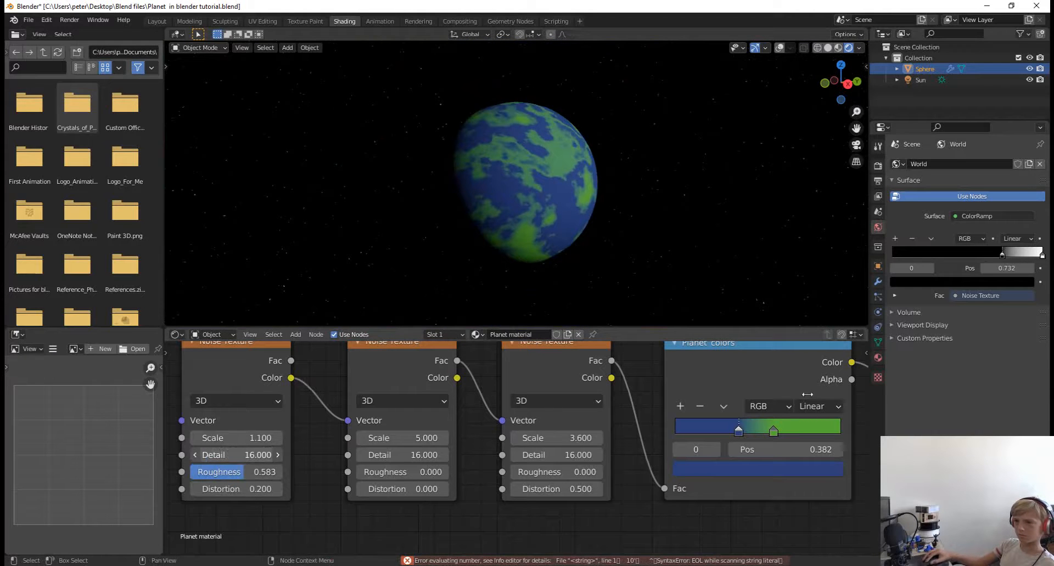
- Raise the middle Noise Texture's roughness to 0.583 and inspect the surface up close
drag(413, 468, 461, 479)
scroll(733, 166, up, 10)
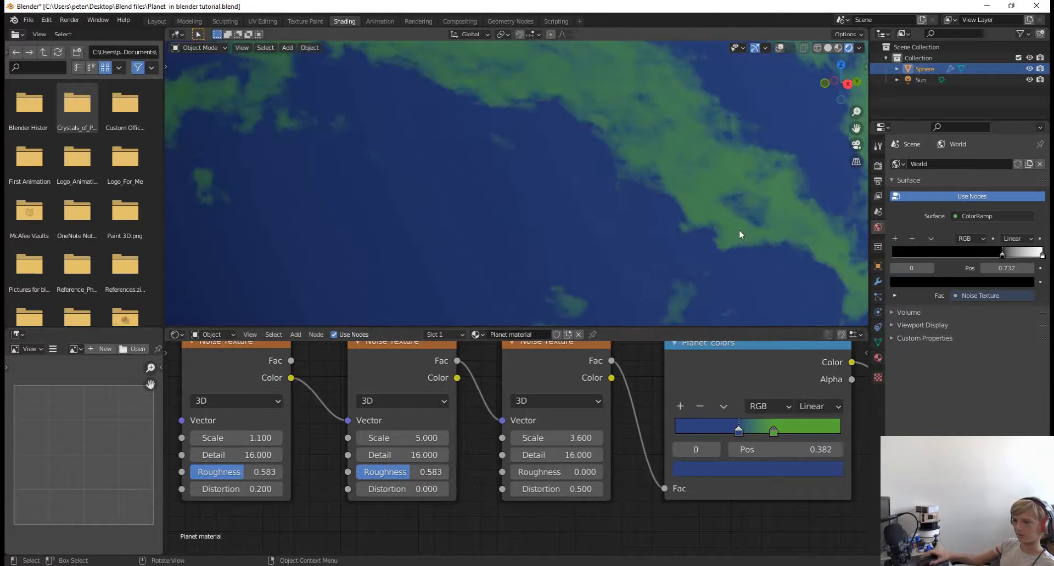
scroll(714, 228, down, 6)
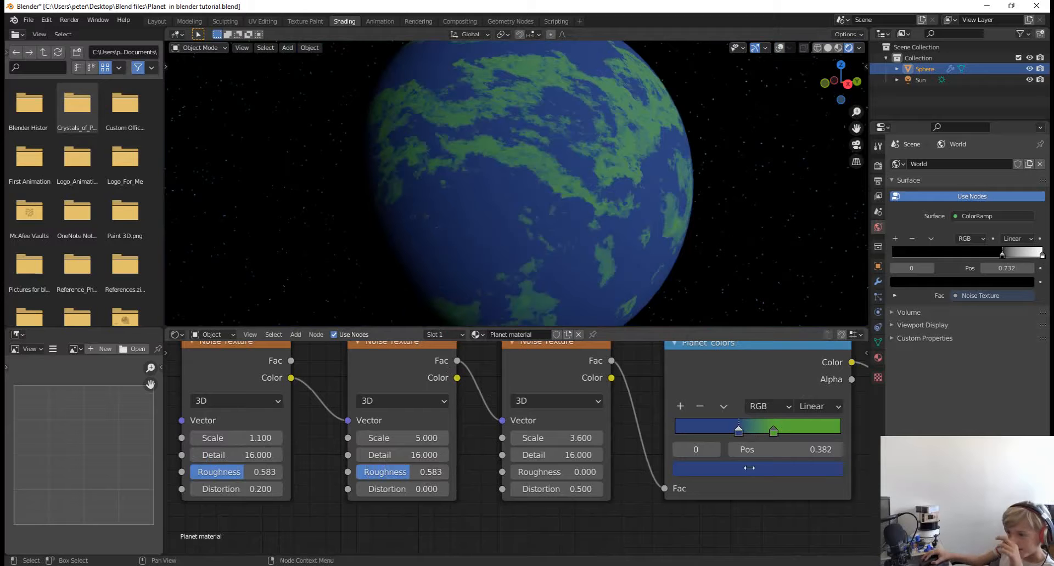
- Recolor the green stop of the planet color ramp light blue with hue 0.570 and saturation 0.938
click(749, 469)
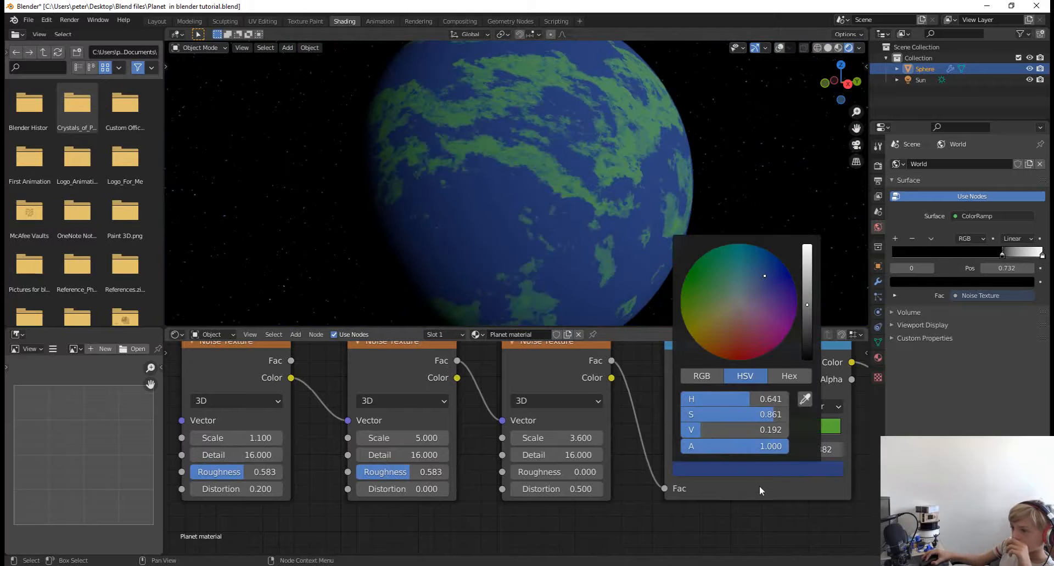
click(773, 431)
click(767, 471)
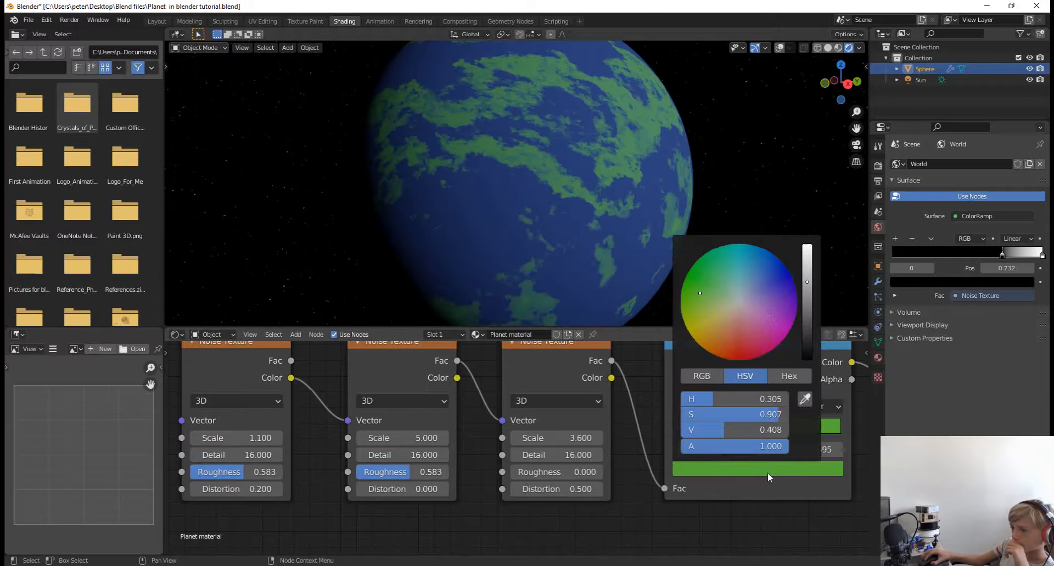
drag(703, 282, 751, 259)
- Raise the roughness of the last Noise Texture to 0.508 and of the middle one to 0.825
drag(551, 473, 607, 470)
scroll(677, 226, up, 6)
middle_drag(677, 226, 472, 384)
scroll(666, 235, down, 6)
drag(430, 472, 463, 487)
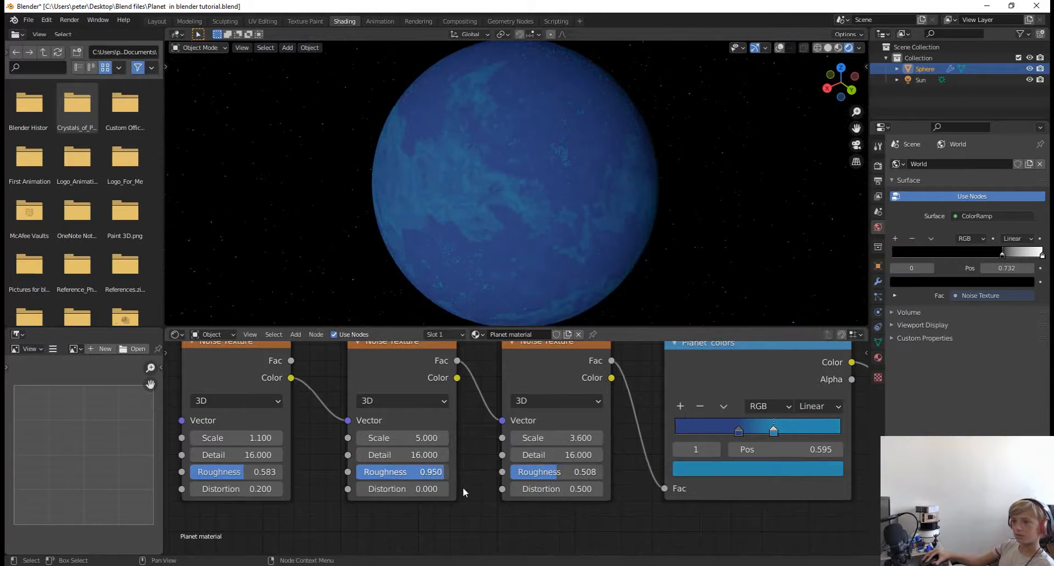
middle_drag(492, 232, 609, 129)
scroll(715, 489, down, 1)
scroll(716, 489, down, 1)
- Try different stop orders in the planet color ramp, ending with light blue at 0.586 after the dark blue stop
drag(707, 433, 666, 449)
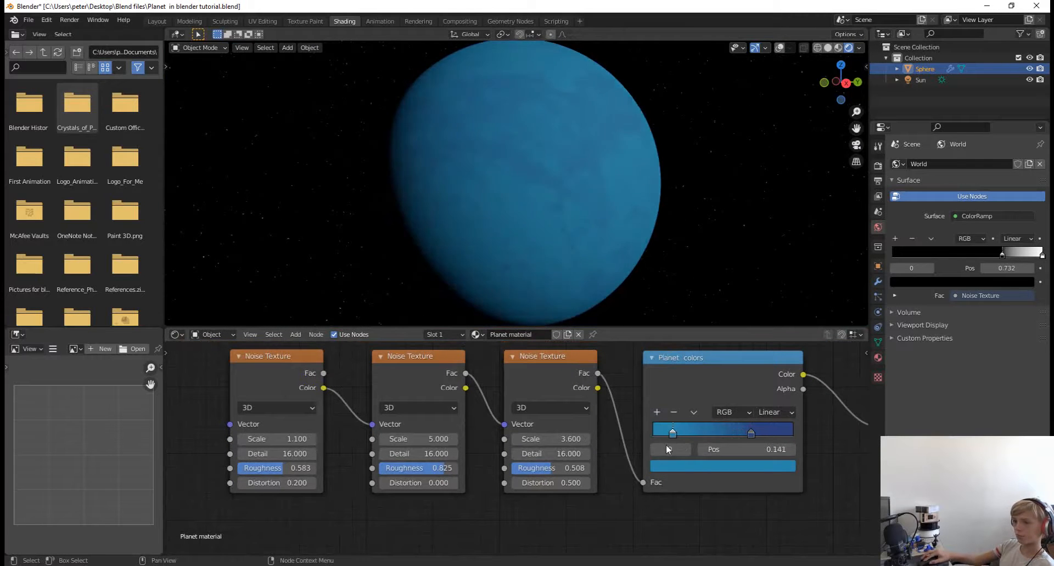
drag(733, 439, 694, 440)
drag(766, 431, 734, 438)
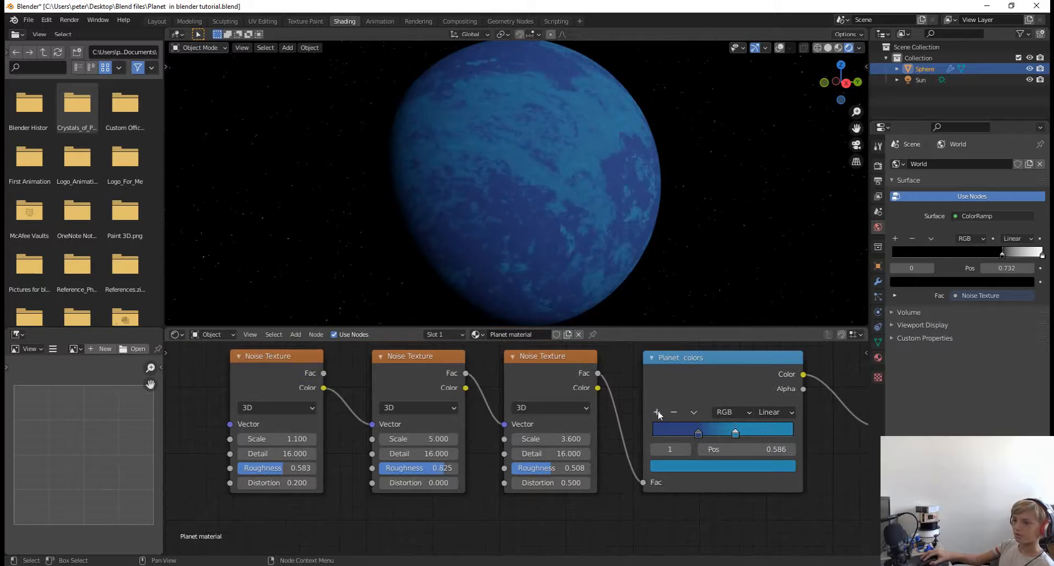
- Add a stop between the dark blue and light blue ones, save the file, and recolor the new stop purple
click(656, 413)
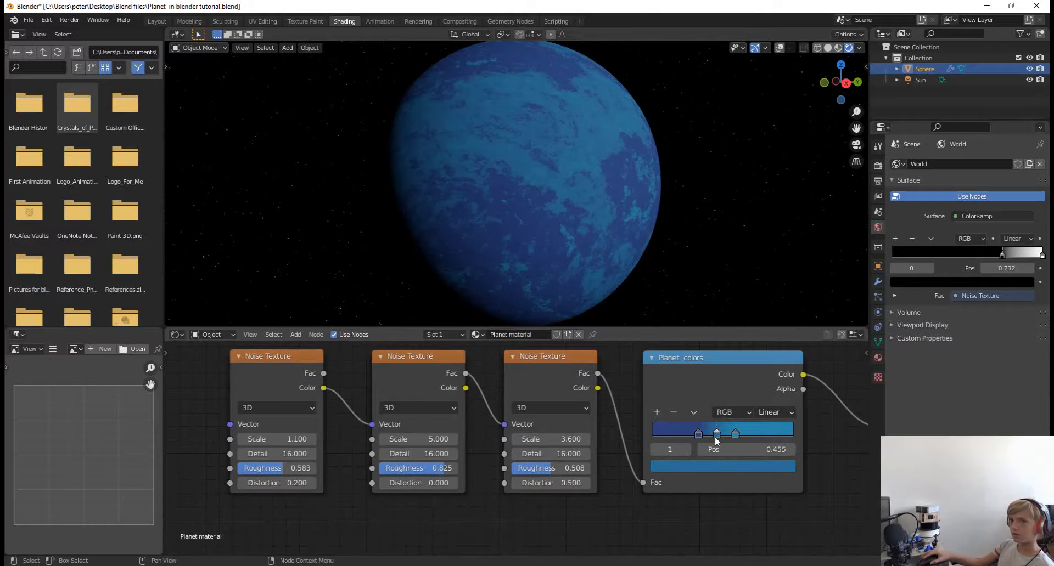
key(ctrl+s)
click(723, 462)
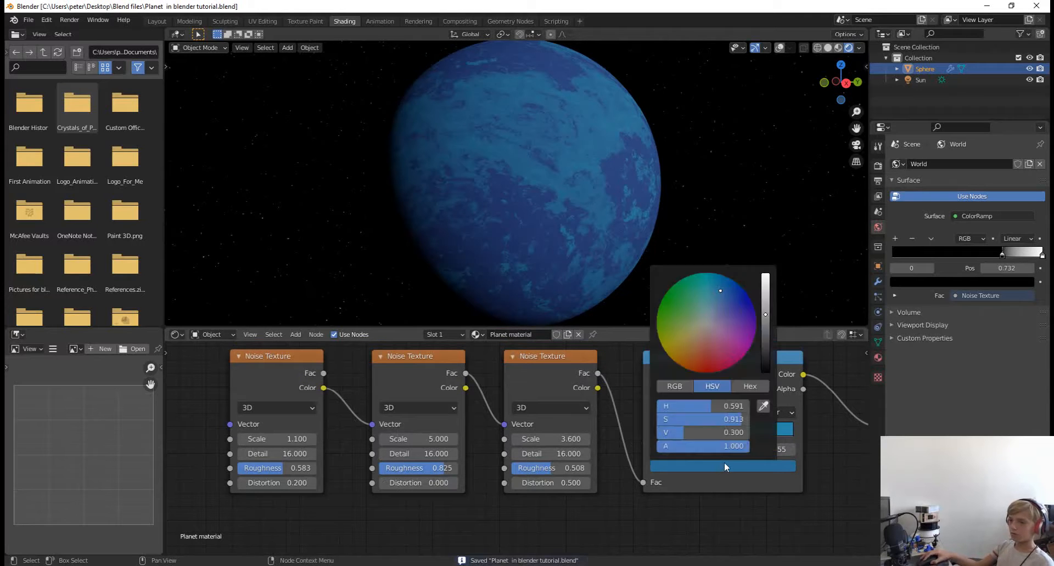
drag(723, 287, 730, 318)
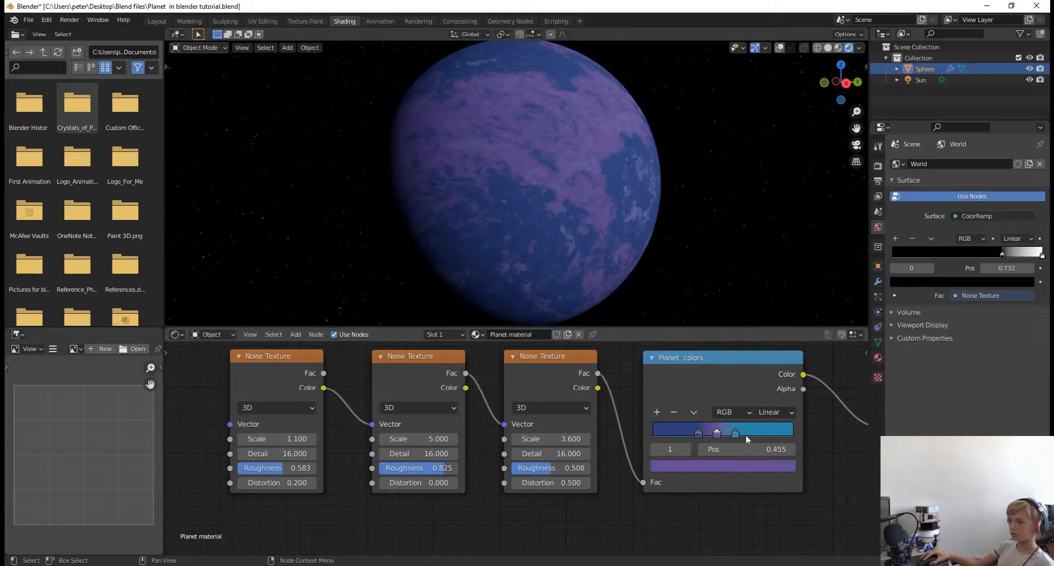
- Rearrange the color ramp stops so light blue comes first, dark blue sits at 0.464 and purple at 0.768
mouse_move(718, 433)
mouse_down()
mouse_move(676, 432)
mouse_move(744, 433)
mouse_move(704, 437)
mouse_move(715, 438)
mouse_up()
drag(726, 436, 710, 437)
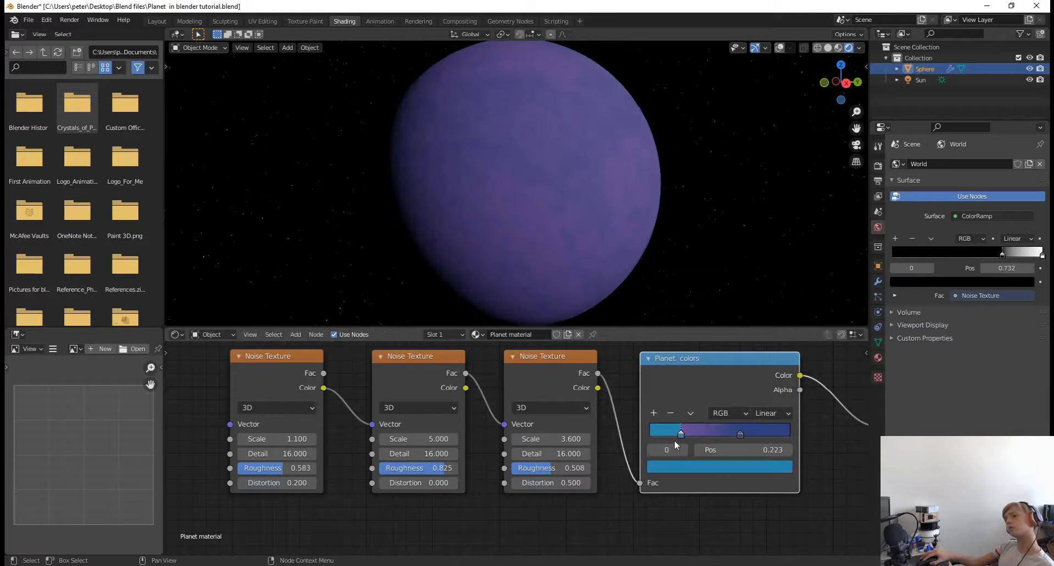
drag(684, 437, 761, 433)
mouse_move(690, 433)
mouse_down()
mouse_move(718, 430)
mouse_move(676, 438)
mouse_up()
drag(748, 436, 722, 439)
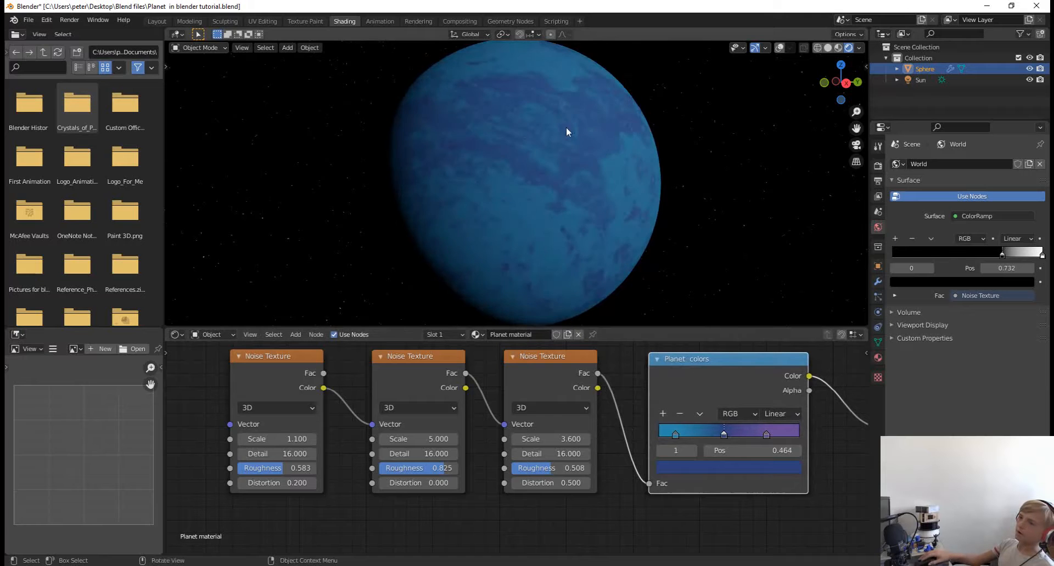
- Recolor the light blue stop of the planet color ramp brown
scroll(576, 126, down, 5)
middle_drag(631, 91, 669, 128)
scroll(631, 170, up, 6)
middle_drag(621, 183, 706, 383)
scroll(641, 212, down, 3)
click(675, 434)
click(684, 465)
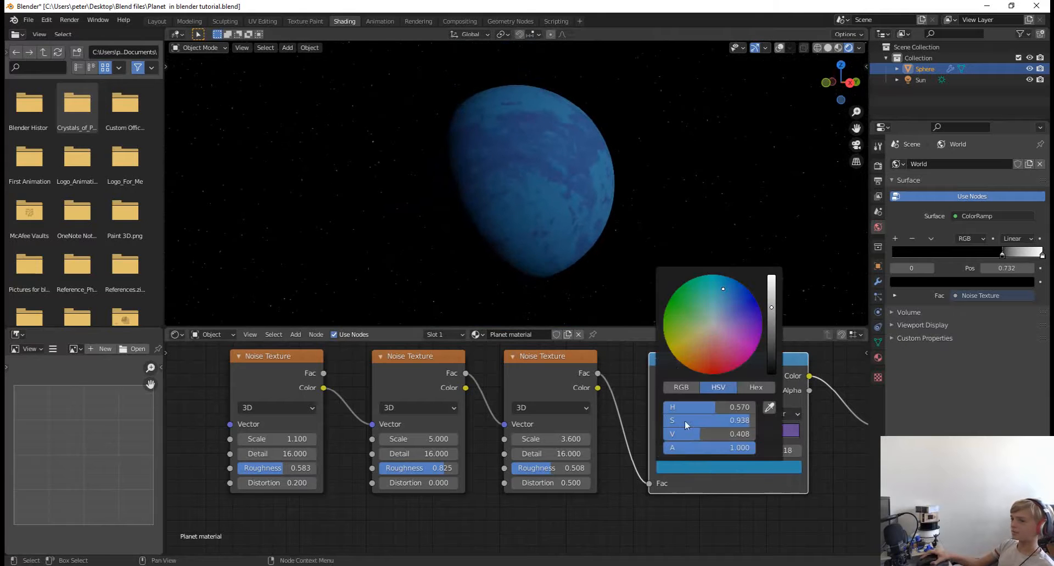
drag(717, 289, 701, 350)
drag(776, 320, 706, 350)
- Recolor the dark blue stop reddish brown with hue 0.027, saturation 0.784 and value 0.127, and the purple stop red
click(724, 434)
click(728, 467)
drag(771, 327, 769, 335)
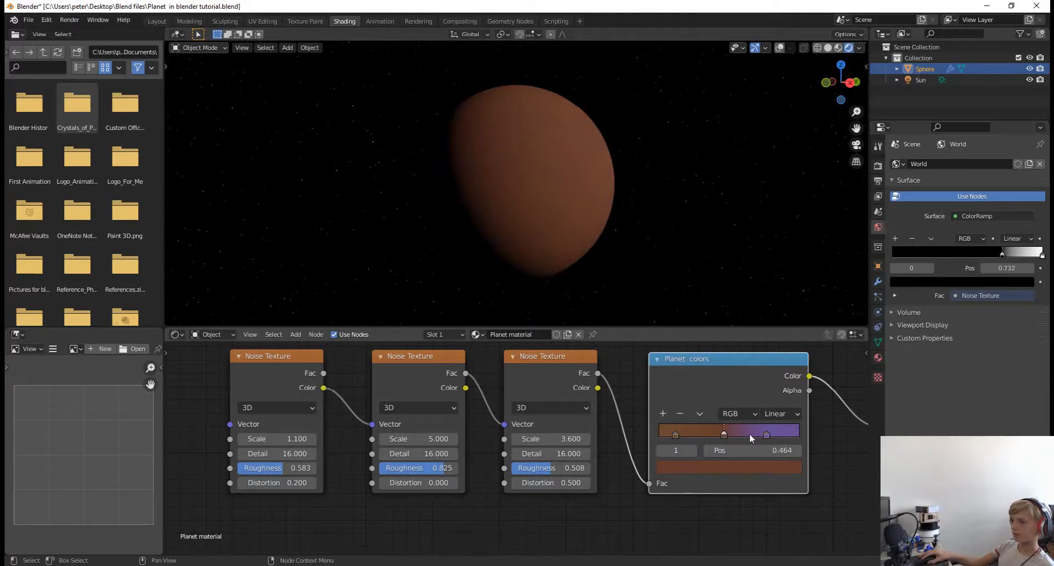
click(766, 434)
drag(722, 346, 716, 371)
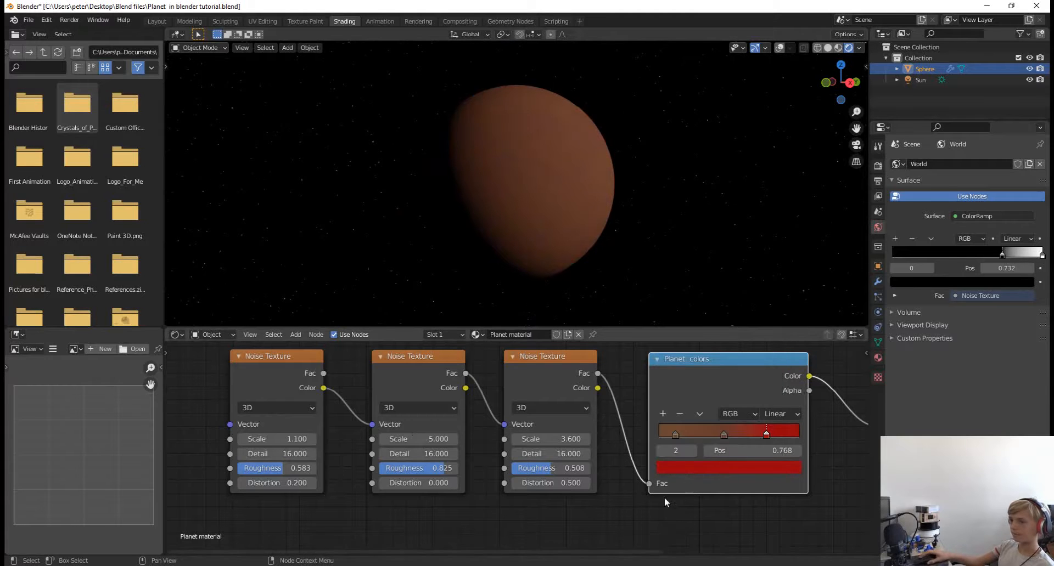
- Move the reddish-brown middle stop to position 0.386 and the brown stop slightly closer to the ramp's start
drag(723, 434, 756, 434)
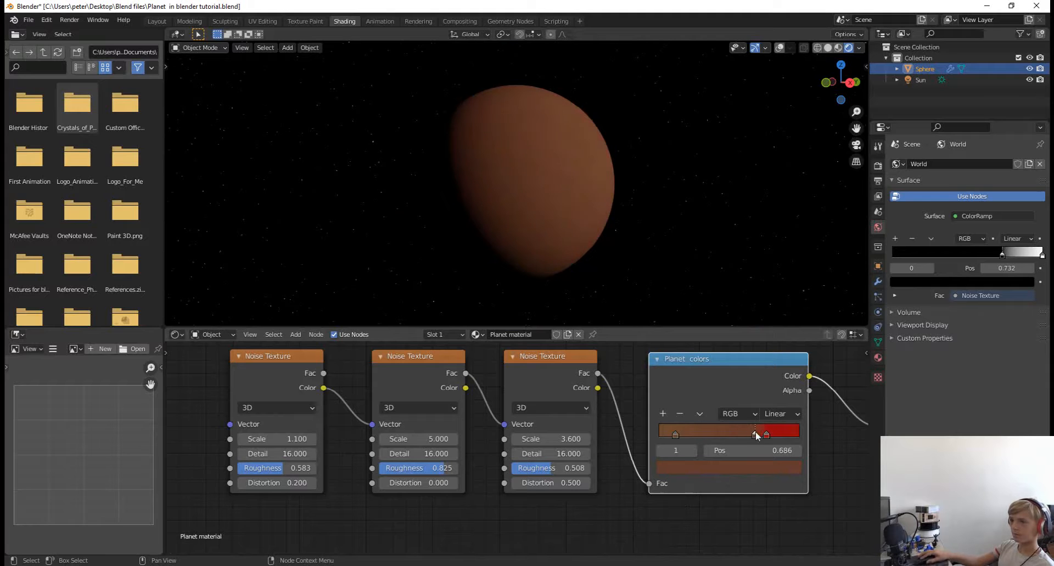
middle_drag(583, 208, 533, 209)
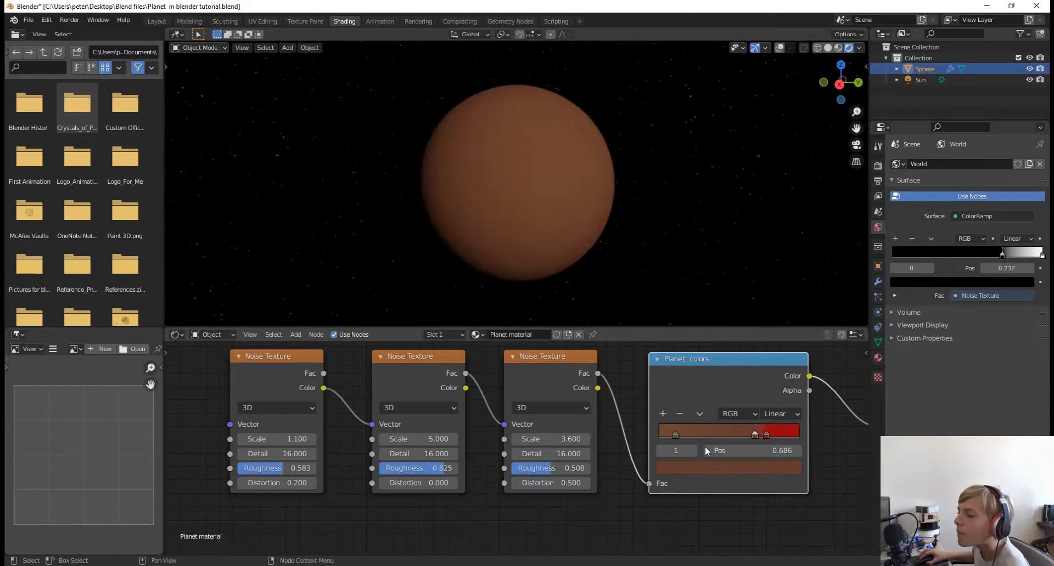
drag(675, 433, 712, 435)
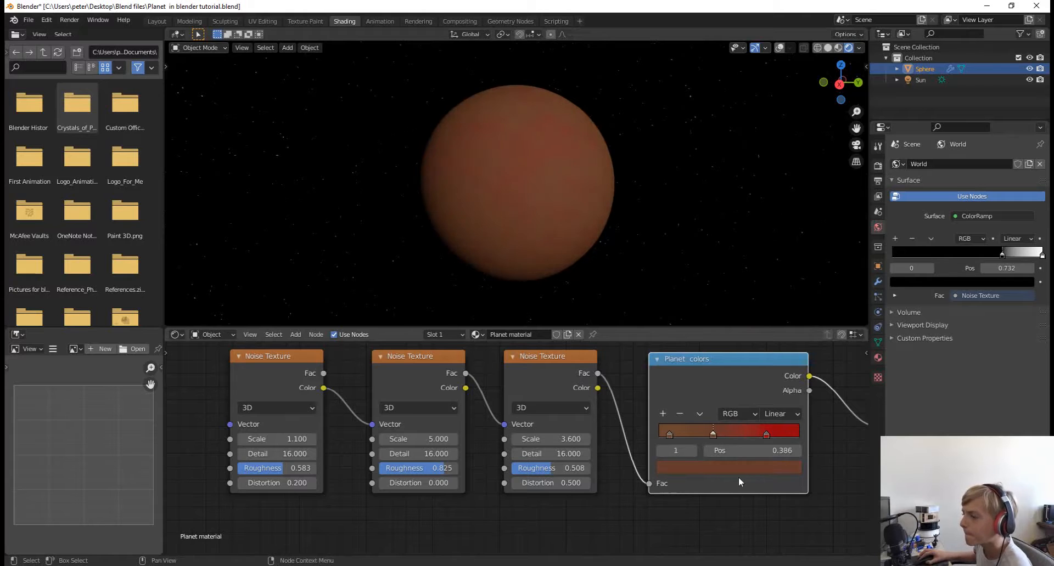
- Darken the middle color ramp stop by lowering its value, check the planet's surface, and save the file
click(702, 467)
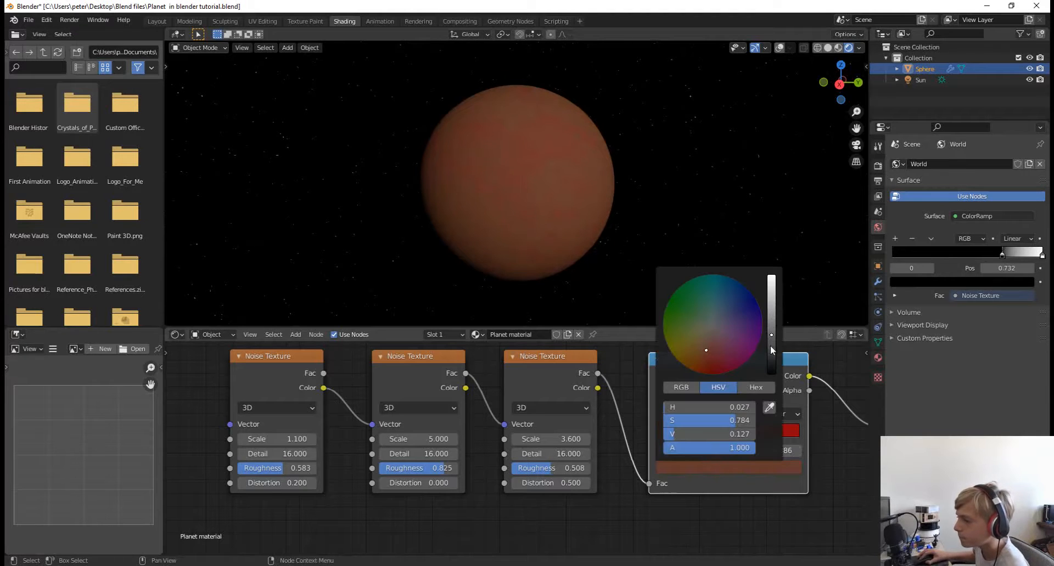
drag(773, 333, 763, 351)
middle_drag(456, 215, 493, 215)
scroll(798, 203, up, 1)
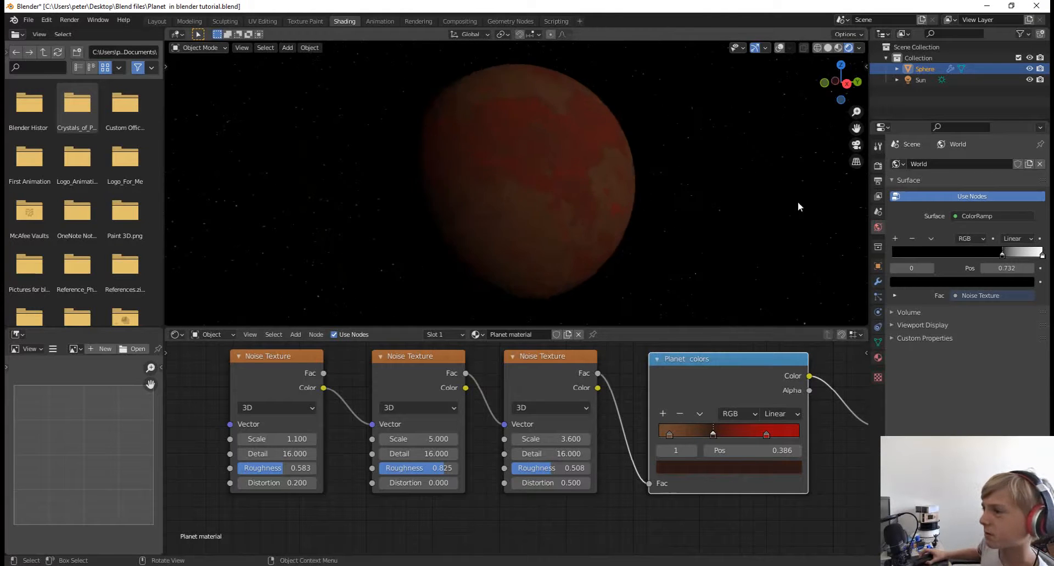
scroll(779, 202, up, 4)
middle_drag(746, 199, 724, 156)
scroll(738, 178, down, 3)
key(ctrl+s)
- Shift the three Noise Textures and the planet color ramp away from the Diffuse BSDF to make room between them
scroll(631, 526, down, 2)
middle_drag(596, 511, 462, 476)
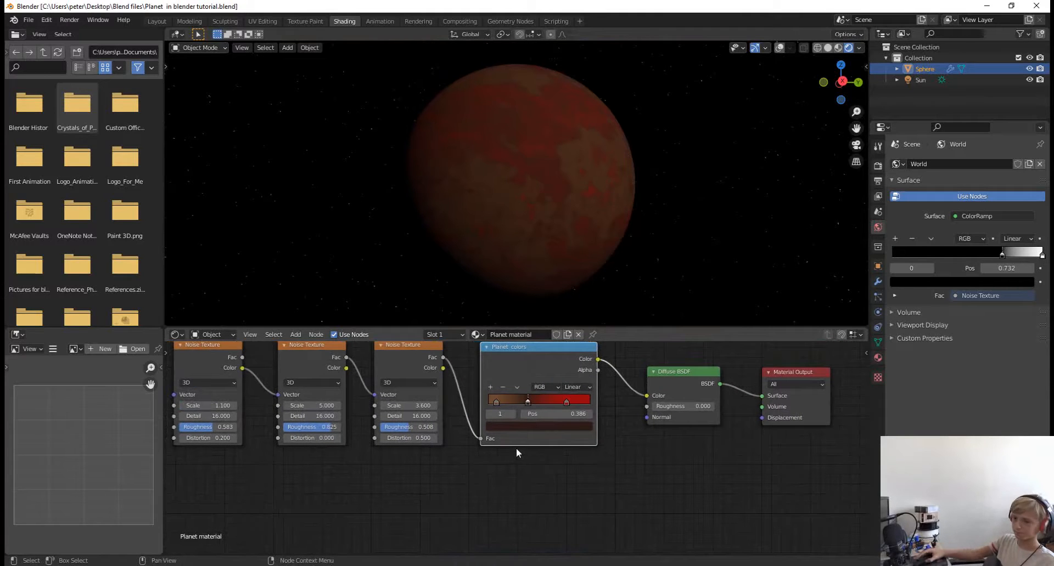
scroll(516, 448, down, 1)
middle_drag(272, 383, 295, 409)
drag(238, 367, 568, 474)
drag(560, 394, 475, 388)
click(642, 367)
mouse_move(597, 442)
middle_down()
mouse_move(609, 437)
mouse_move(590, 439)
middle_up()
- Insert a MixRGB node into the link between the planet color ramp and the Diffuse BSDF
key(shift+a)
mouse_move(606, 388)
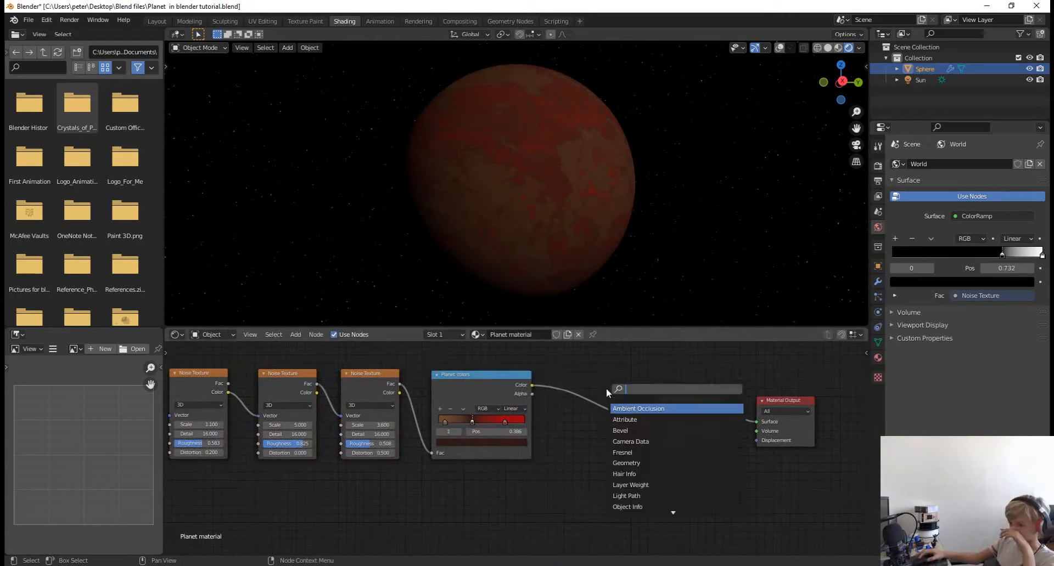
text(mix)
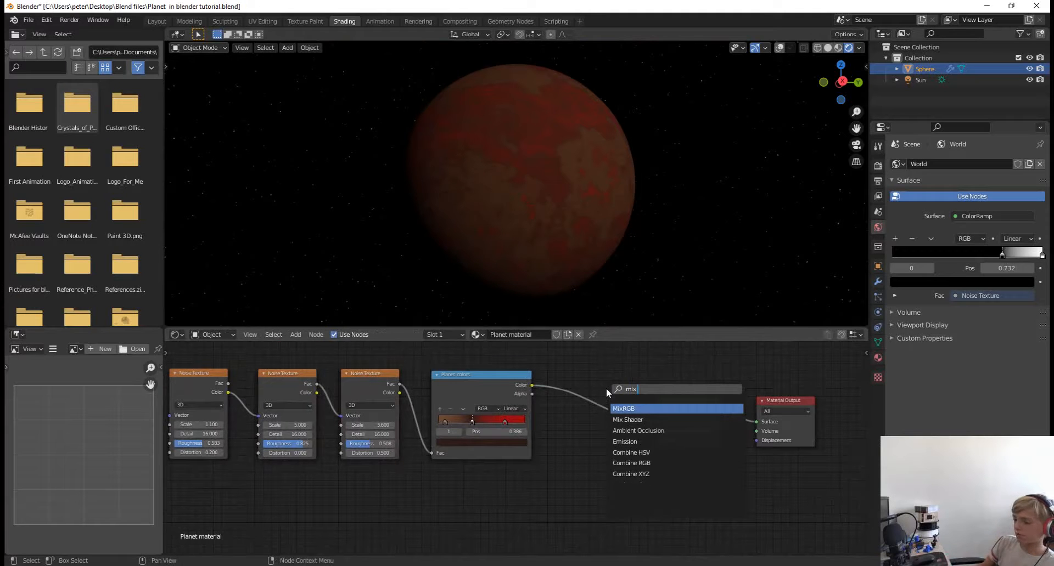
key(Return)
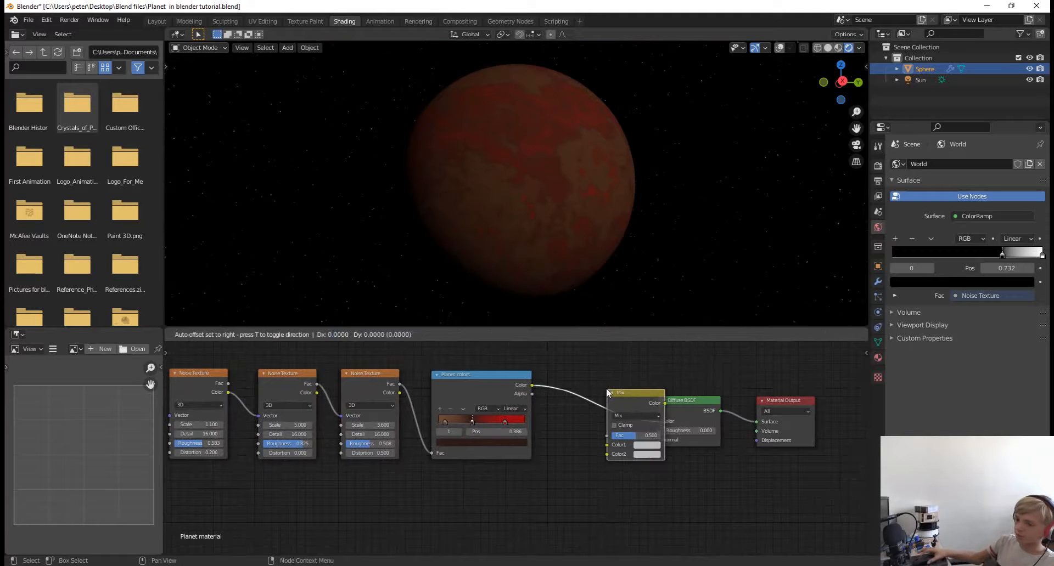
click(570, 386)
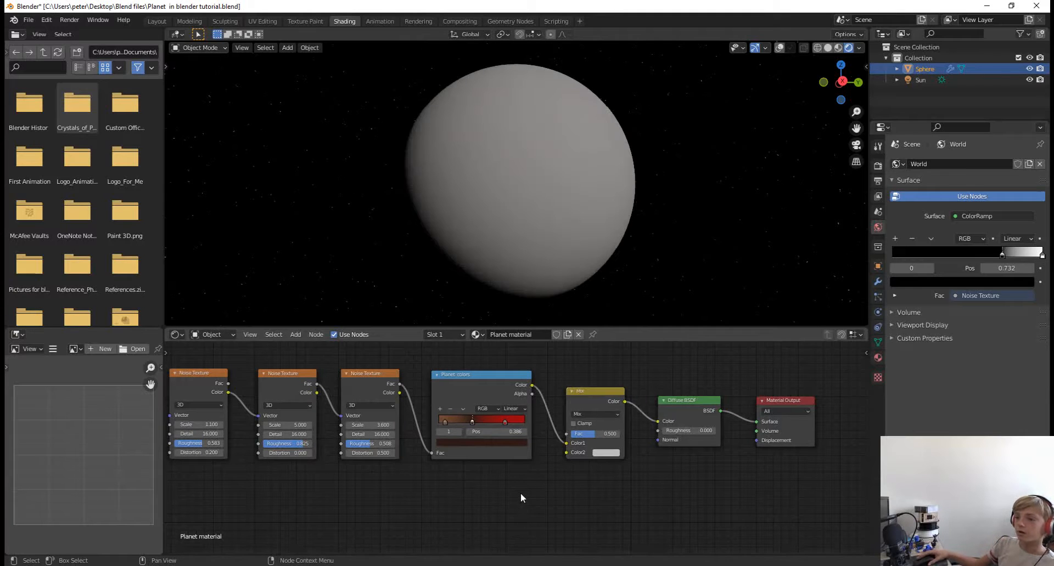
- Save the Blender file with the new Mix node in place
middle_drag(521, 493, 557, 488)
mouse_move(650, 240)
middle_down()
mouse_move(670, 242)
mouse_move(615, 242)
middle_up()
key(ctrl+s)
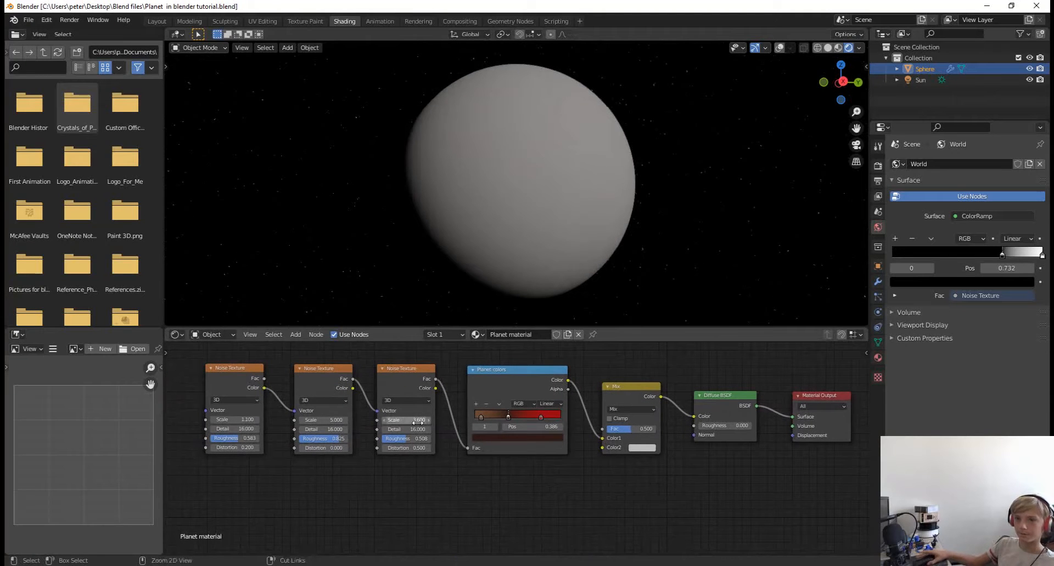
- Add a ColorRamp node below the planet color ramp
middle_drag(490, 419, 479, 396)
click(620, 387)
click(702, 467)
middle_drag(471, 494, 503, 450)
key(shift+a)
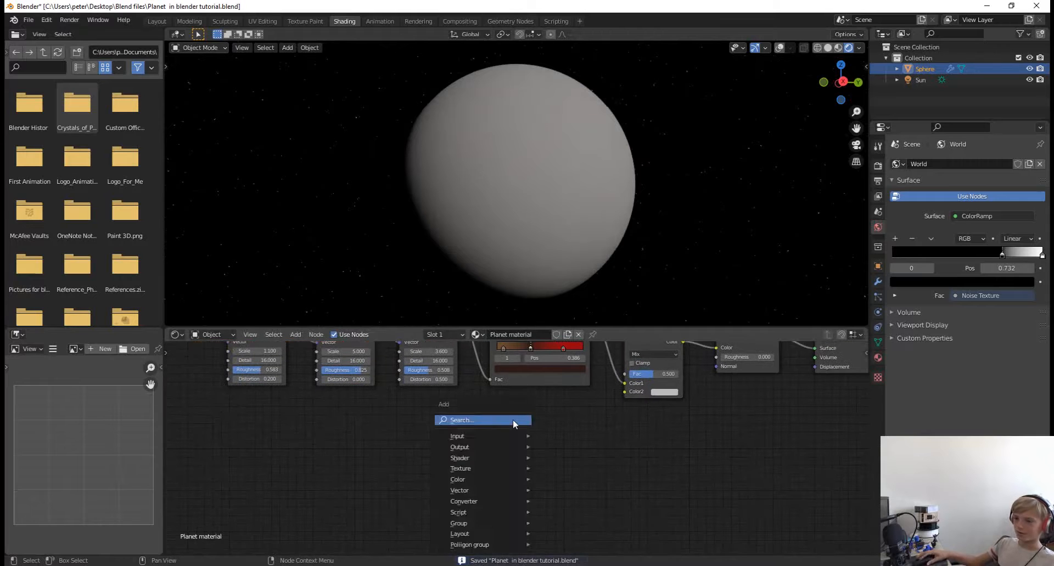
click(513, 420)
text(color)
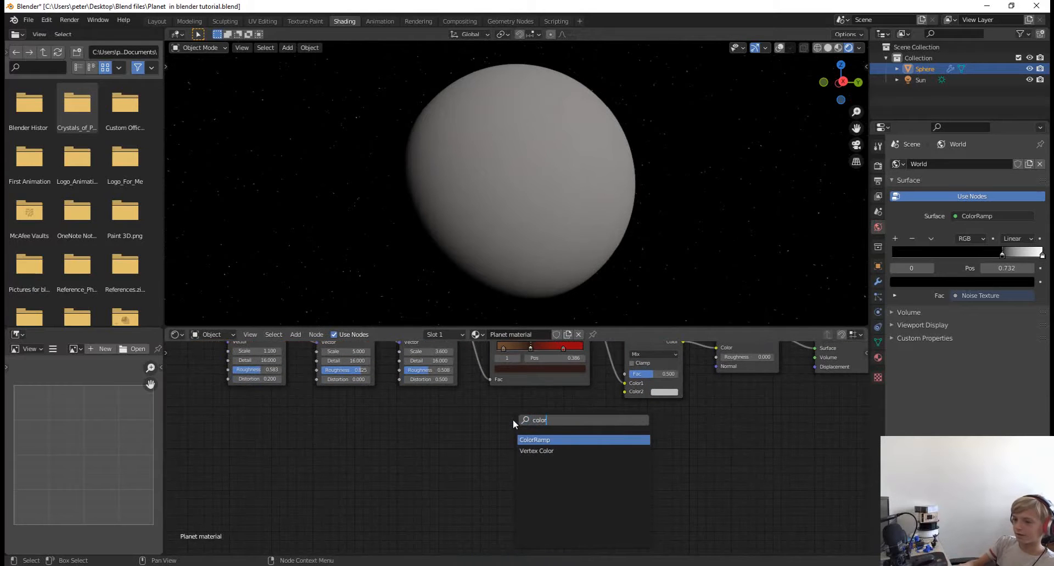
key(Return)
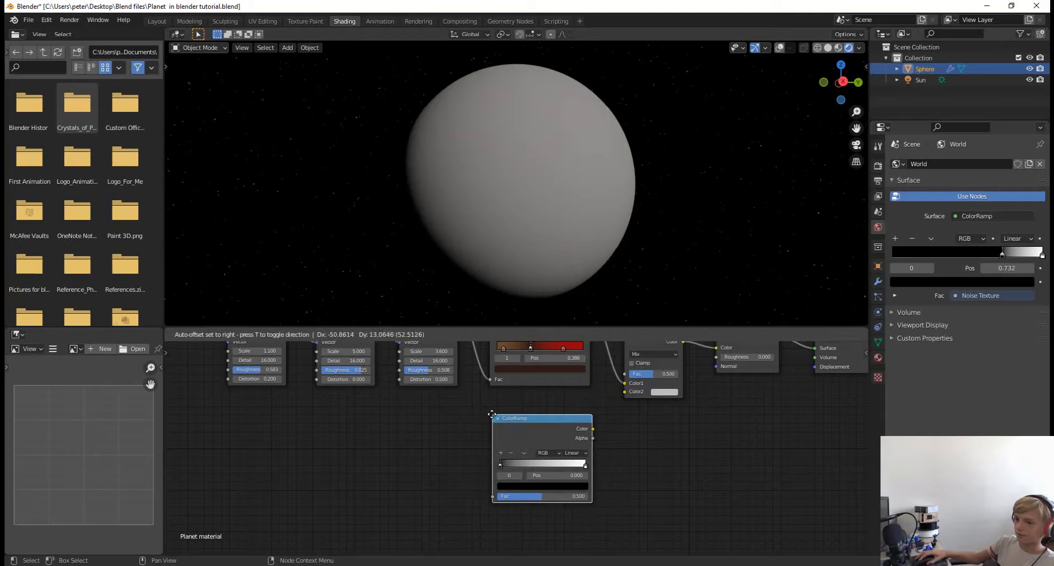
click(493, 420)
- Add a Noise Texture node next to the new ColorRamp, on its input side
key(shift+a)
click(380, 416)
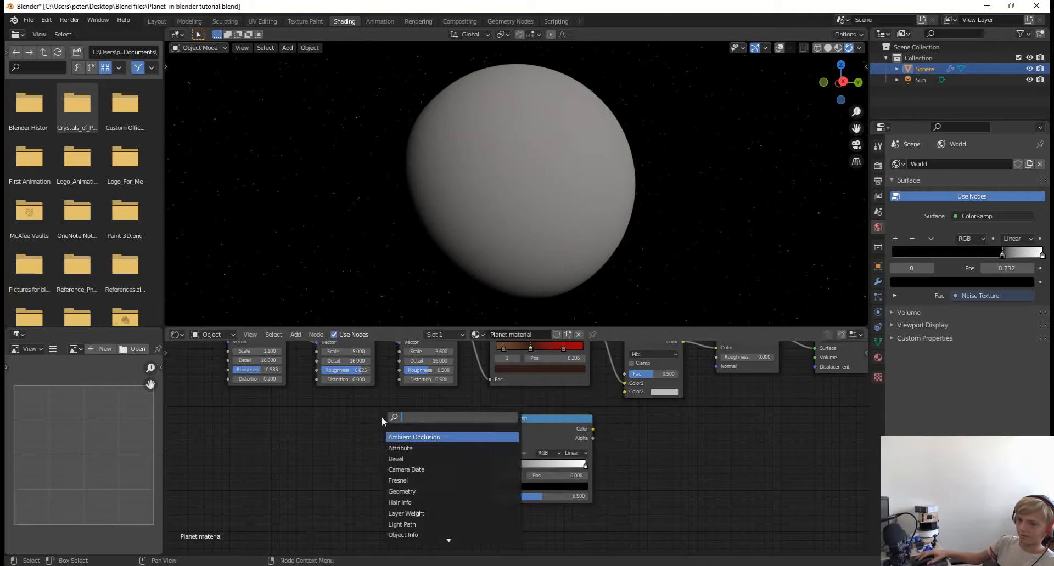
text(noise)
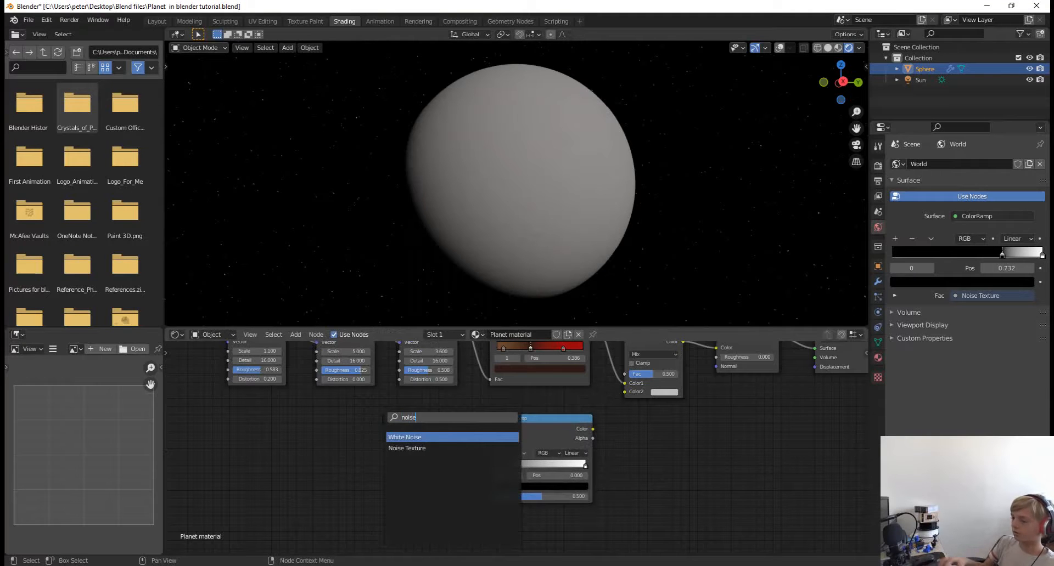
click(407, 449)
click(422, 449)
- Link the new ColorRamp's Color to the Mix node's Color2 and the new Noise Texture's Fac to the ramp, and save the file
middle_drag(614, 466, 542, 528)
drag(523, 489, 552, 453)
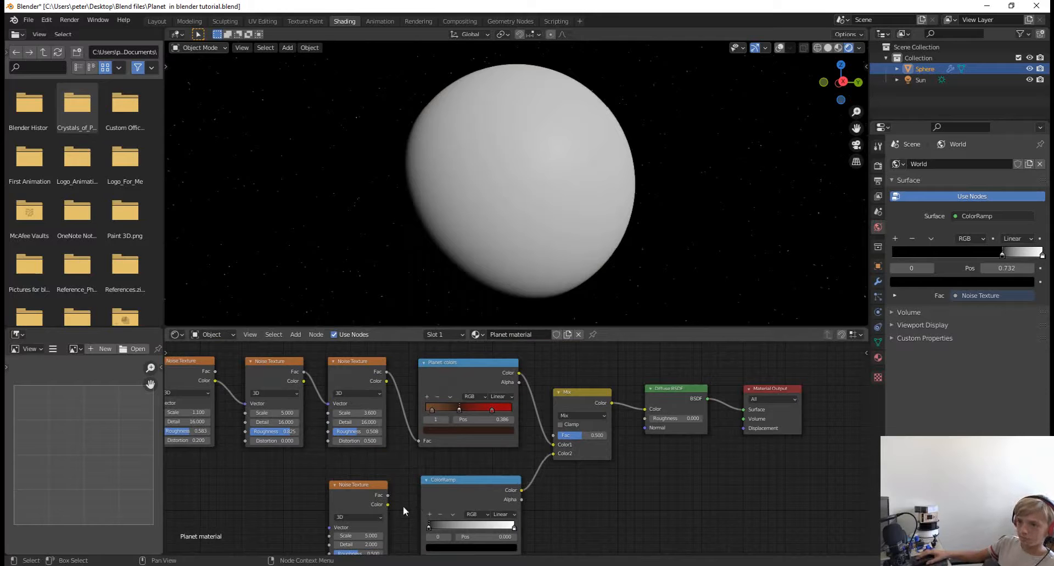
middle_drag(390, 483, 387, 449)
drag(386, 464, 417, 526)
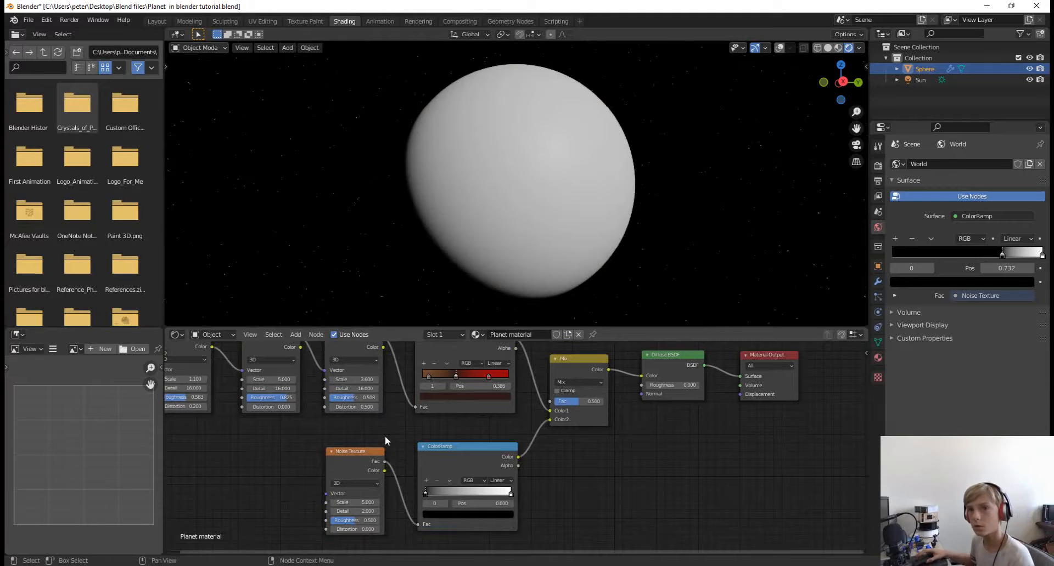
key(ctrl+s)
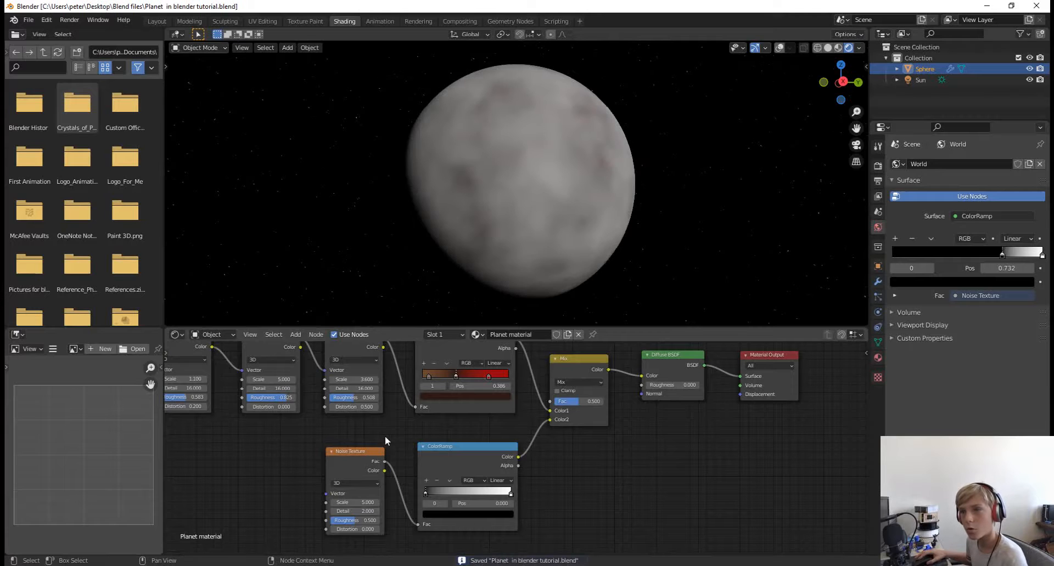
- Set the new Noise Texture's scale to 45.3, detail to 16 and roughness to 0.725, and inspect the planet's surface up close
middle_drag(631, 225, 506, 238)
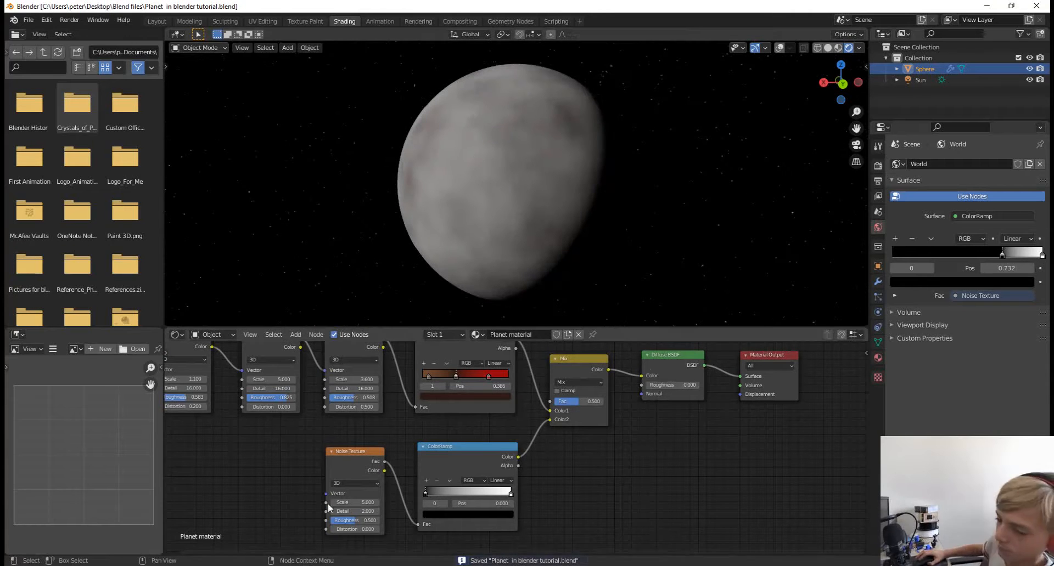
drag(351, 502, 737, 521)
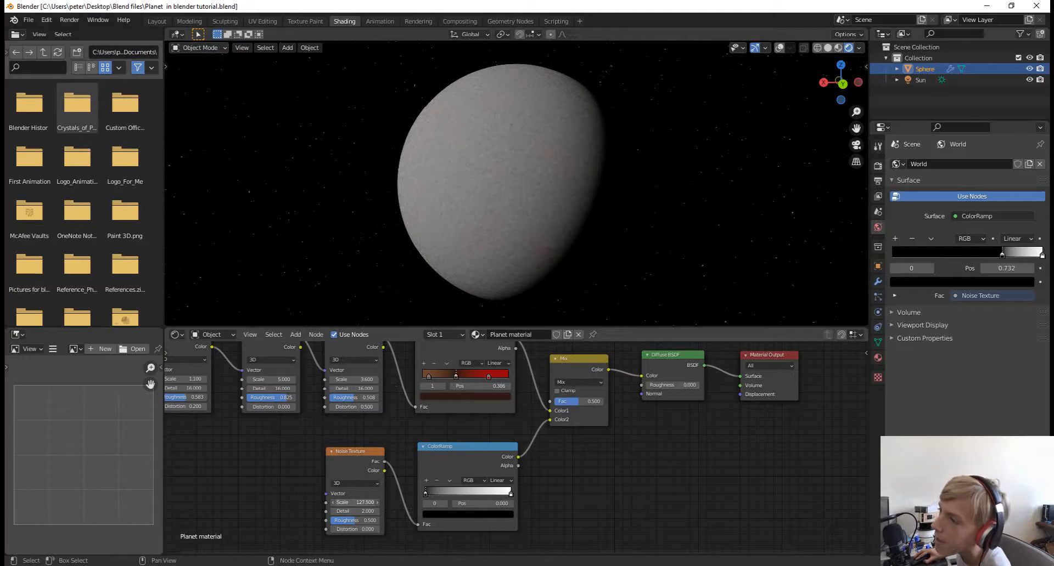
drag(360, 503, 460, 491)
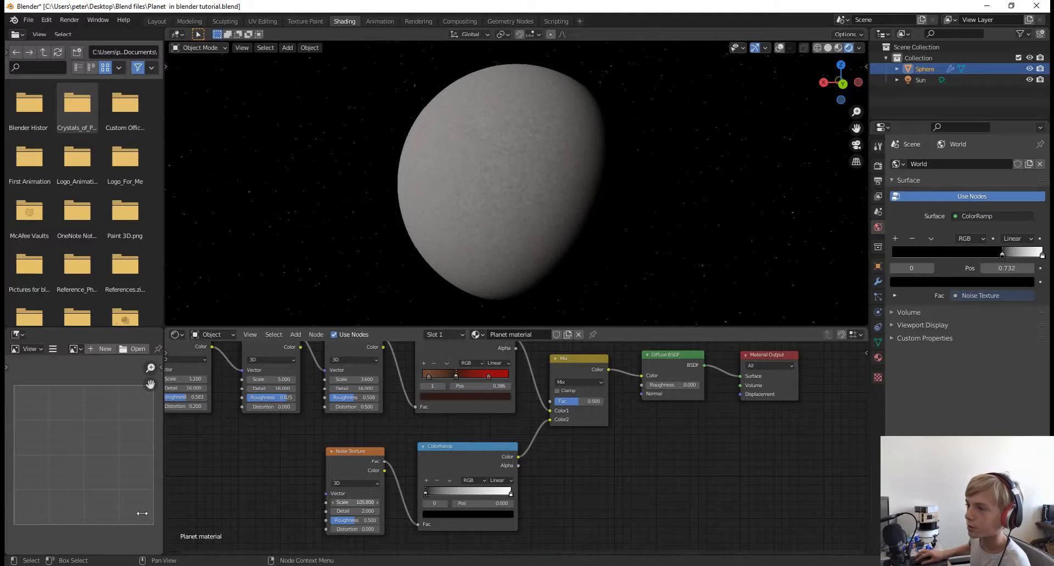
drag(355, 502, 275, 503)
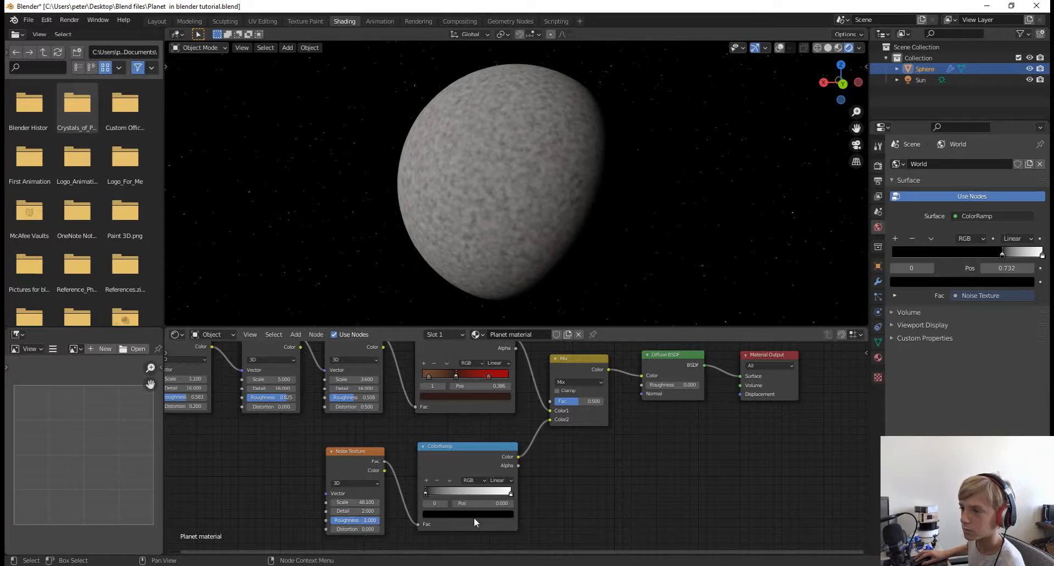
drag(352, 511, 772, 557)
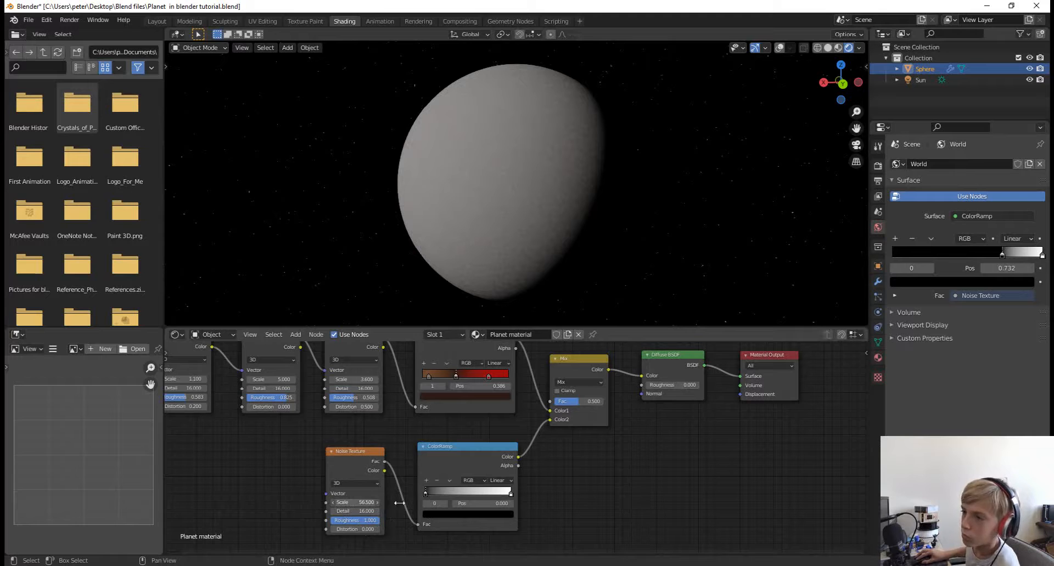
drag(279, 519, 250, 521)
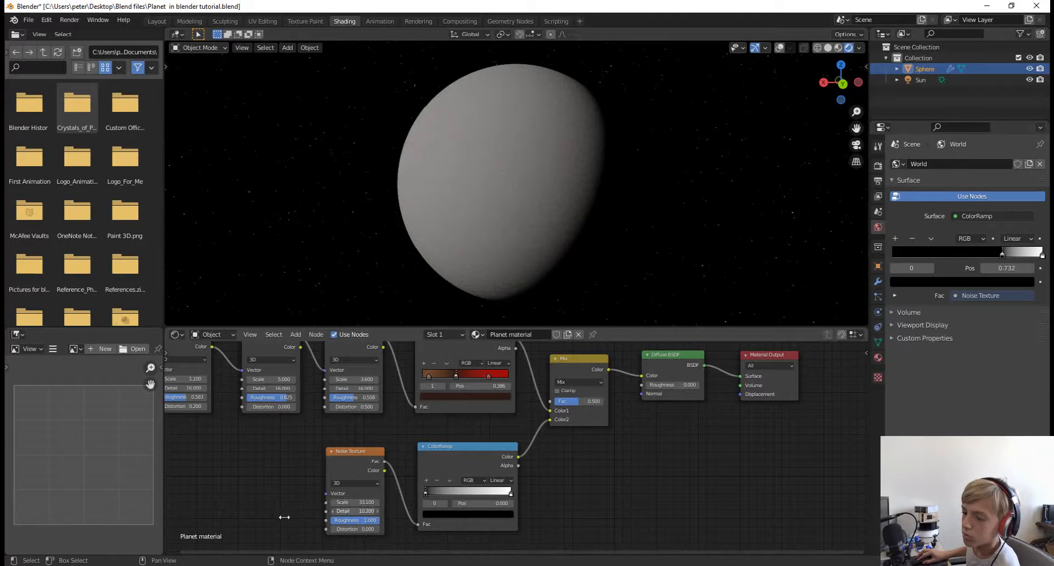
drag(631, 512, 818, 513)
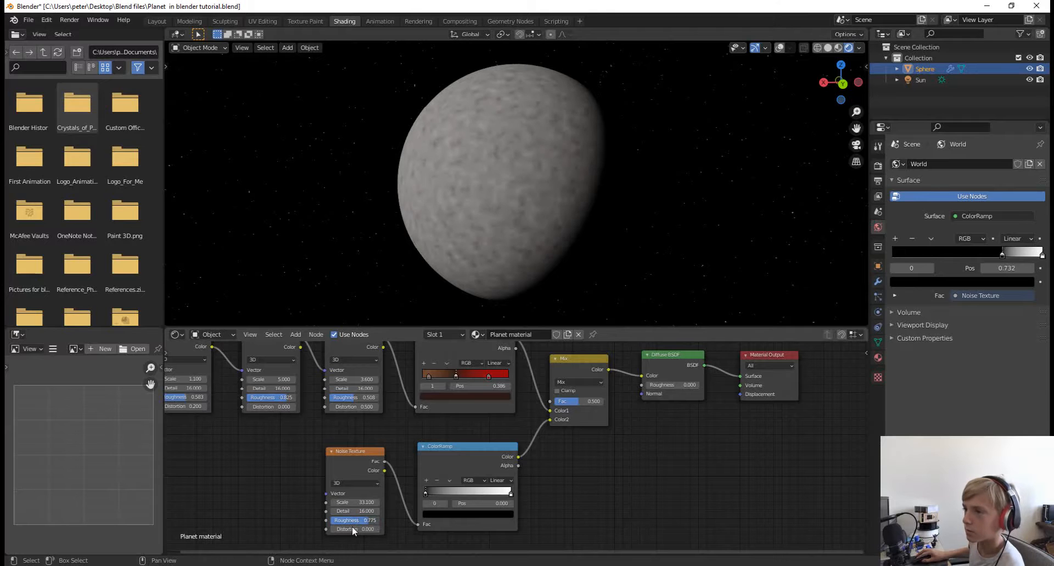
drag(351, 522, 401, 499)
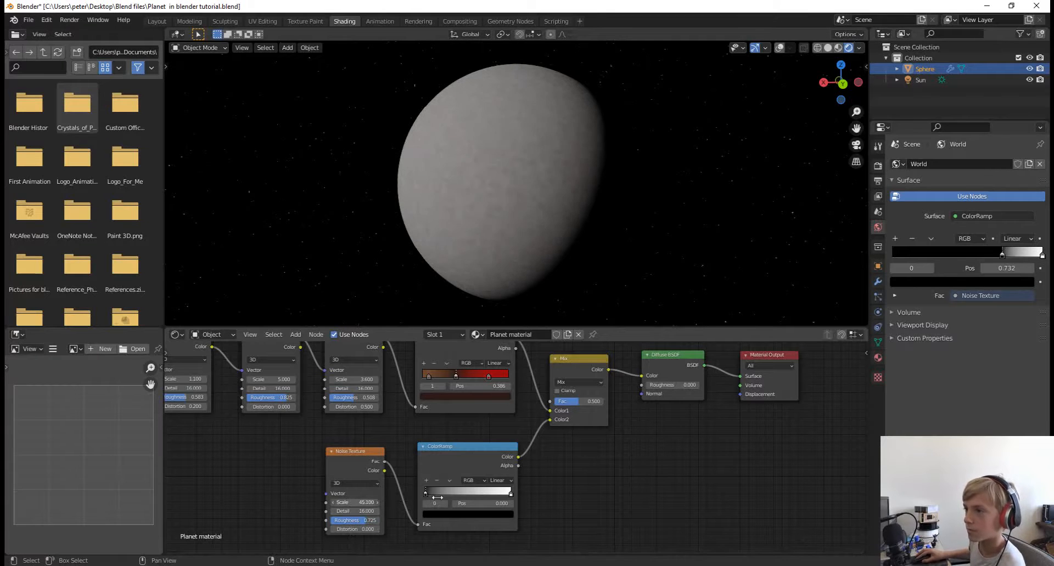
scroll(521, 232, up, 5)
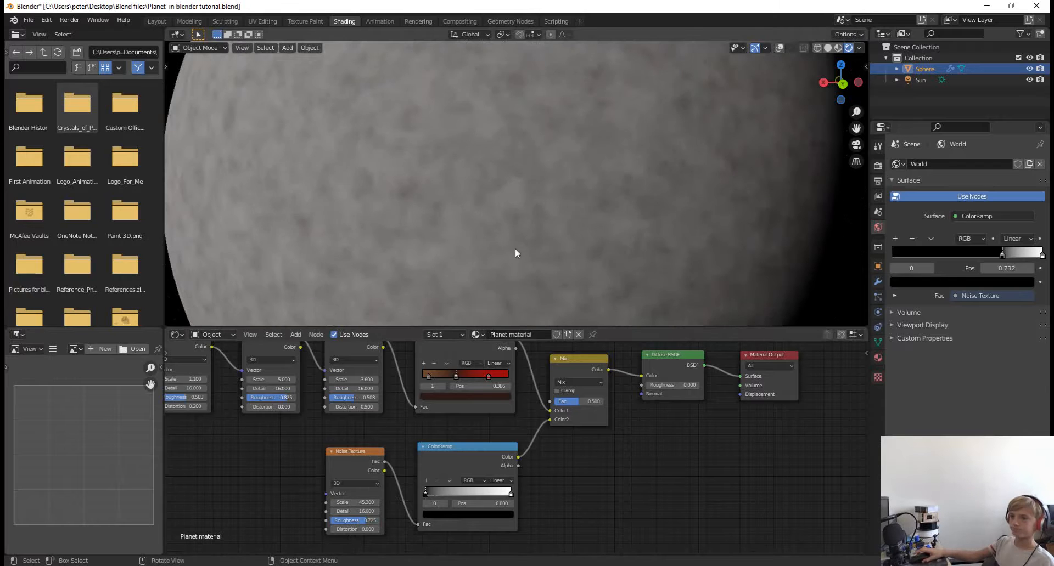
- Move the Mix, Diffuse BSDF and Material Output nodes together farther away from the two color ramps
middle_drag(600, 469, 511, 506)
scroll(532, 466, down, 1)
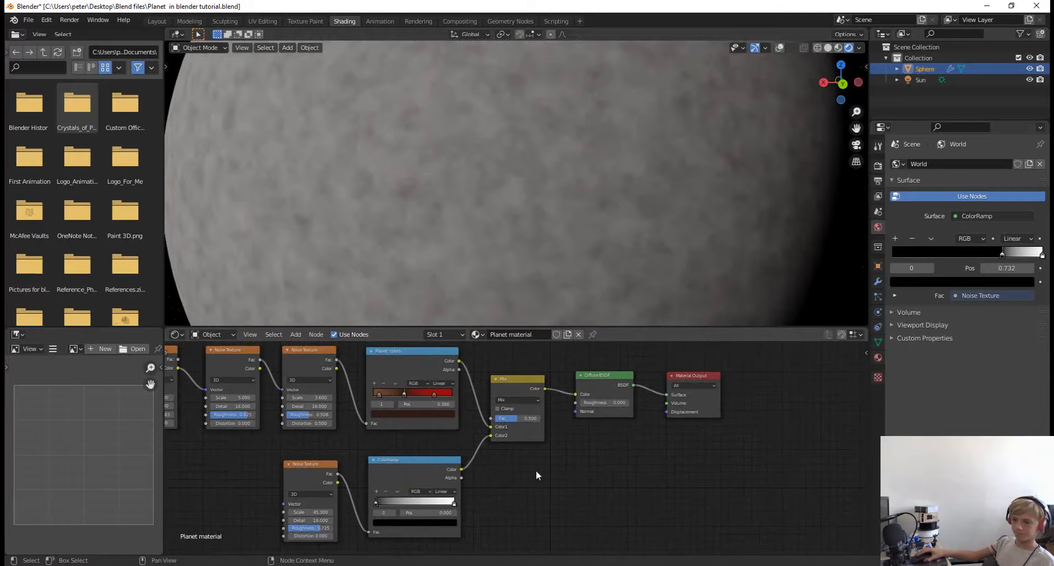
middle_drag(533, 469, 552, 467)
drag(507, 362, 797, 470)
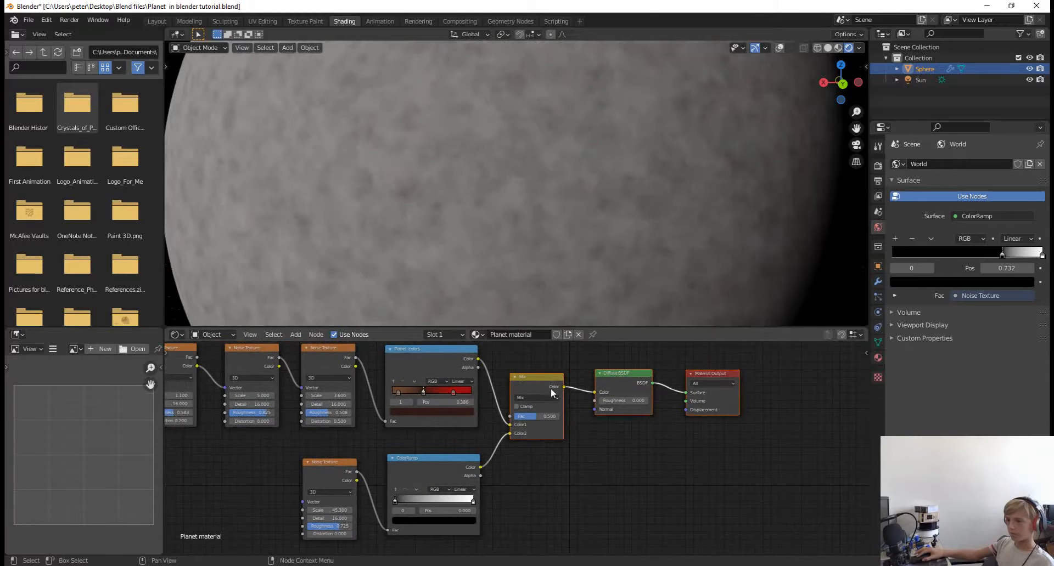
drag(540, 391, 607, 396)
click(546, 460)
middle_drag(531, 472, 541, 446)
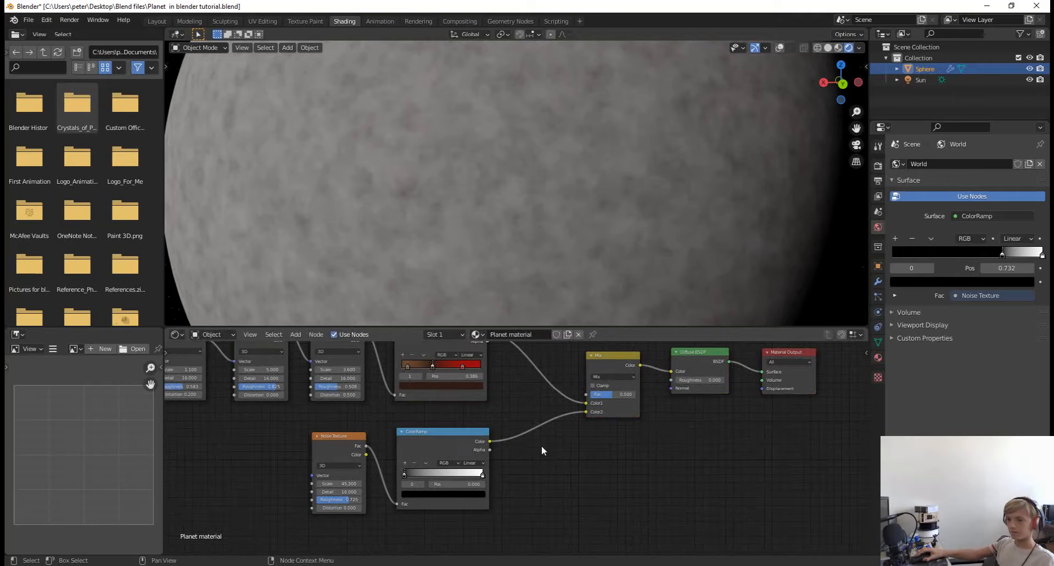
- Change the new ColorRamp's white end stop to a golden yellow
click(483, 475)
click(475, 498)
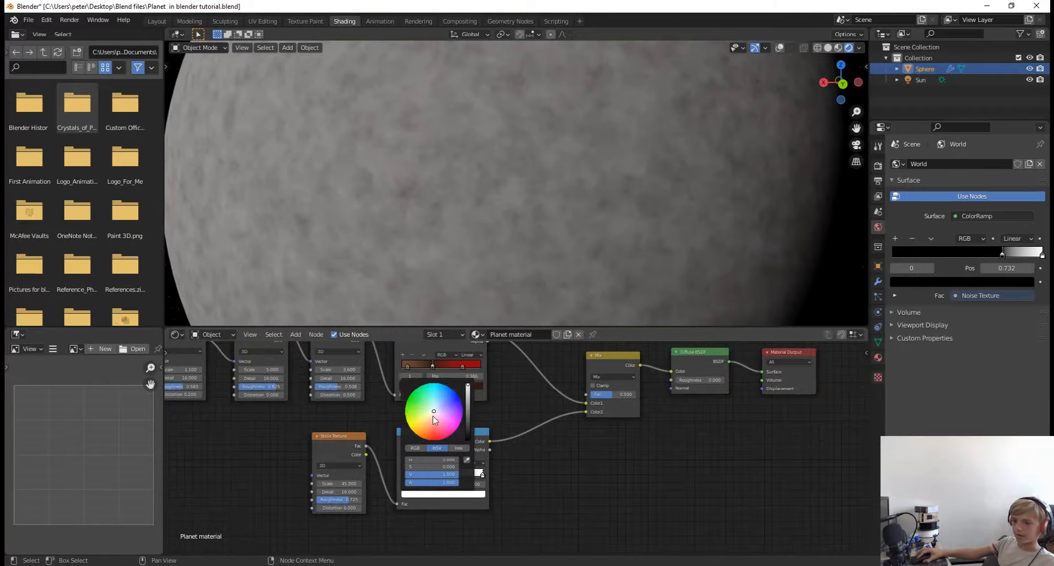
click(422, 431)
click(417, 425)
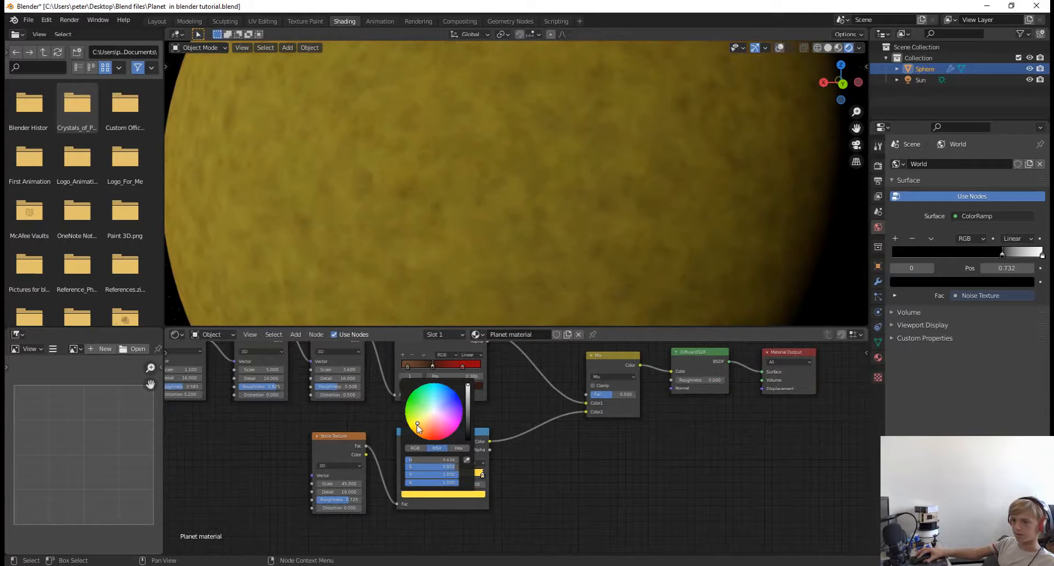
- Change the black start stop of the new ColorRamp to a dark reddish brown
scroll(603, 466, down, 3)
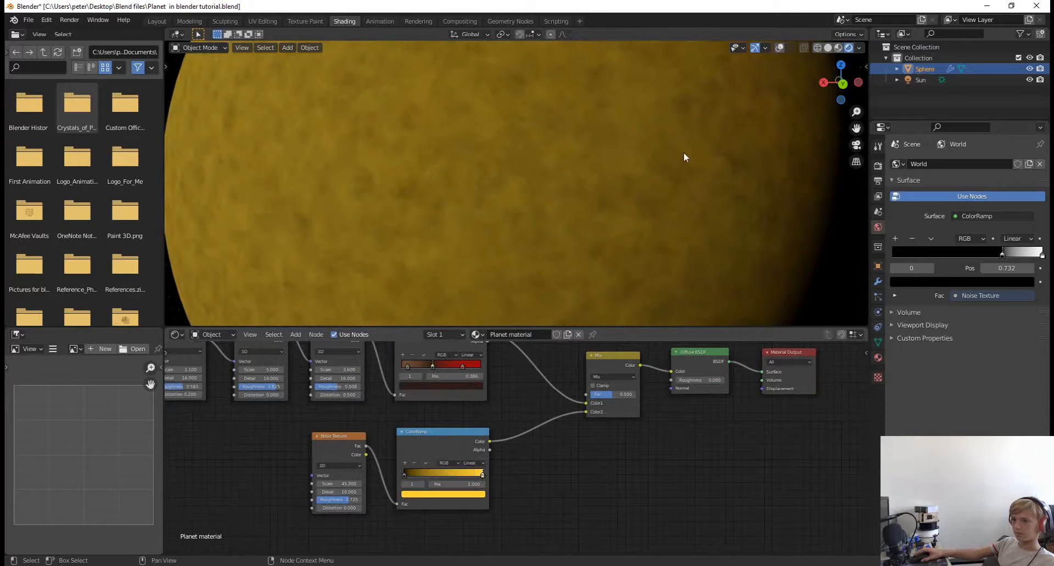
scroll(683, 153, down, 5)
scroll(683, 151, down, 4)
scroll(579, 192, up, 4)
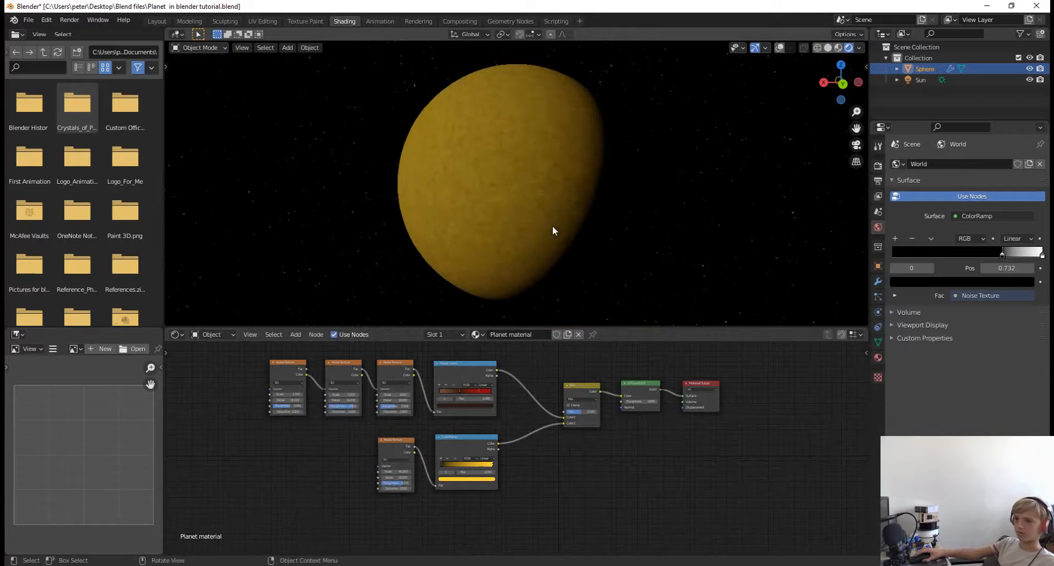
scroll(639, 463, up, 3)
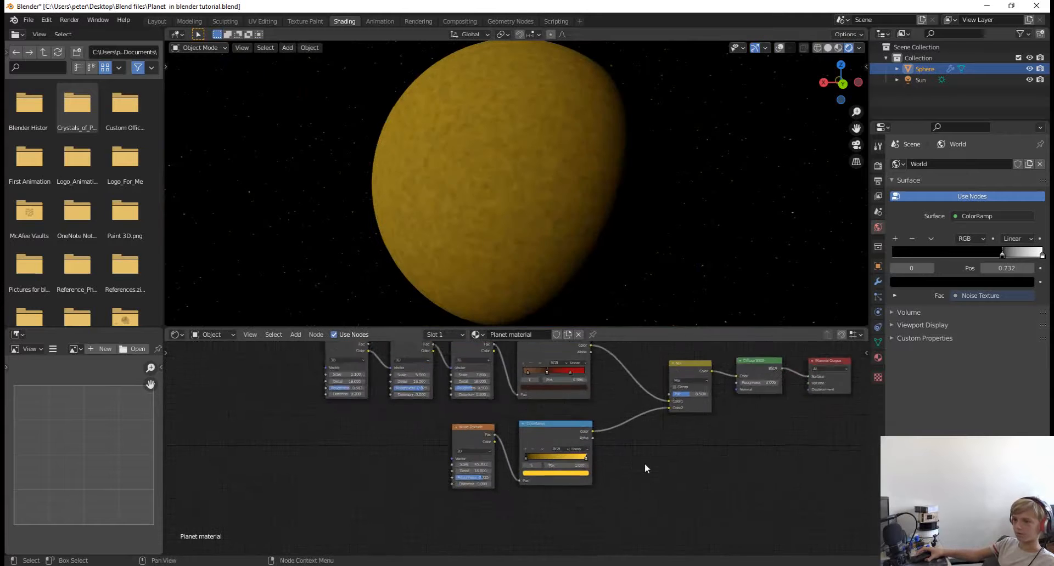
scroll(516, 456, up, 2)
click(530, 465)
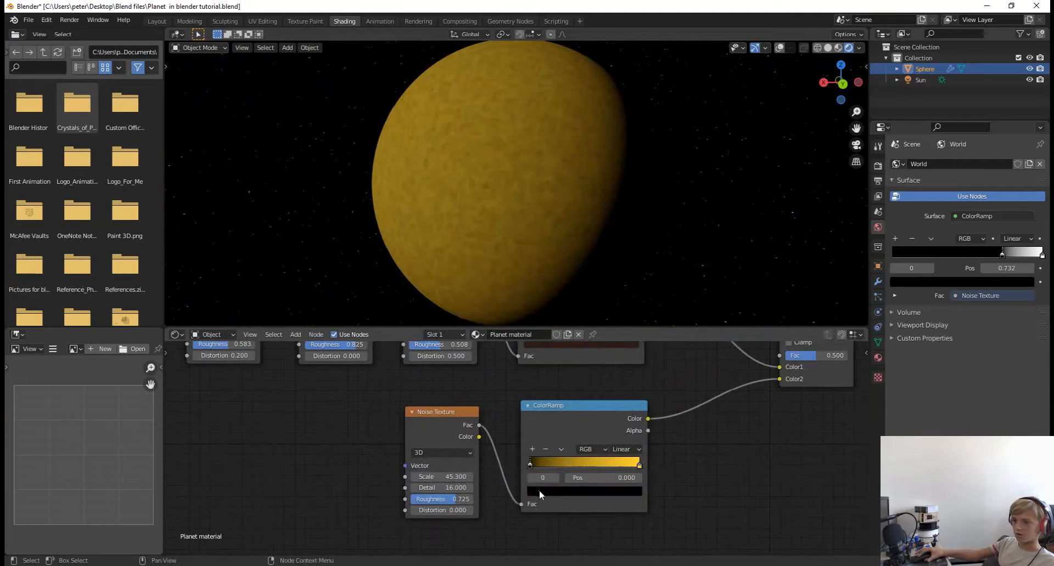
click(539, 490)
mouse_move(617, 416)
mouse_down()
mouse_move(617, 399)
mouse_move(561, 405)
mouse_up()
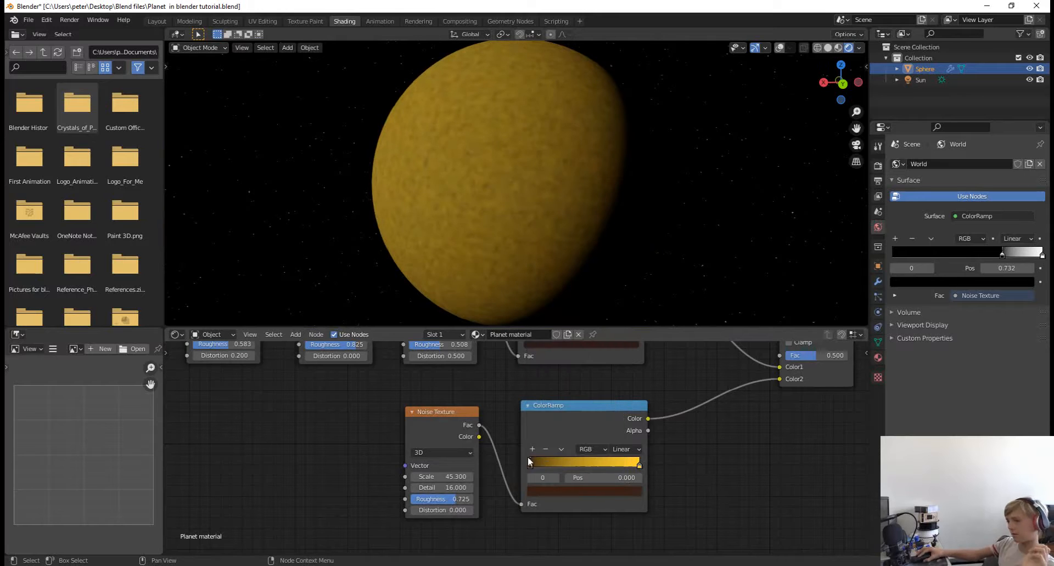
- Move the dark brown stop to position 0.541 and set the lower Noise Texture's scale to 40.2 and roughness to 0.717
drag(532, 465, 593, 474)
mouse_move(464, 500)
mouse_down()
mouse_move(475, 500)
mouse_move(464, 503)
mouse_move(447, 477)
mouse_move(471, 480)
mouse_up()
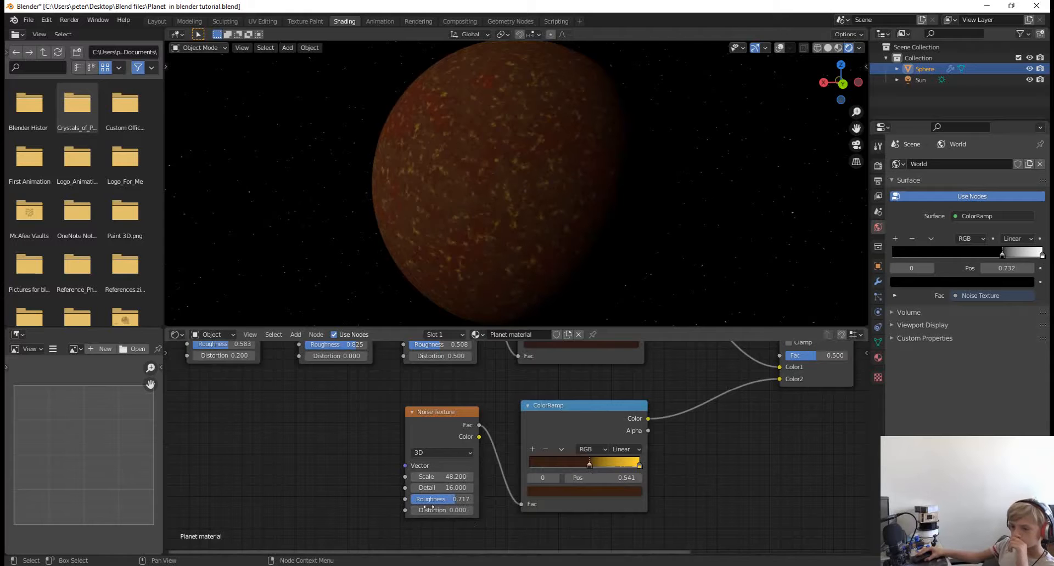
scroll(539, 136, up, 8)
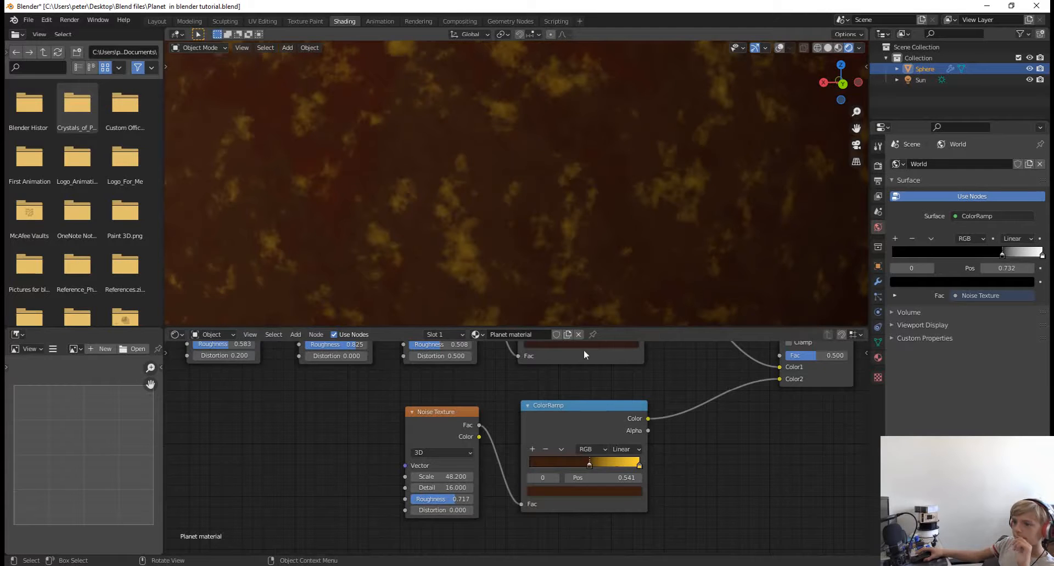
drag(445, 477, 398, 477)
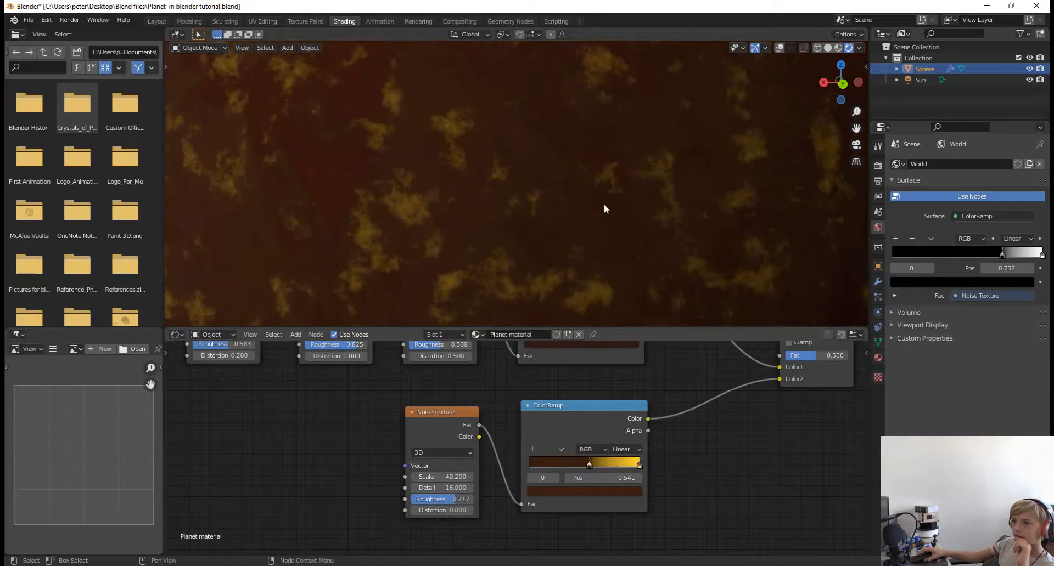
- Move the dark brown stop to position 0.627 and change the golden yellow end stop to orange
scroll(604, 210, down, 6)
drag(608, 466, 612, 468)
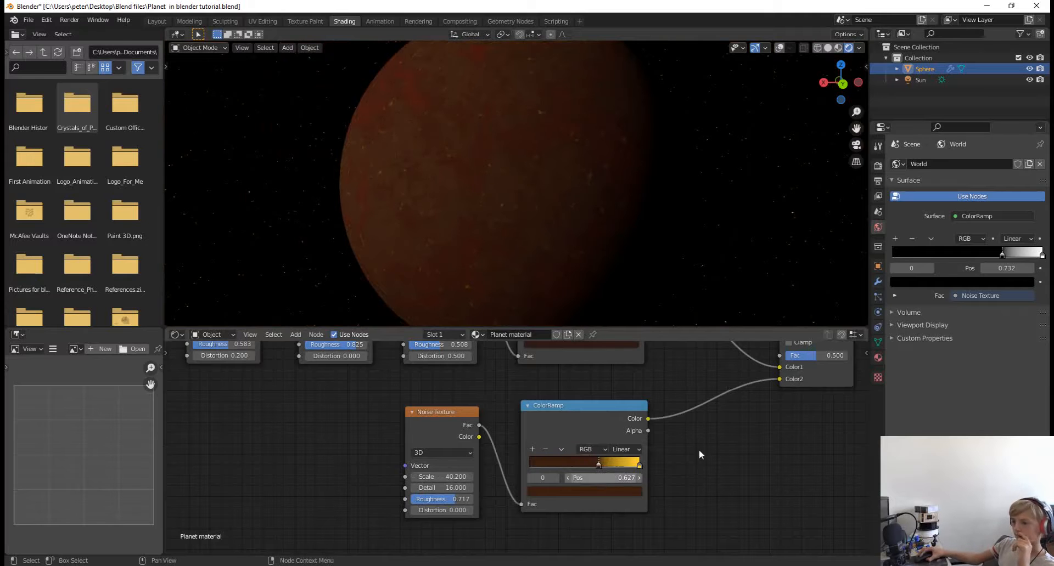
middle_drag(665, 462, 547, 496)
click(548, 496)
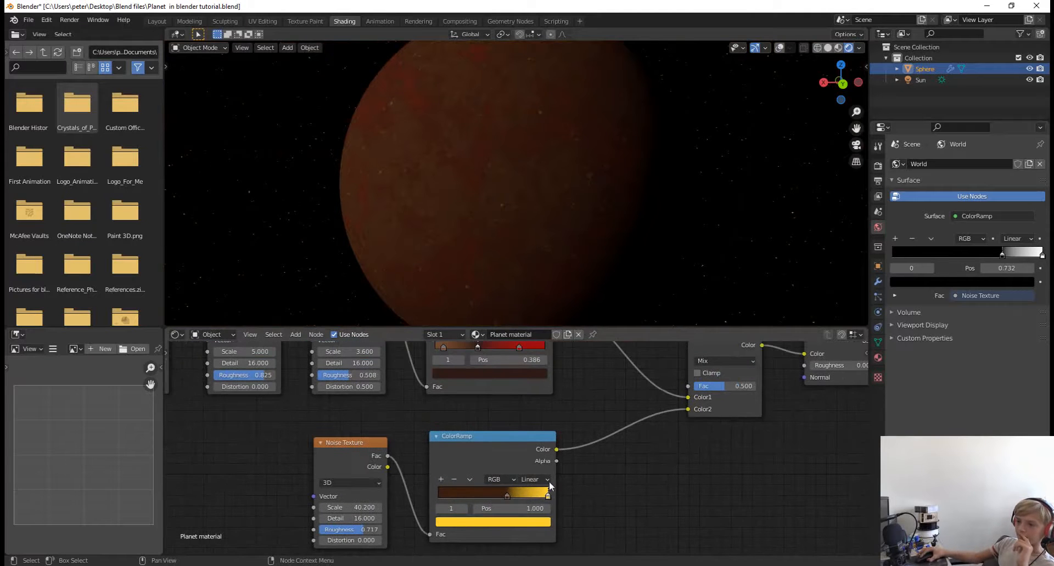
click(530, 522)
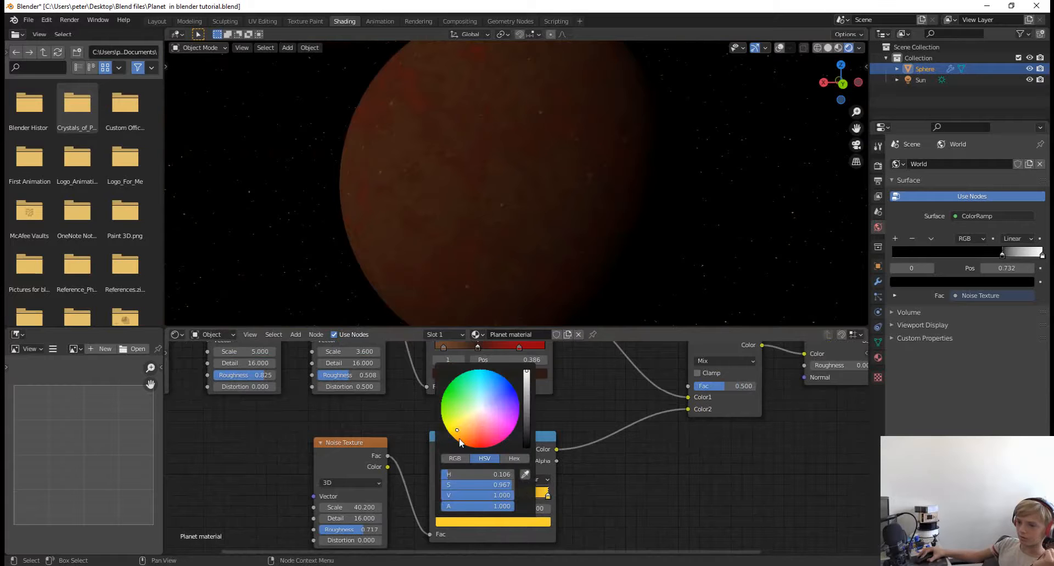
mouse_move(461, 441)
mouse_down()
mouse_move(471, 424)
mouse_move(478, 435)
mouse_move(467, 439)
mouse_up()
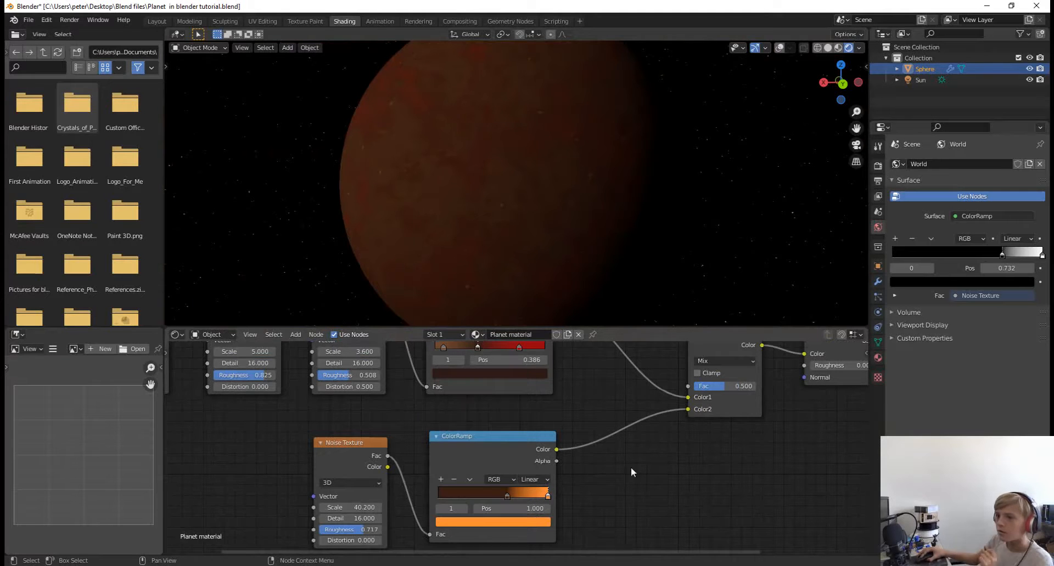
- Insert a Bright/Contrast node on the link between the lower ColorRamp and the Mix node's Color2 input
middle_drag(591, 232, 533, 205)
key(shift+a)
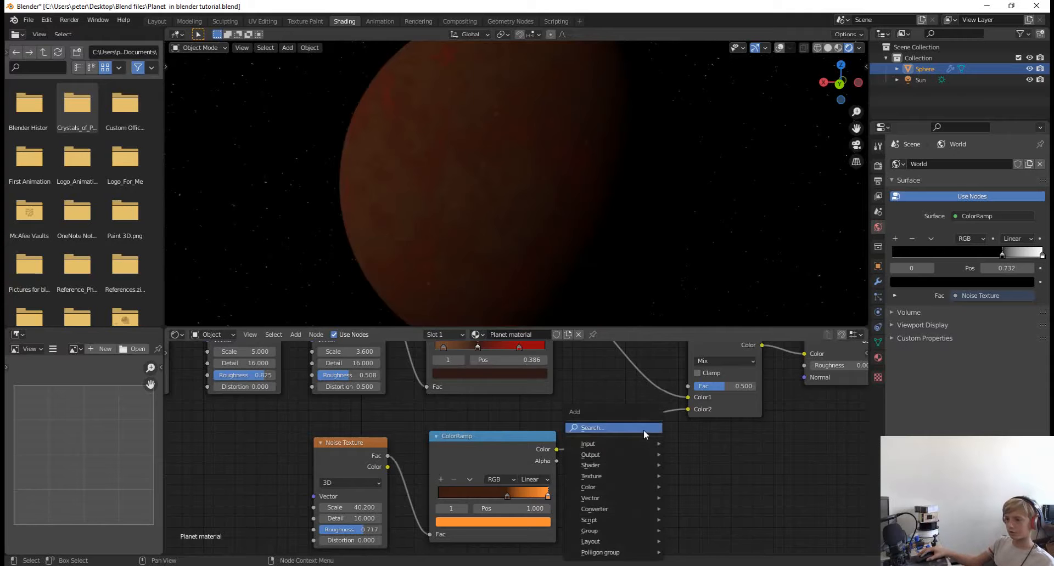
click(643, 429)
text(bright)
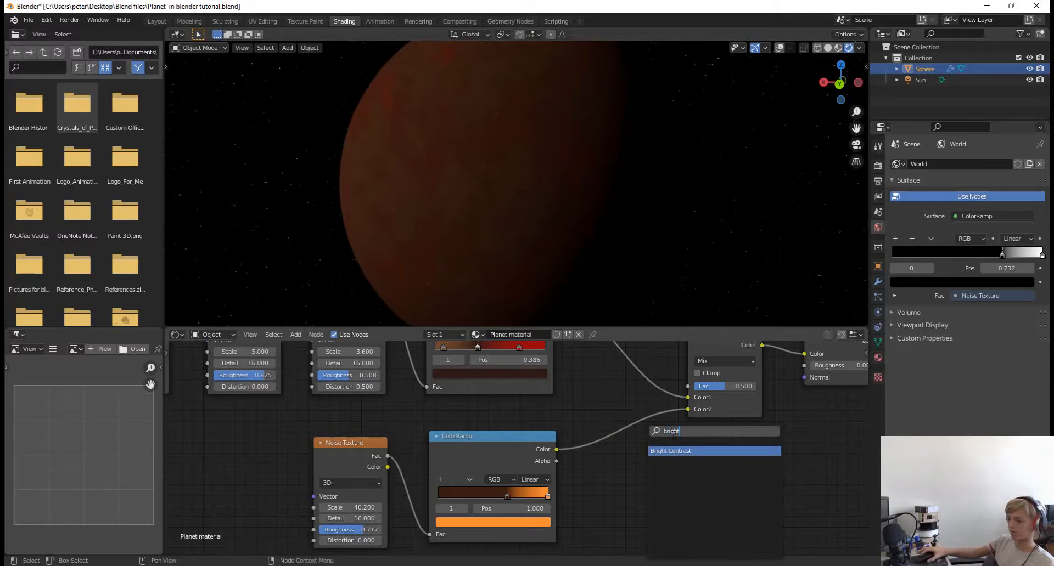
key(Return)
click(615, 413)
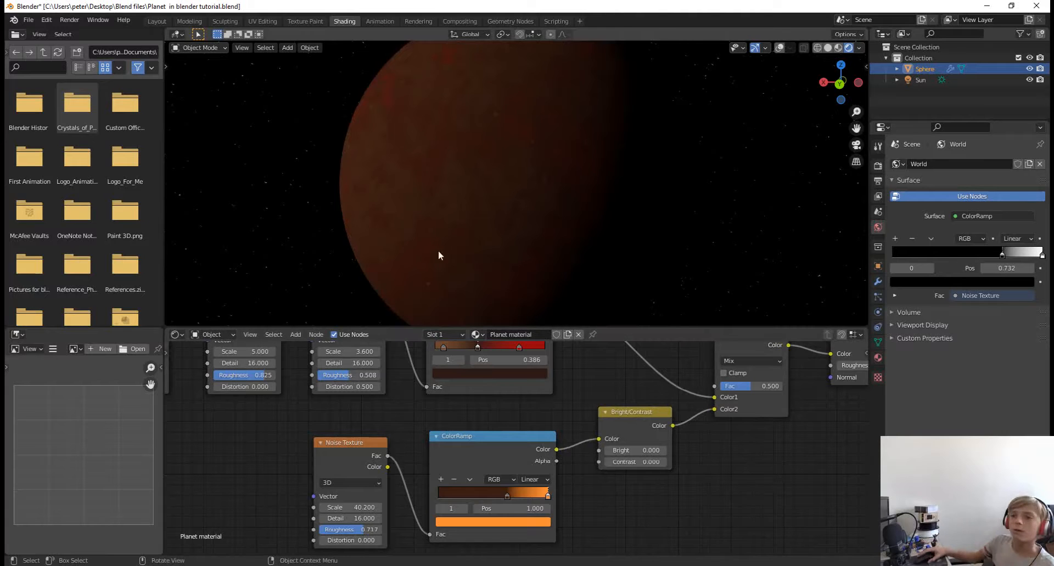
- Set the Bright/Contrast node's Bright to 11.1 and its Contrast to 25.2
middle_drag(512, 263, 533, 263)
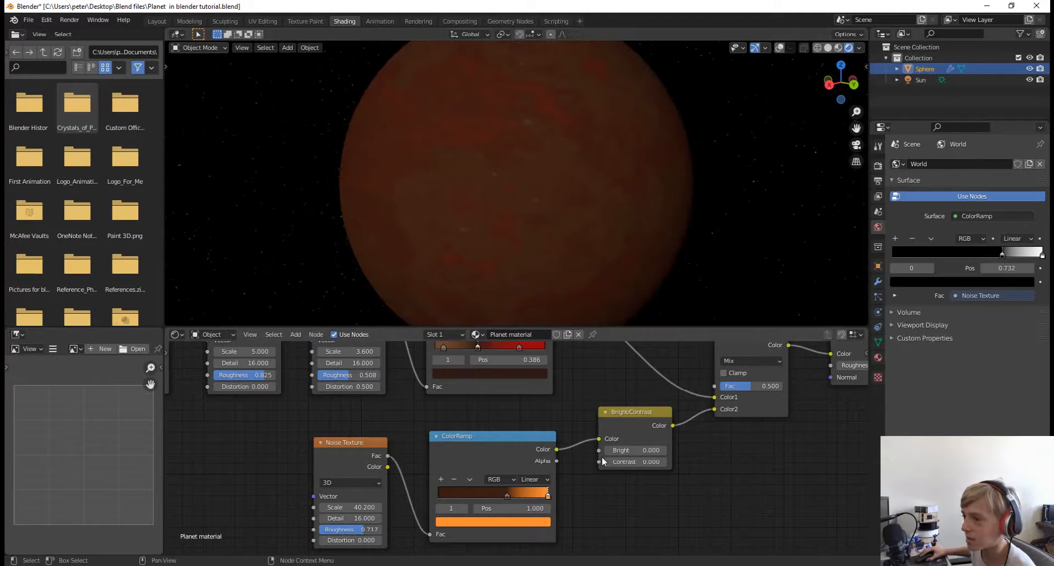
mouse_move(626, 461)
mouse_down()
mouse_move(714, 467)
mouse_move(624, 474)
mouse_move(641, 475)
mouse_up()
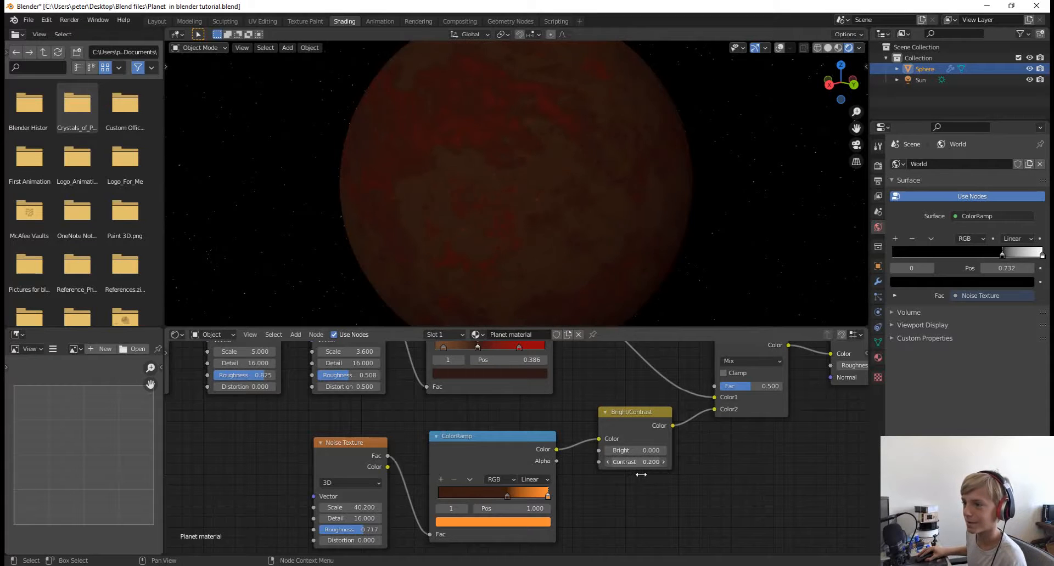
click(628, 450)
text(0.0)
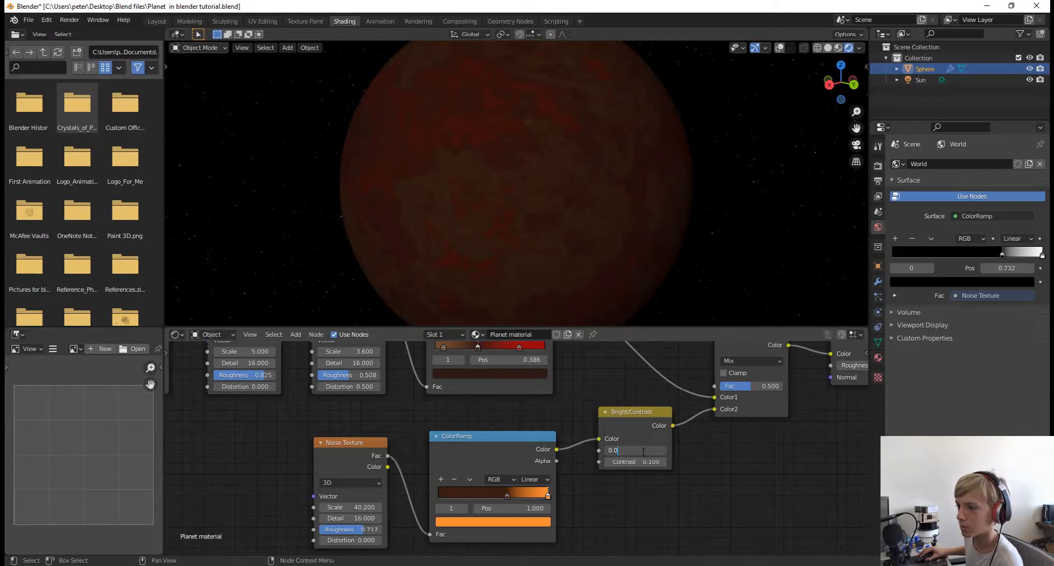
key(Return)
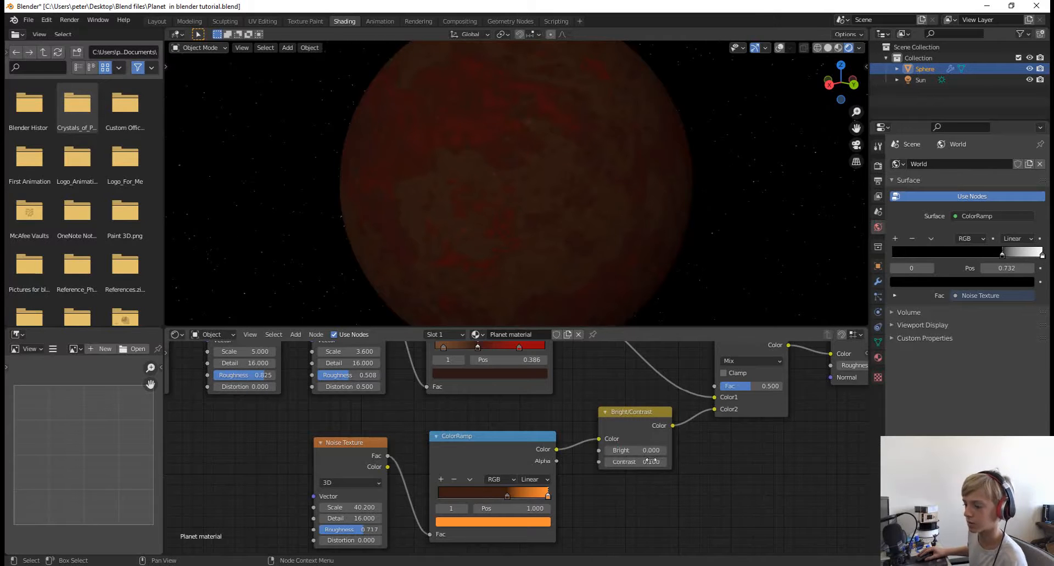
drag(649, 450, 777, 455)
click(635, 468)
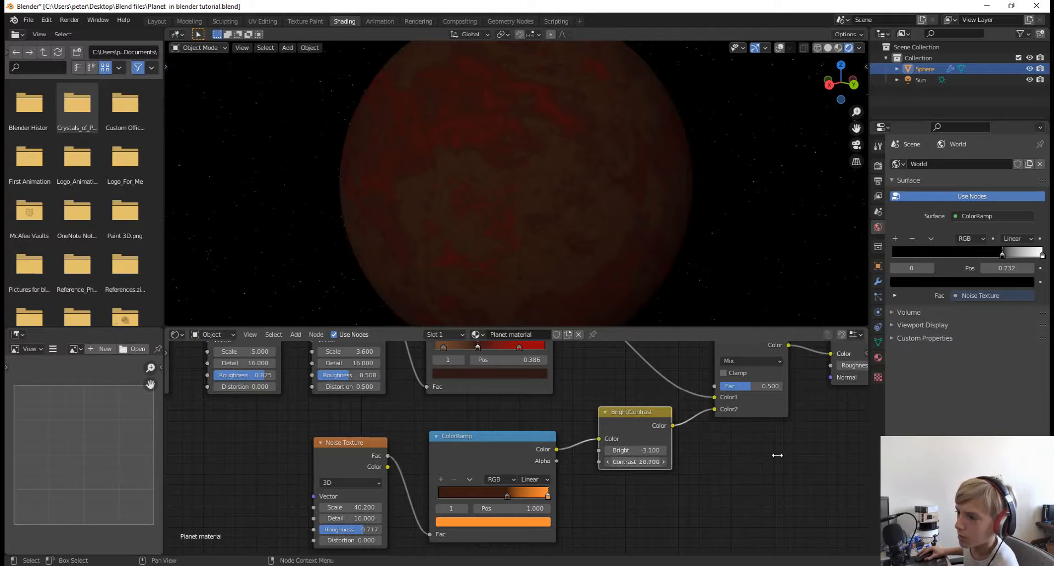
drag(629, 450, 704, 445)
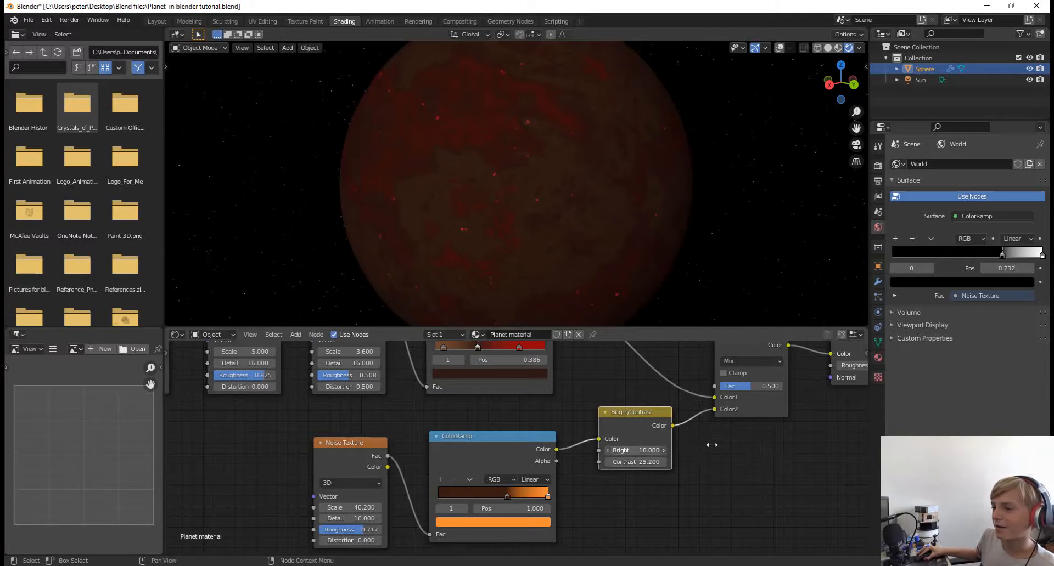
drag(713, 445, 716, 445)
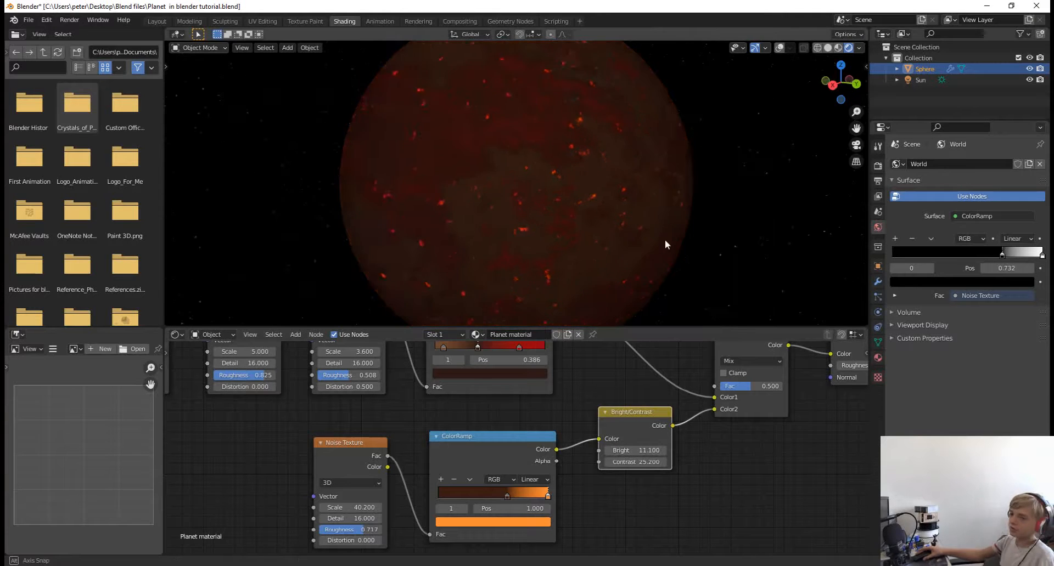
- Change the lower ColorRamp's orange end stop to a pale peach colour
middle_drag(660, 239, 693, 236)
scroll(688, 235, up, 3)
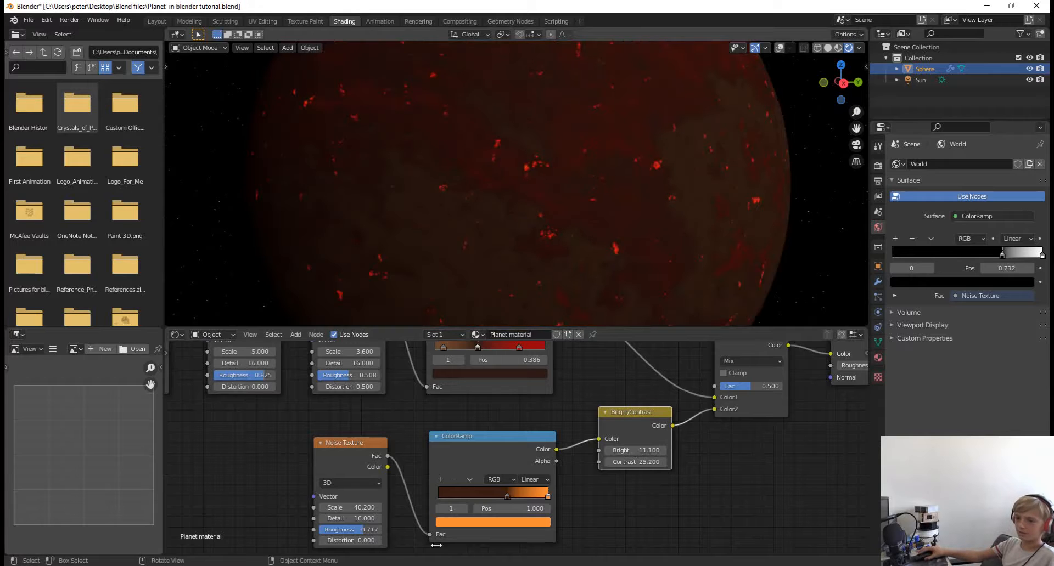
click(543, 521)
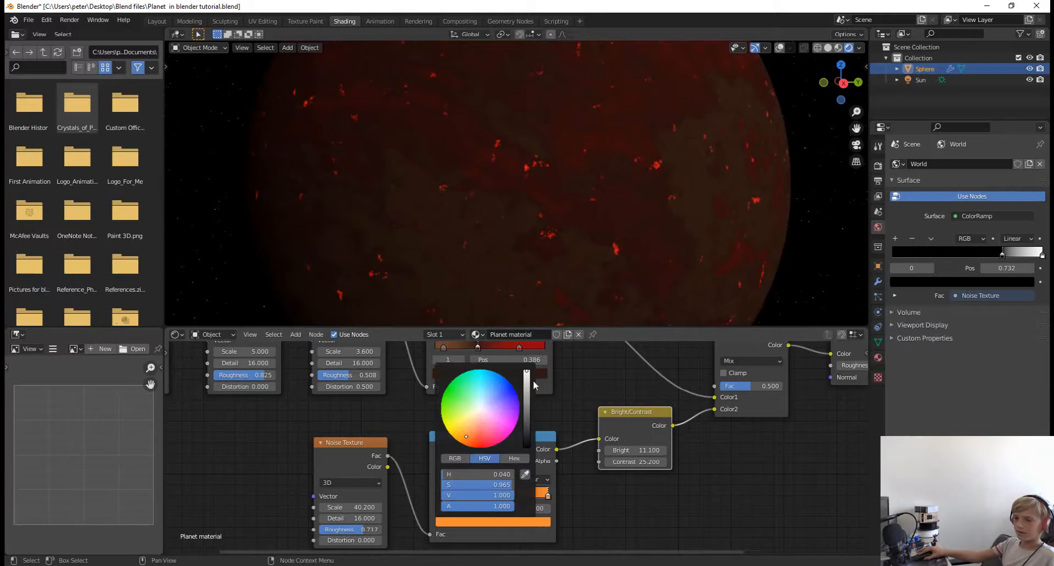
click(472, 427)
drag(473, 426, 474, 421)
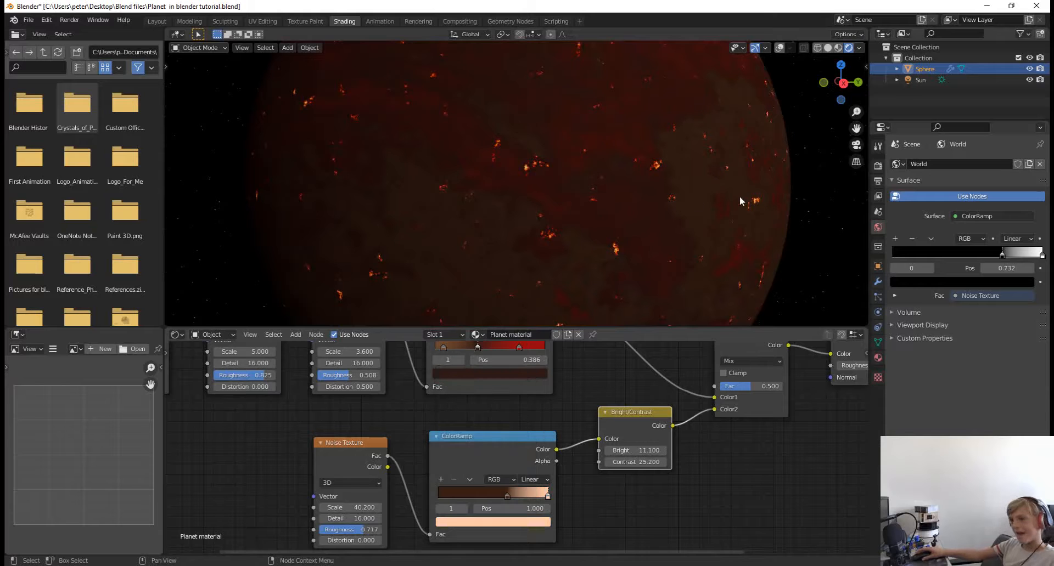
- Set the lower Noise Texture's roughness to 0.783 and check the glowing spots on the planet
scroll(643, 200, down, 5)
key(KP_3)
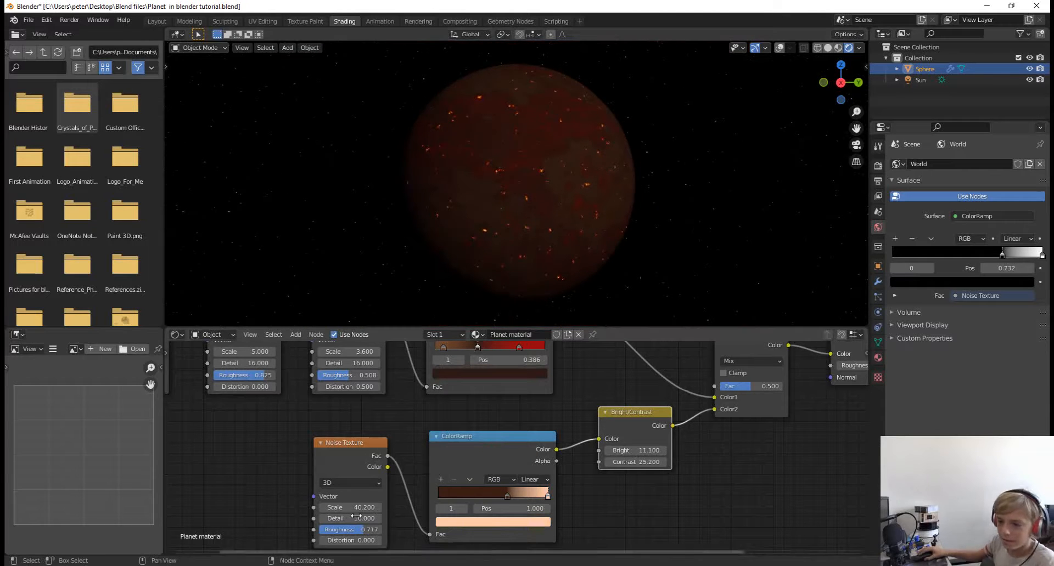
mouse_move(362, 530)
mouse_down()
mouse_move(378, 531)
mouse_move(338, 533)
mouse_move(371, 539)
mouse_up()
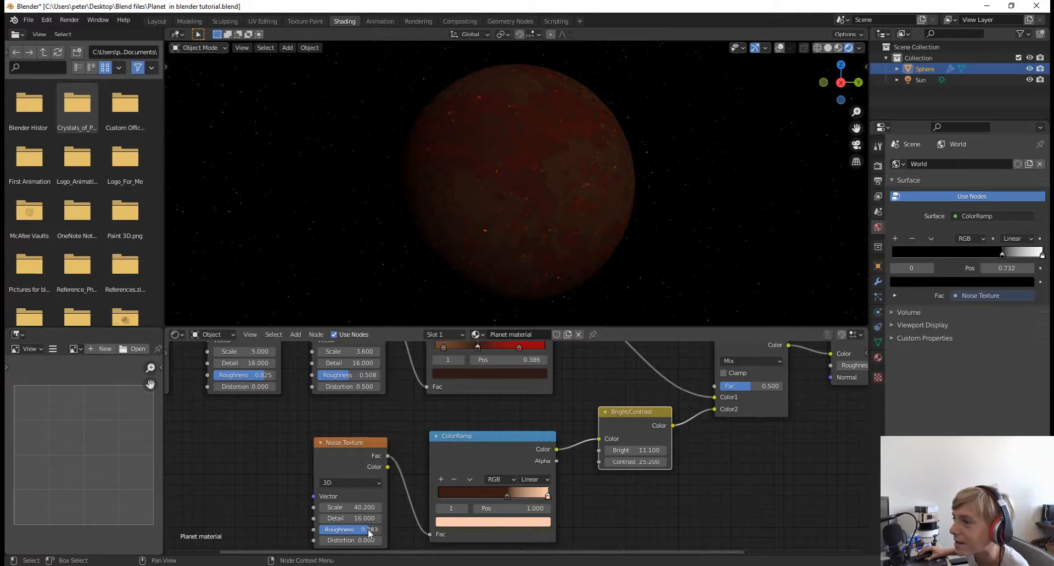
scroll(661, 197, up, 6)
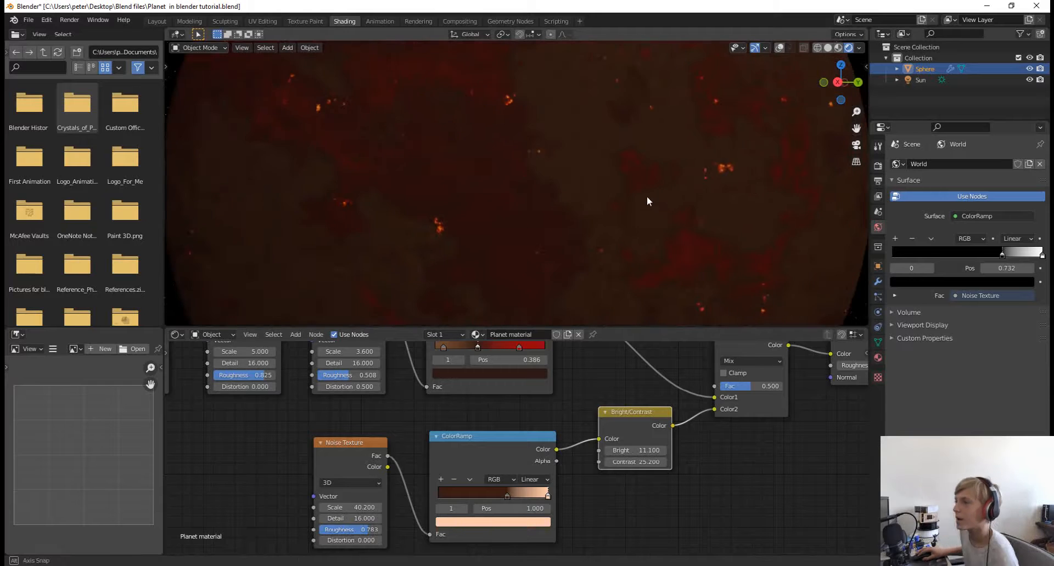
scroll(648, 197, down, 5)
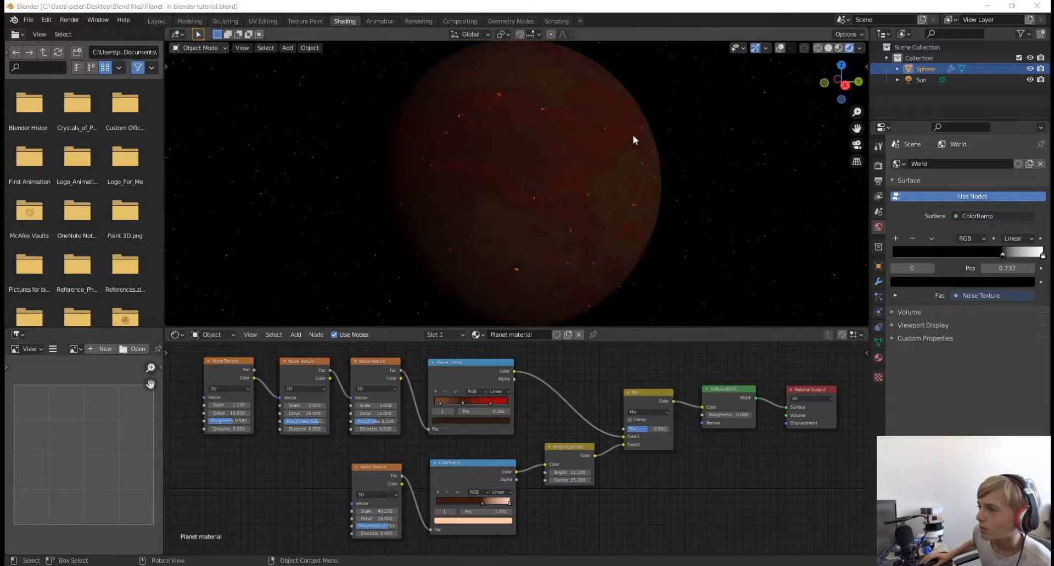
- Set the Sun light's strength to 5 and check the planet's brightness
scroll(631, 140, up, 4)
mouse_move(660, 177)
middle_down()
mouse_move(634, 166)
mouse_move(654, 163)
middle_up()
scroll(636, 166, down, 6)
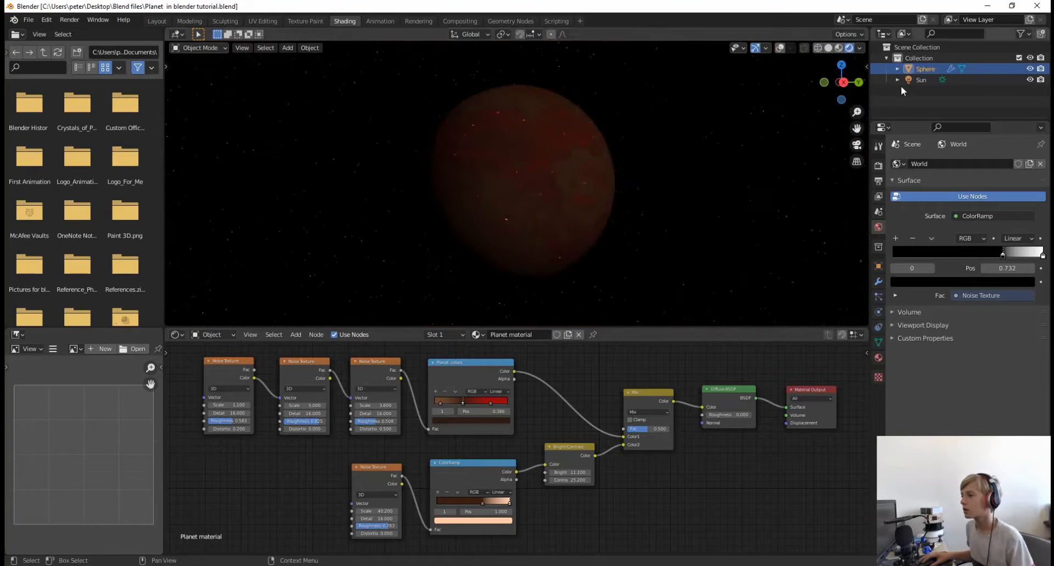
click(924, 79)
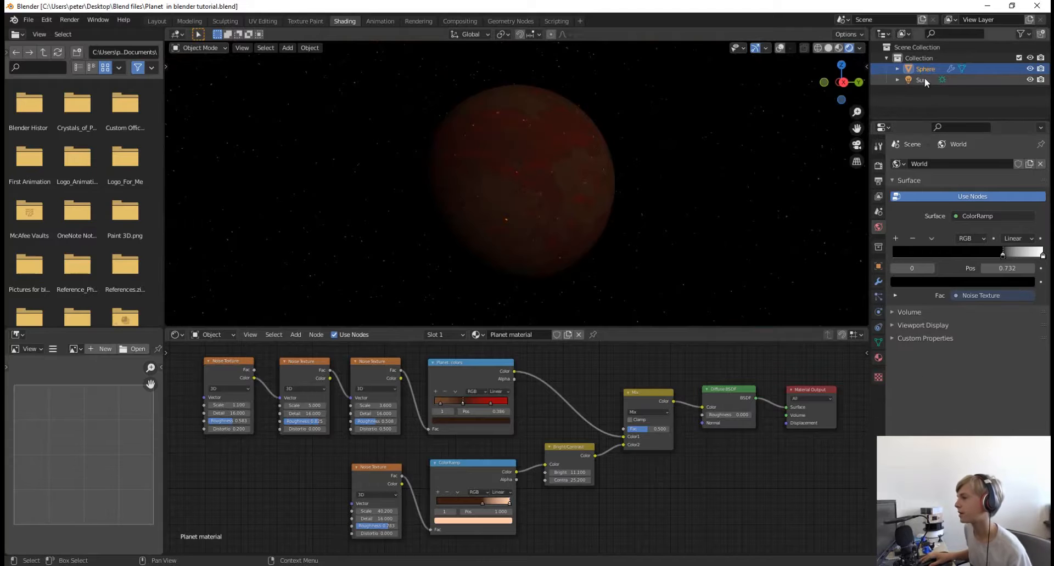
click(879, 311)
click(982, 234)
text(5)
key(Return)
scroll(700, 184, up, 3)
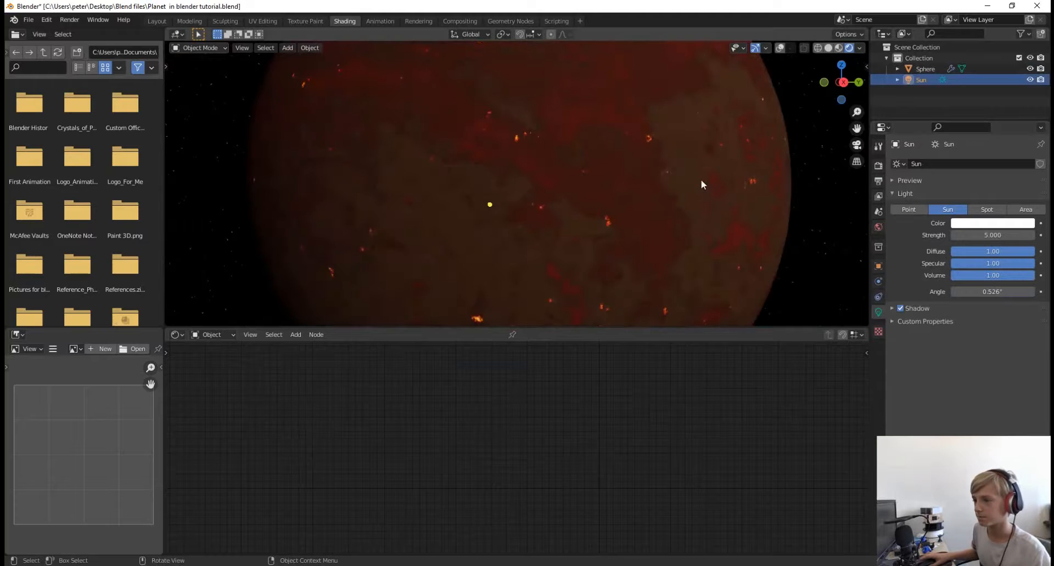
scroll(700, 179, down, 4)
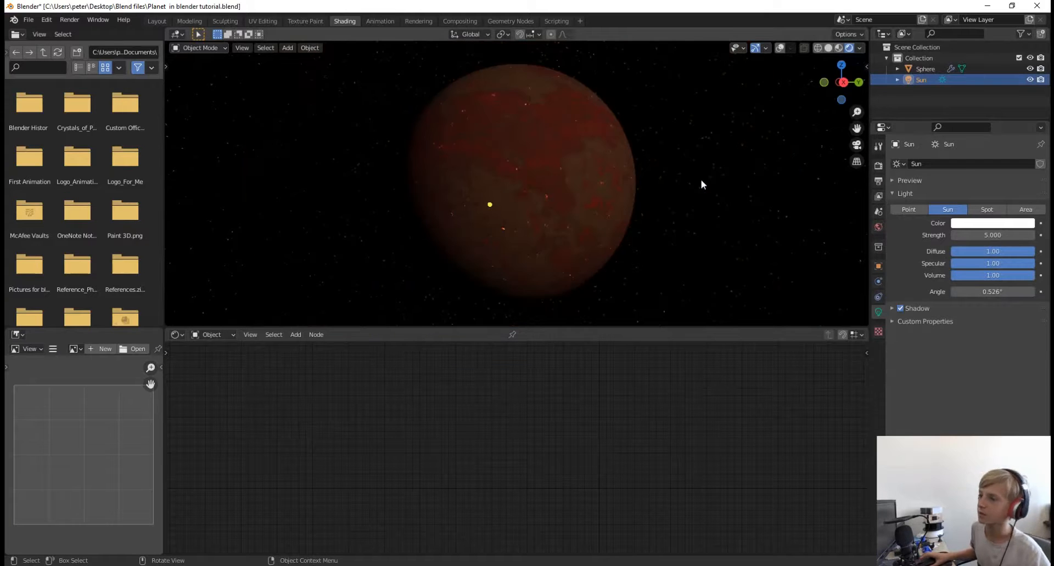
- Save the file from the Layout workspace with the planet sphere selected
click(155, 21)
key(ctrl+s)
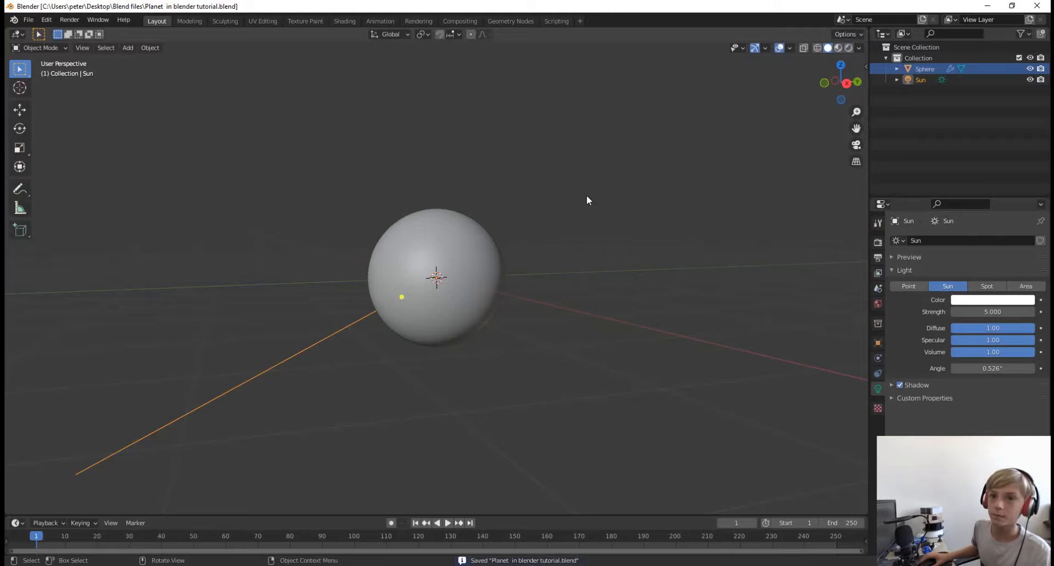
click(433, 243)
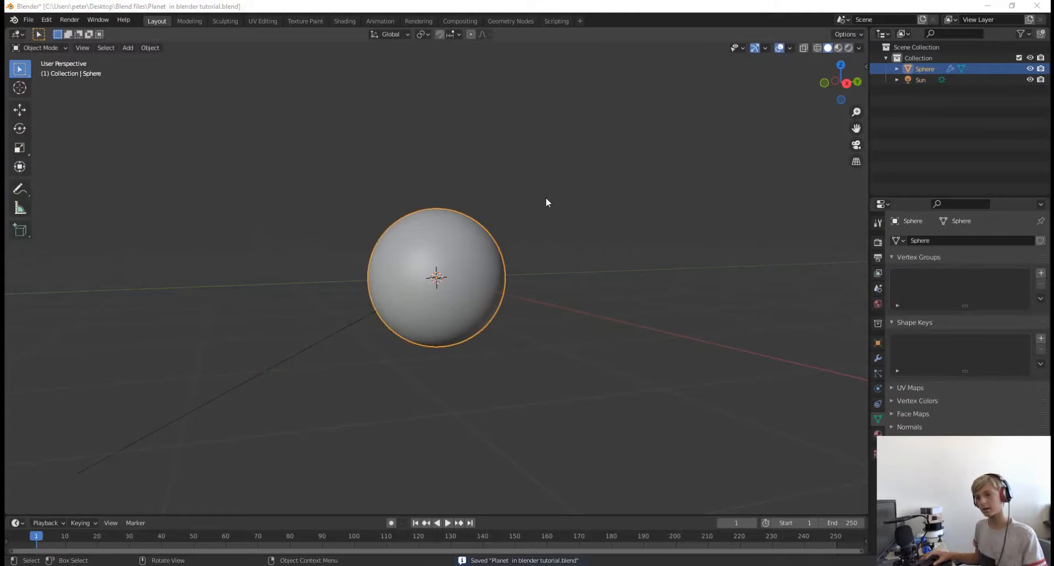
key(super)
key(super)
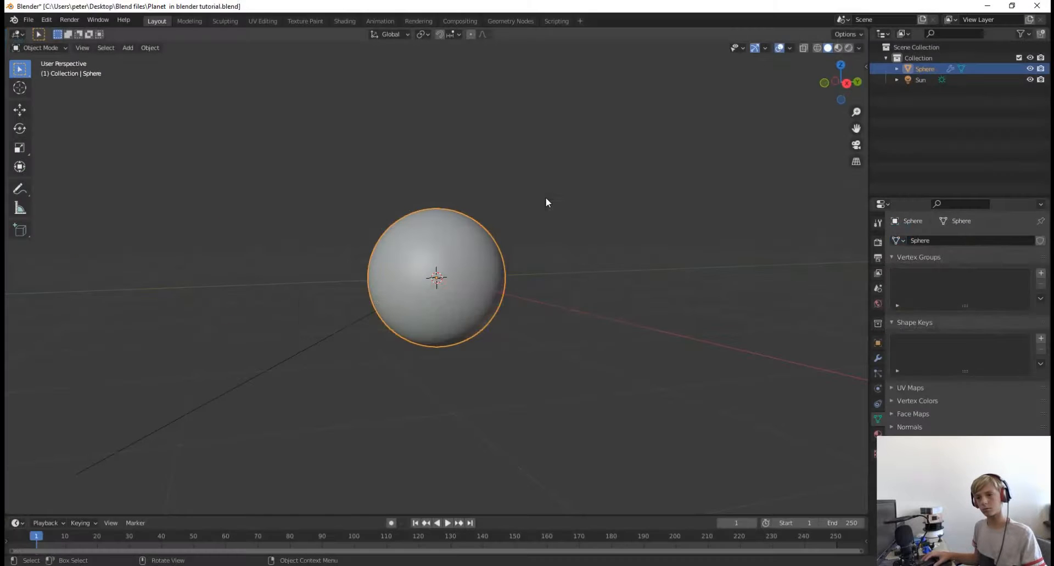
key(ctrl+s)
- Show the Layout viewport in Rendered shading with the overlays hidden
key(z)
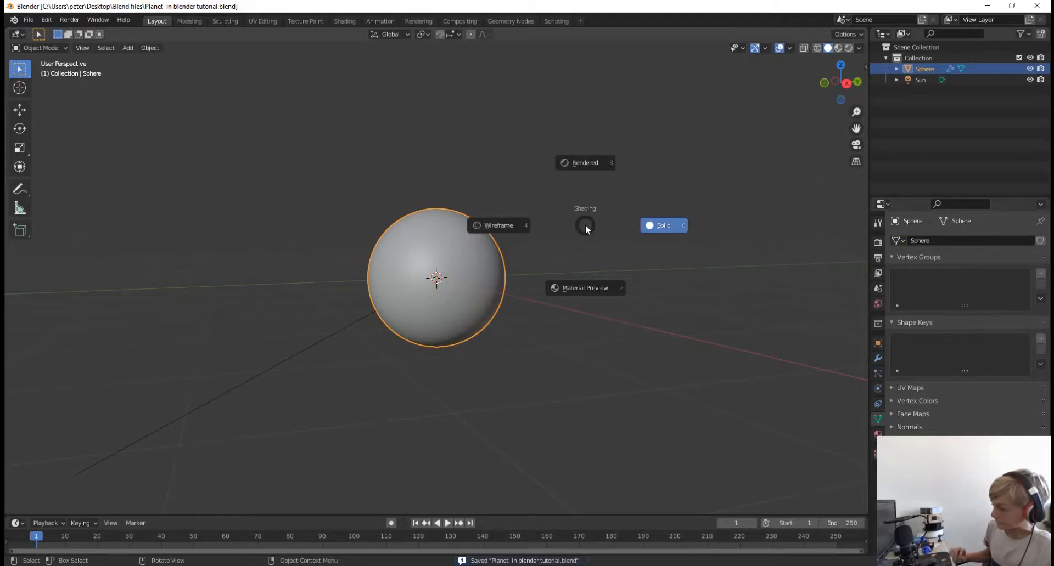
key(8)
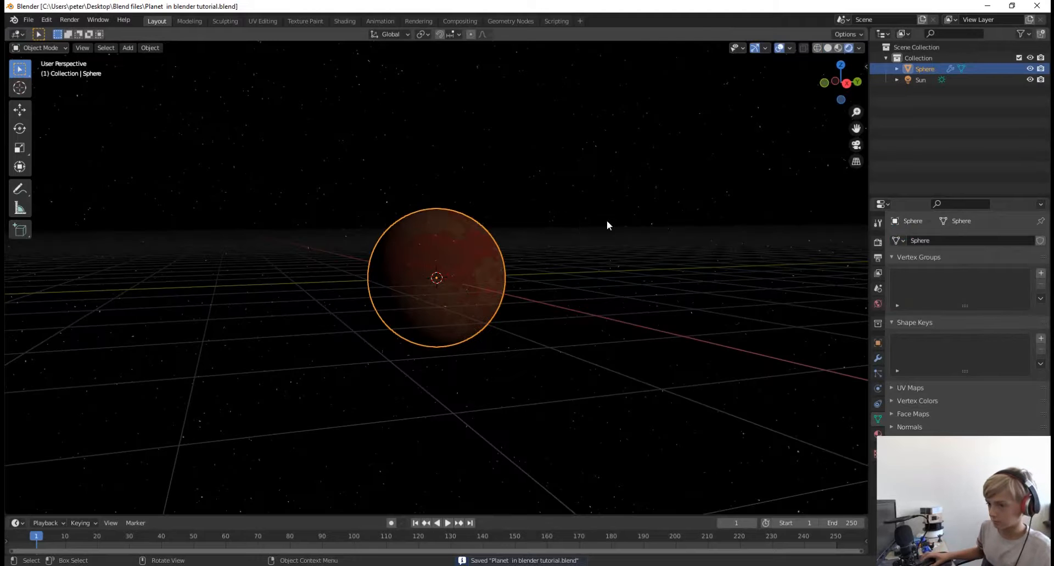
key(shift+alt+z)
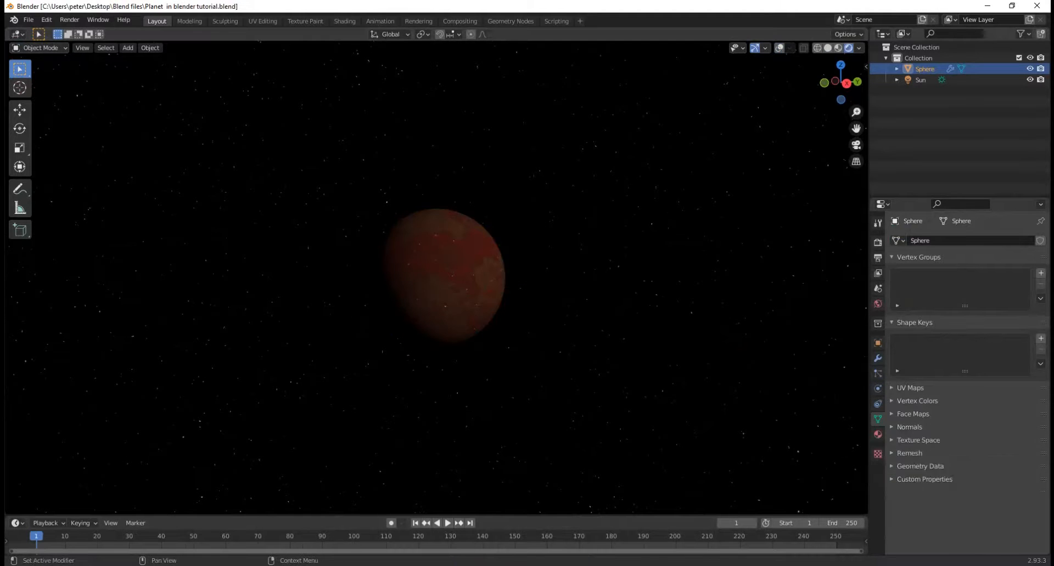
scroll(544, 312, up, 6)
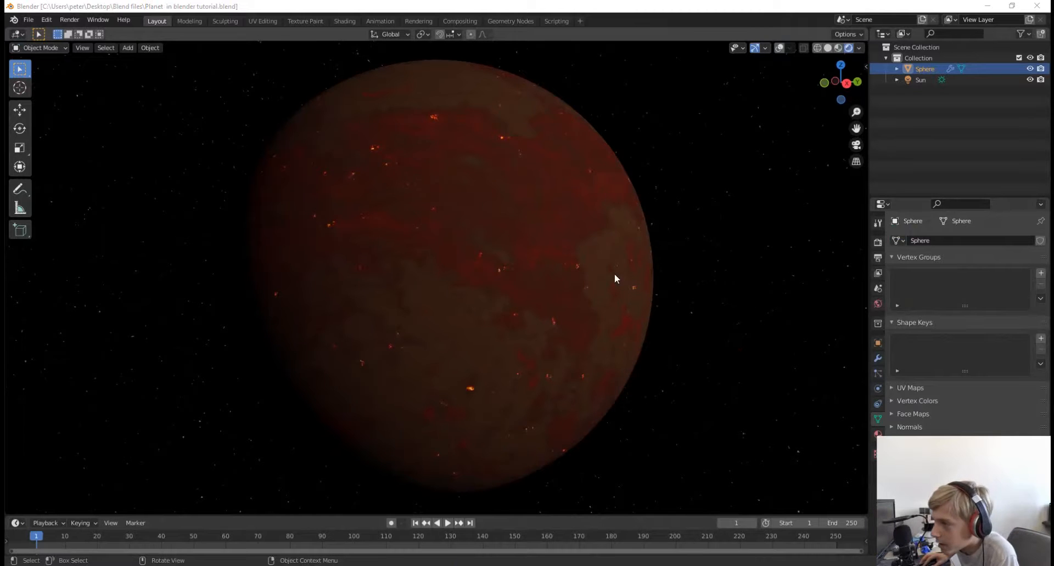
scroll(614, 273, down, 4)
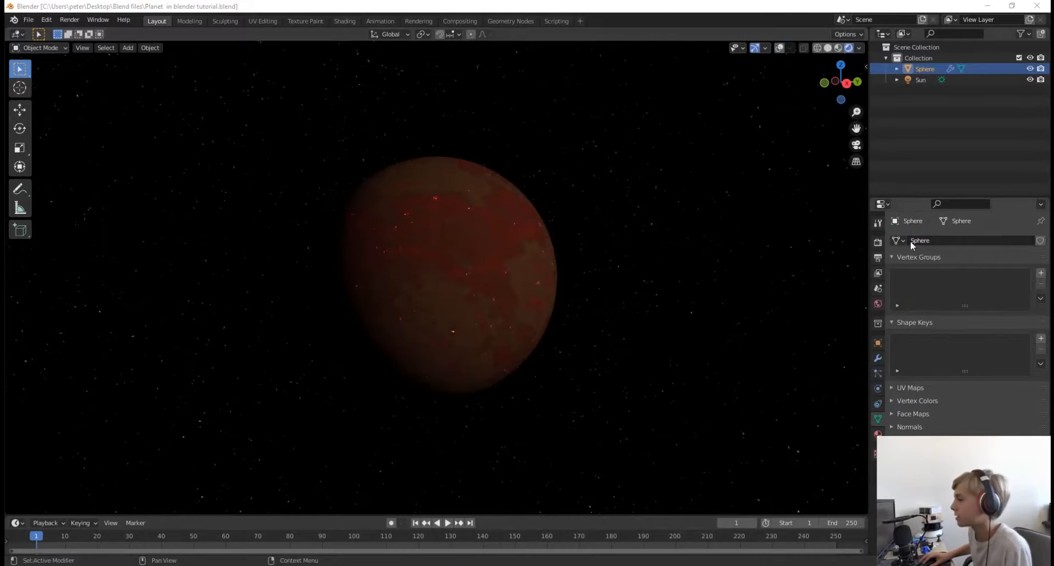
- Try the Cycles render engine on the planet and switch back to Eevee
click(877, 242)
click(991, 241)
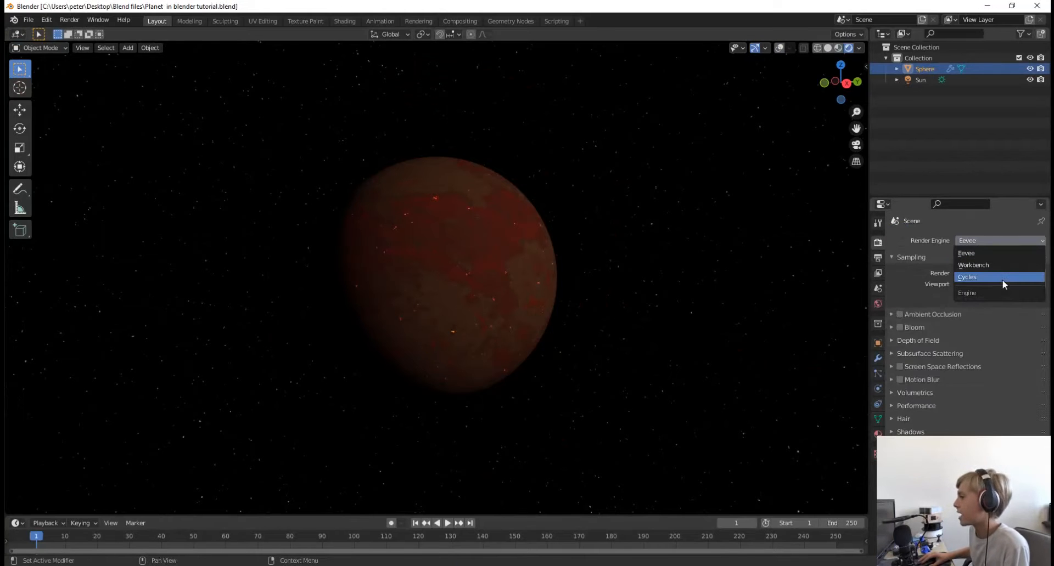
click(1004, 278)
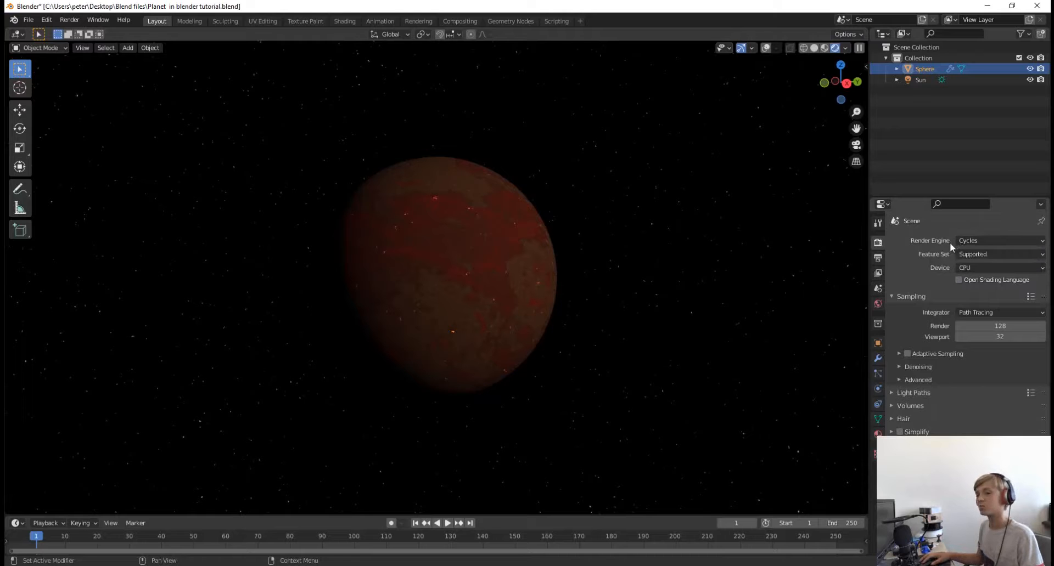
key(ctrl+s)
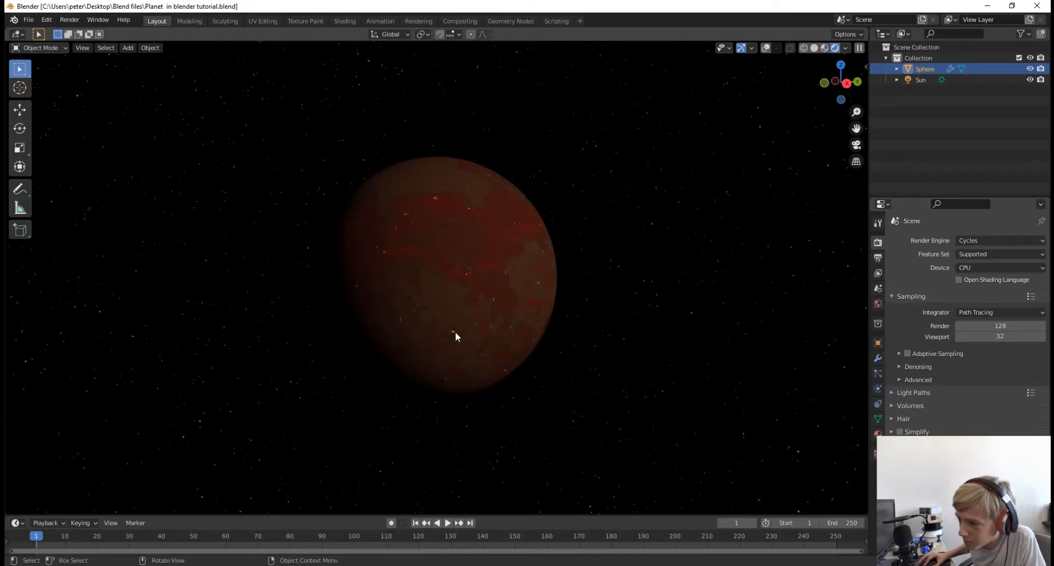
scroll(508, 310, up, 8)
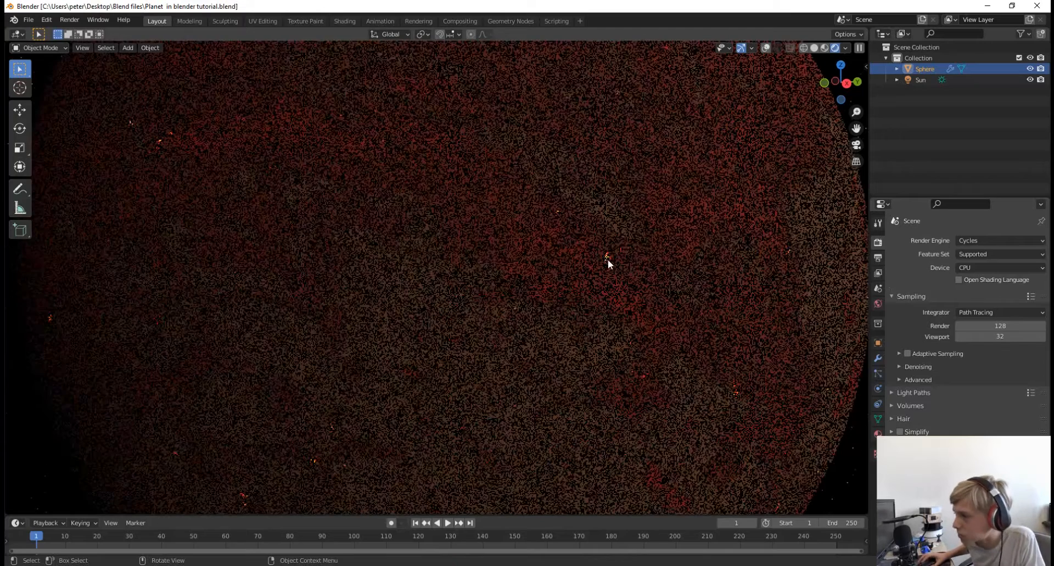
scroll(630, 259, down, 5)
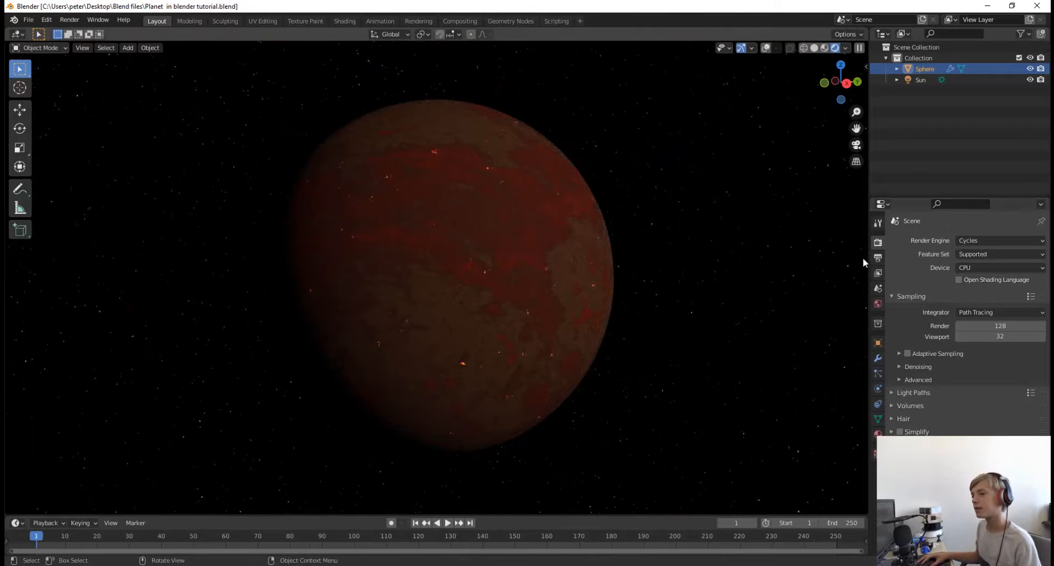
click(970, 242)
click(973, 254)
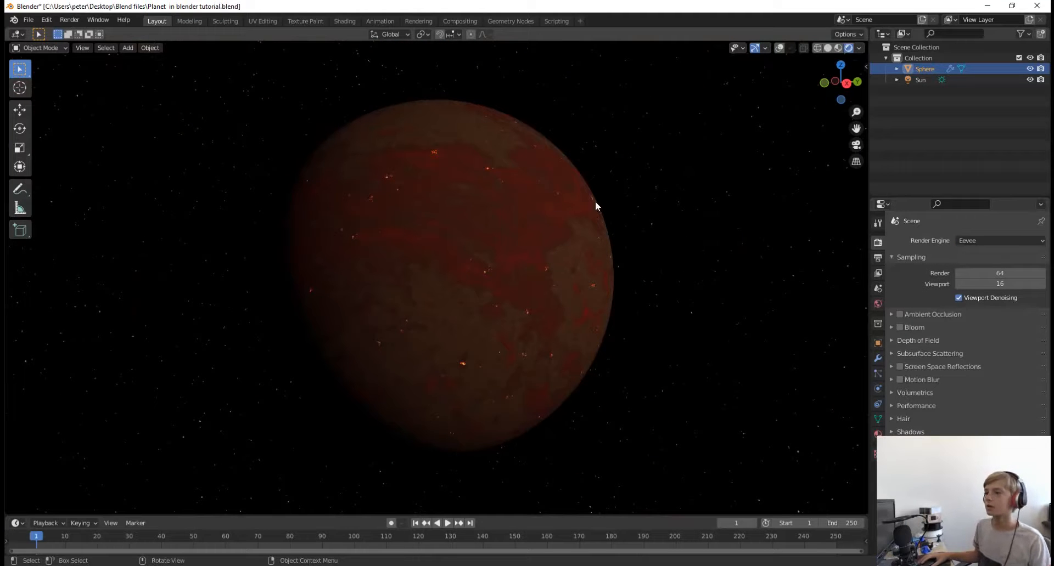
- Save the file and inspect the glowing spots on the planet's surface up close
key(ctrl+s)
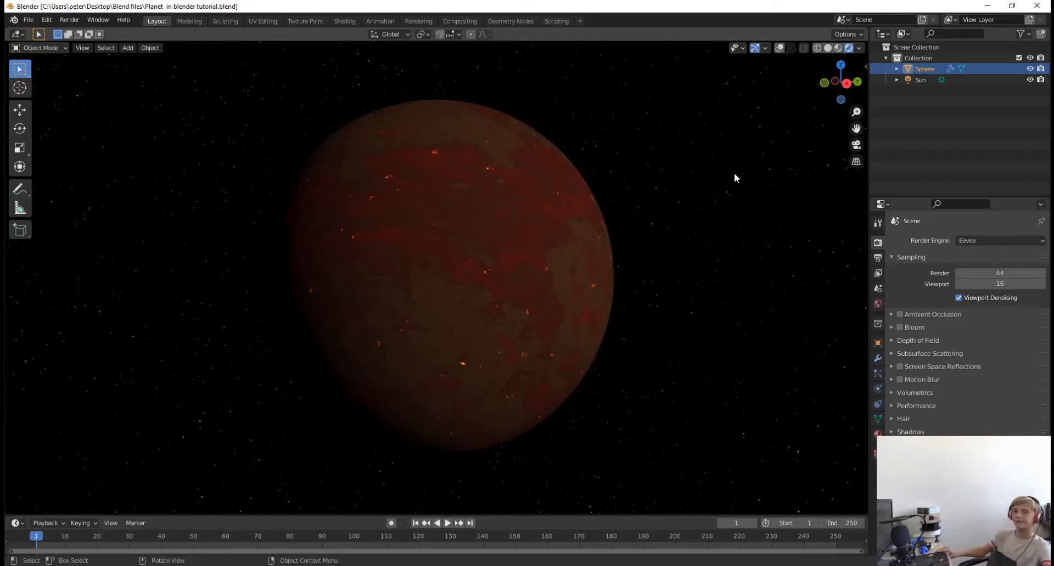
middle_drag(686, 223, 666, 225)
scroll(667, 225, up, 4)
scroll(666, 225, up, 3)
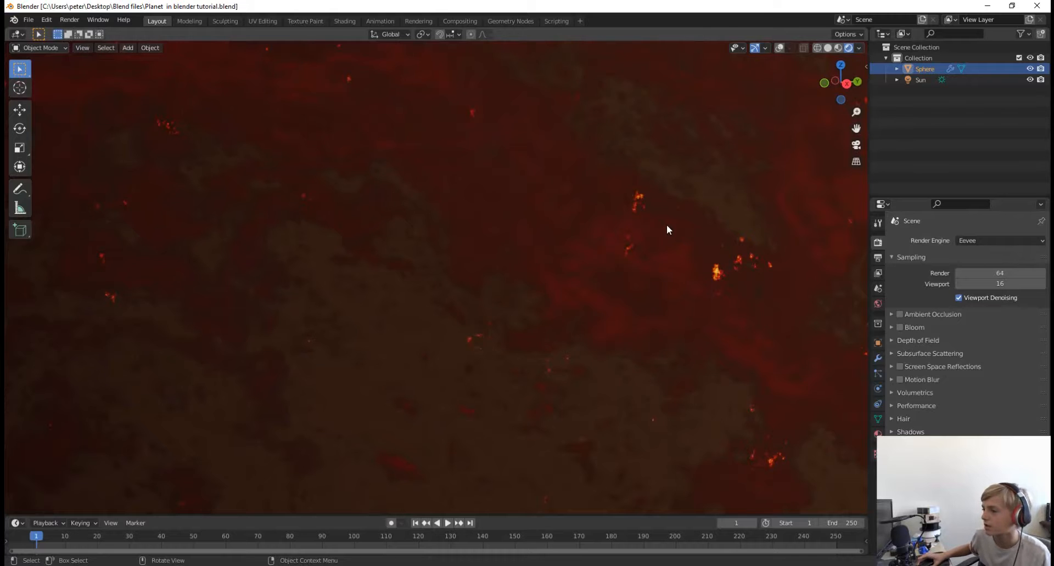
scroll(667, 225, down, 5)
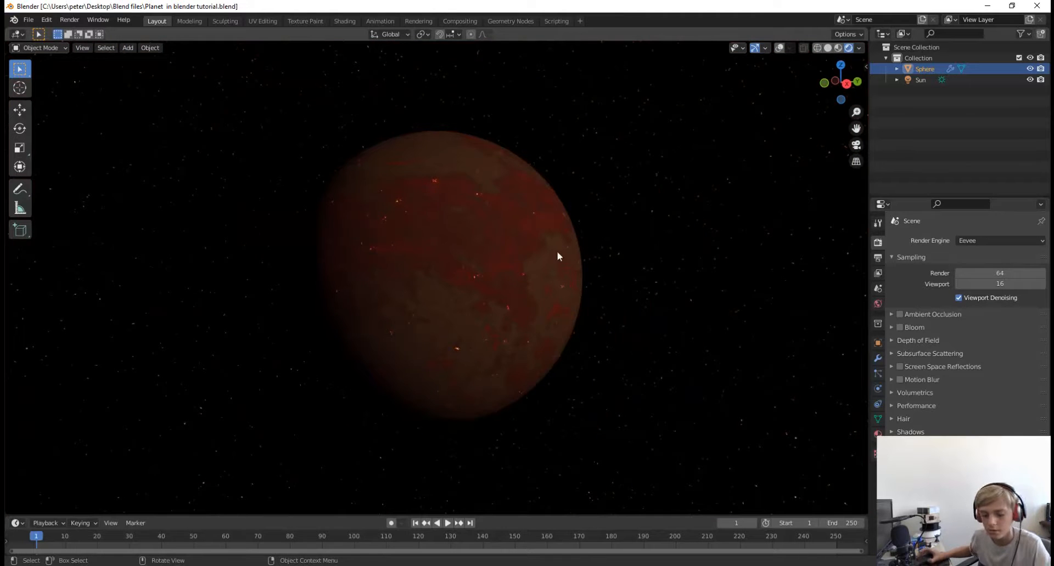
- Add a camera to the scene and align it to the current view of the whole planet
key(shift+a)
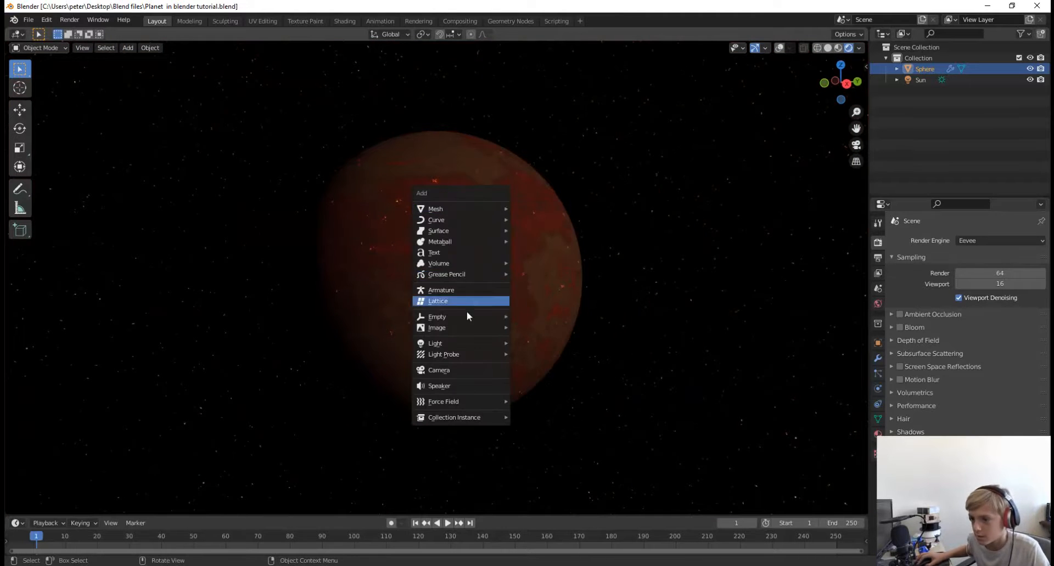
click(448, 369)
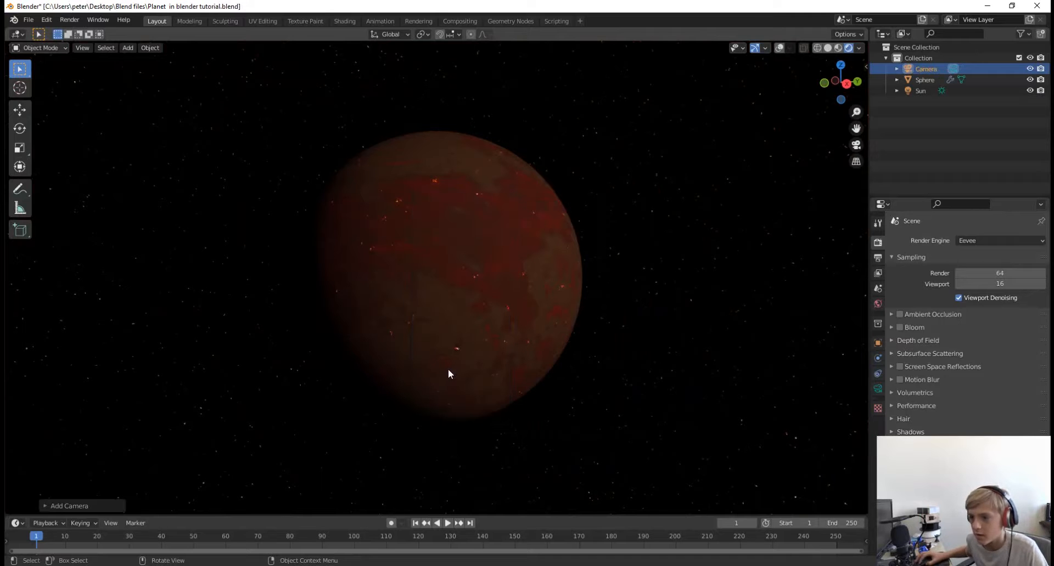
scroll(627, 234, down, 1)
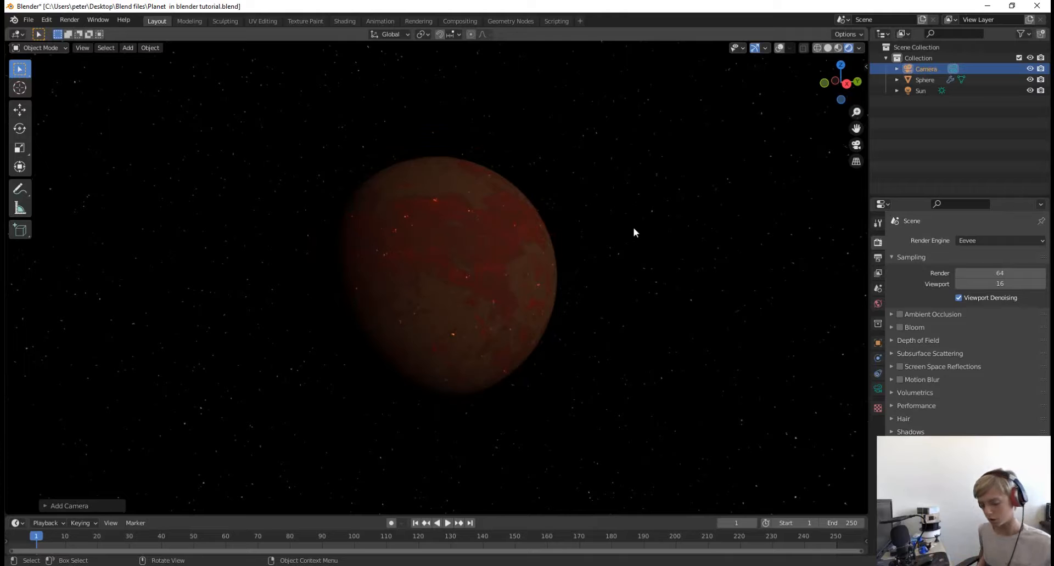
key(ctrl+alt+KP_0)
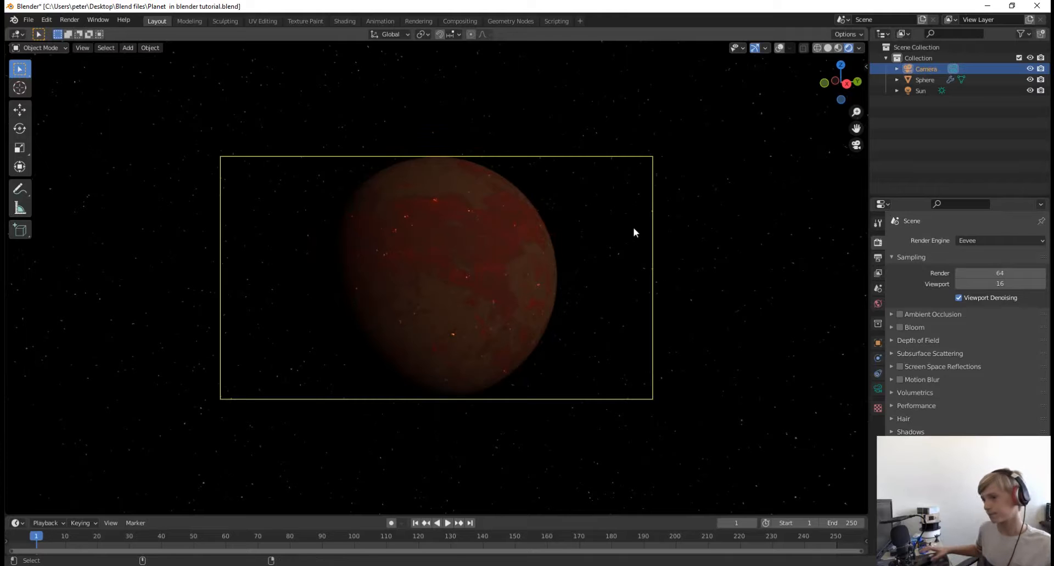
scroll(585, 257, up, 3)
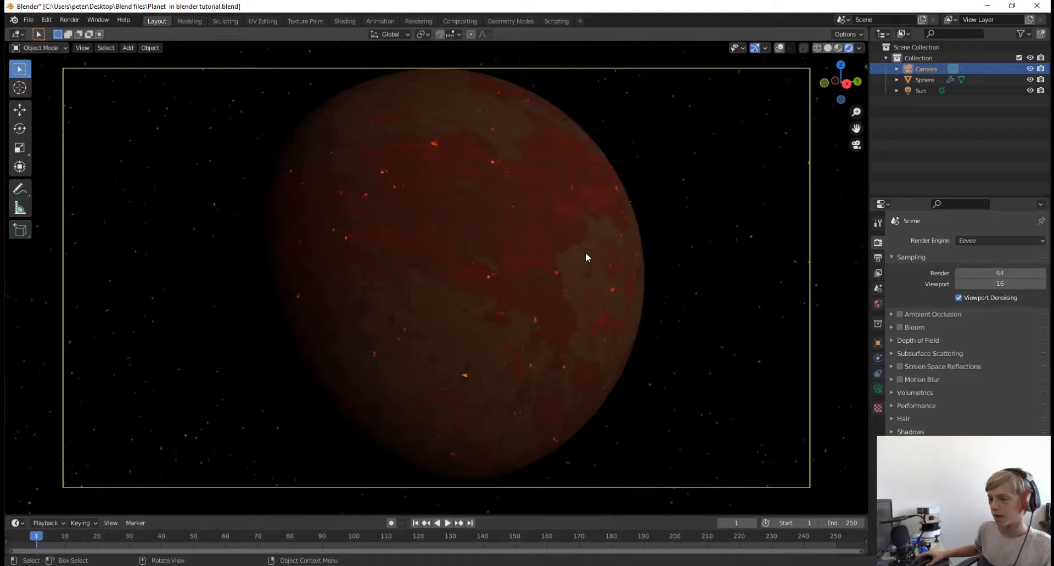
- Lock the camera to the view so that navigating the viewport moves the camera
key(n)
click(861, 114)
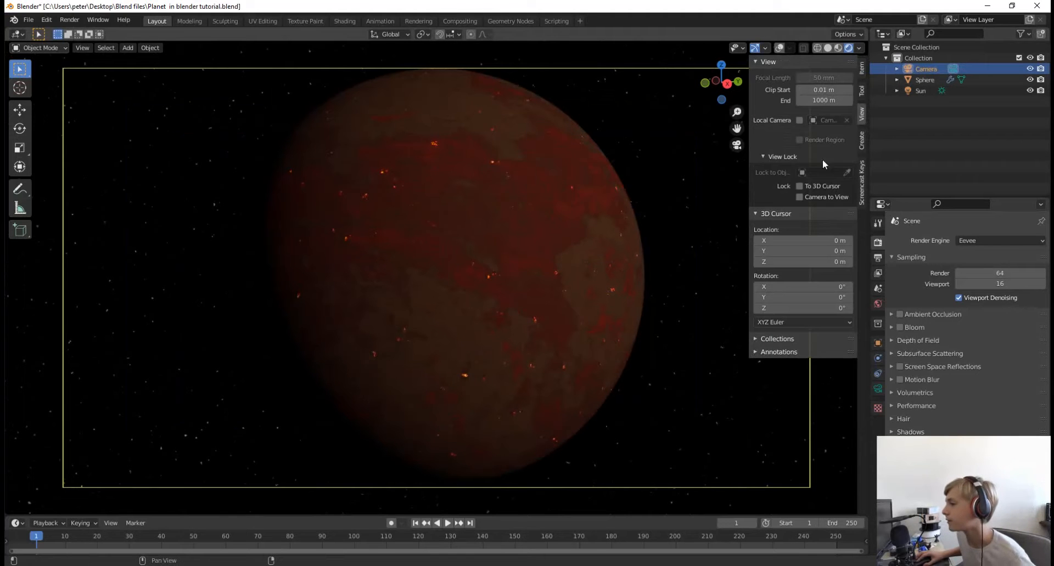
click(798, 198)
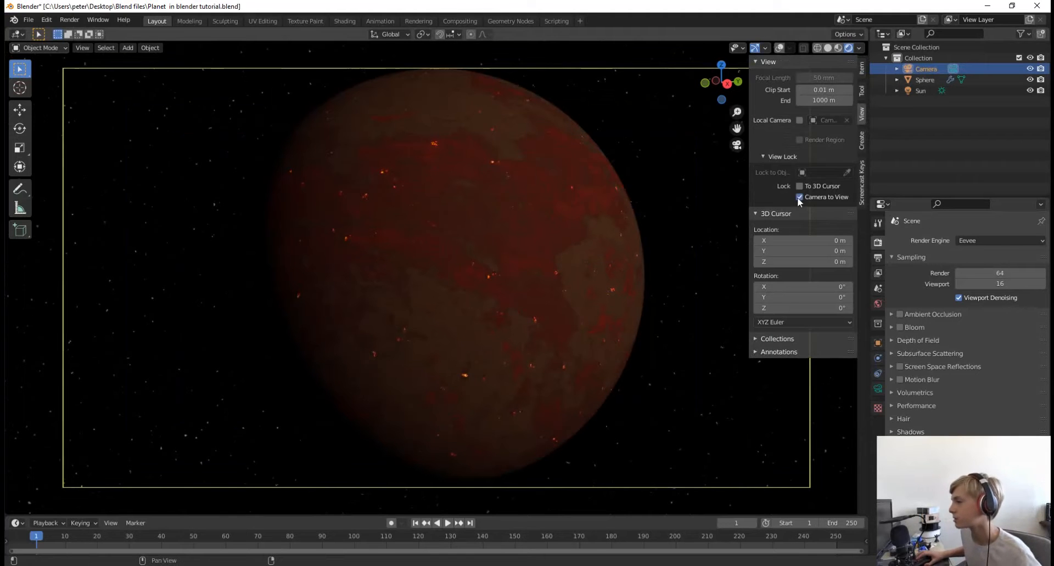
- Enable the Screencast Keys display in the viewport and hide the sidebar
click(861, 185)
click(764, 62)
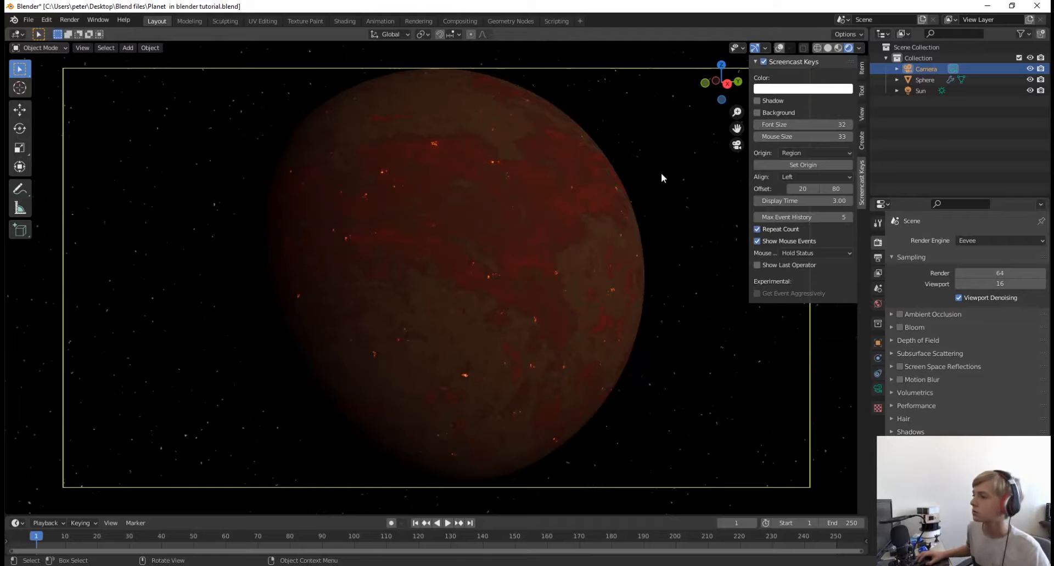
key(n)
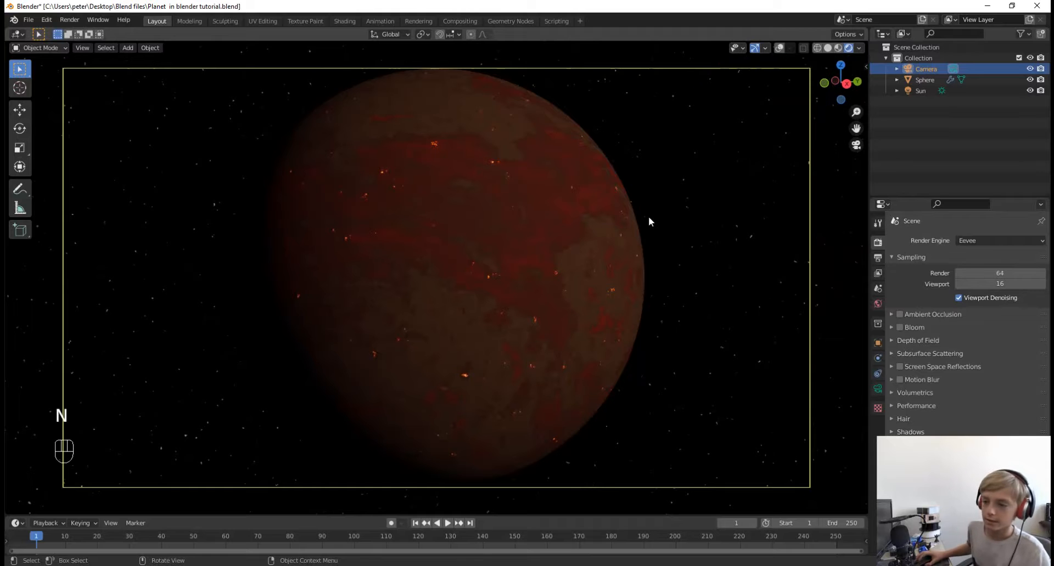
- Reframe the camera with the planet in the left half of the shot and stars on the right, and save the file
ctrl+click(667, 174)
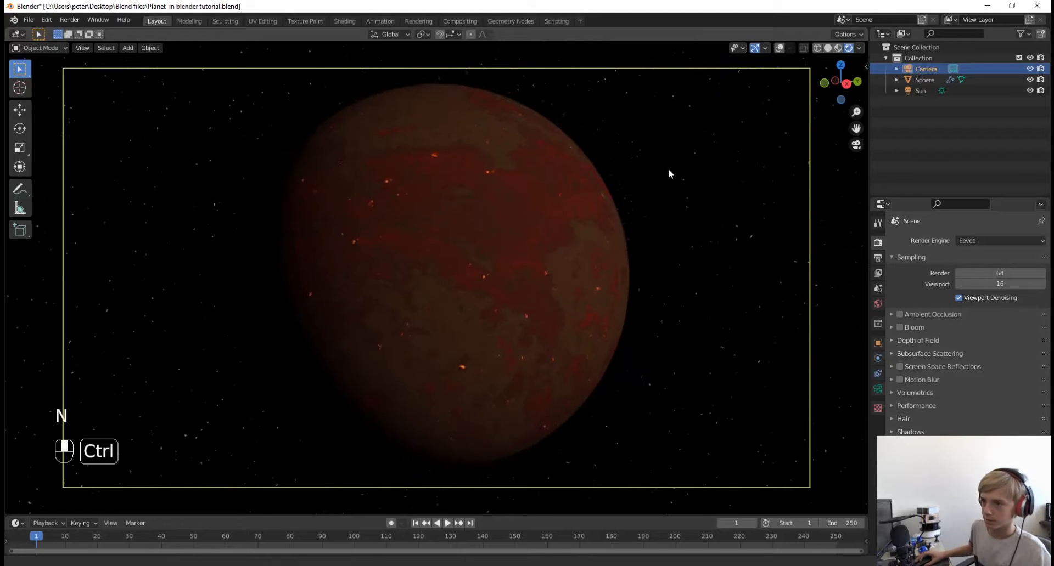
shift+middle_drag(673, 247, 574, 245)
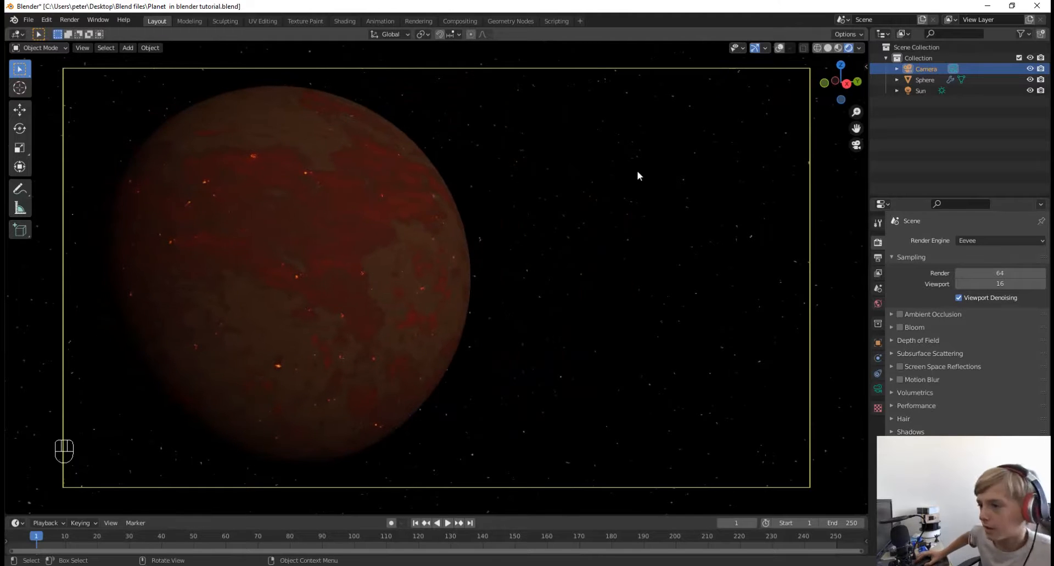
middle_drag(454, 190, 492, 182)
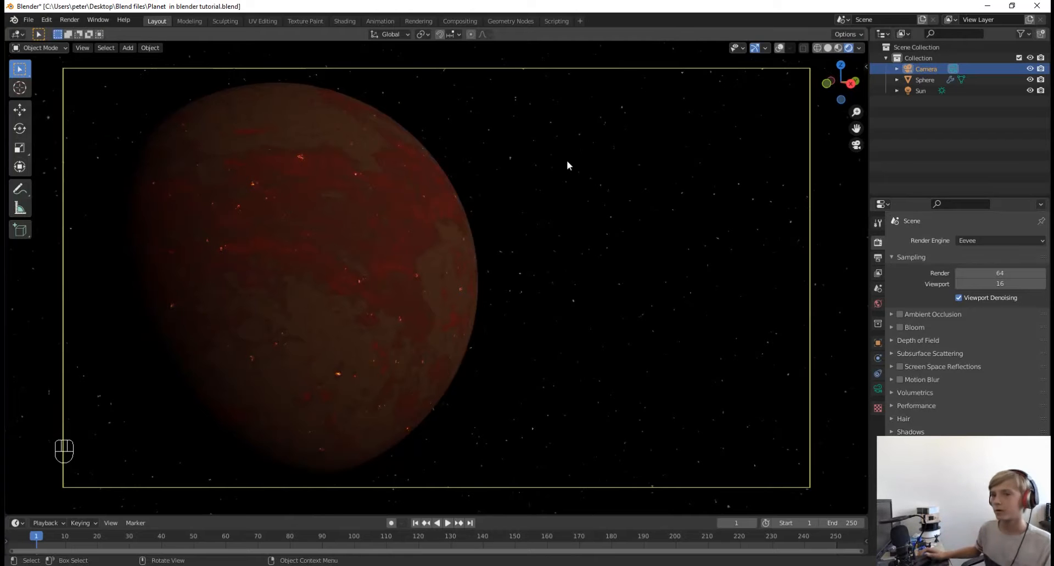
key(ctrl+s)
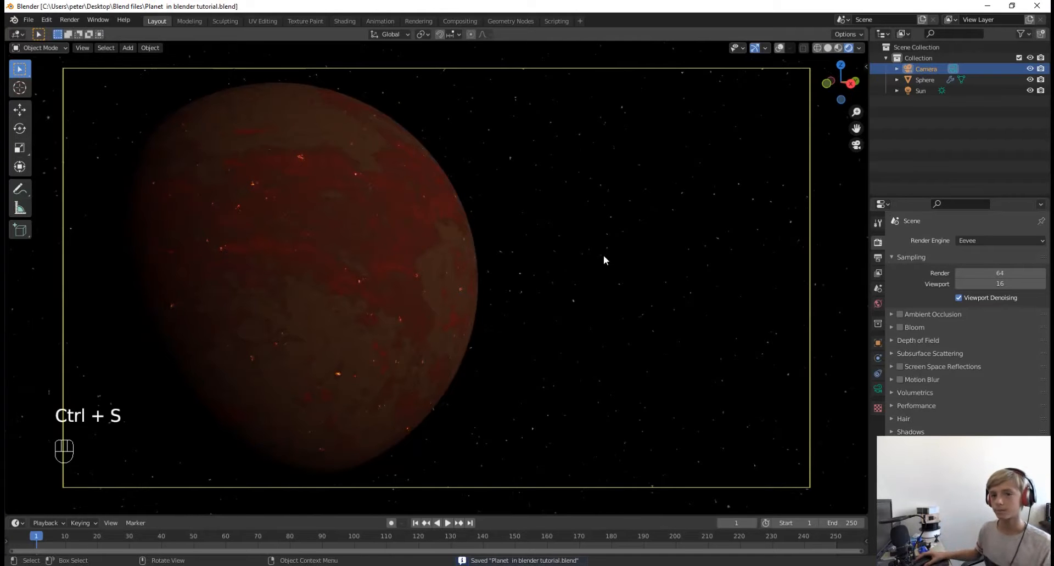